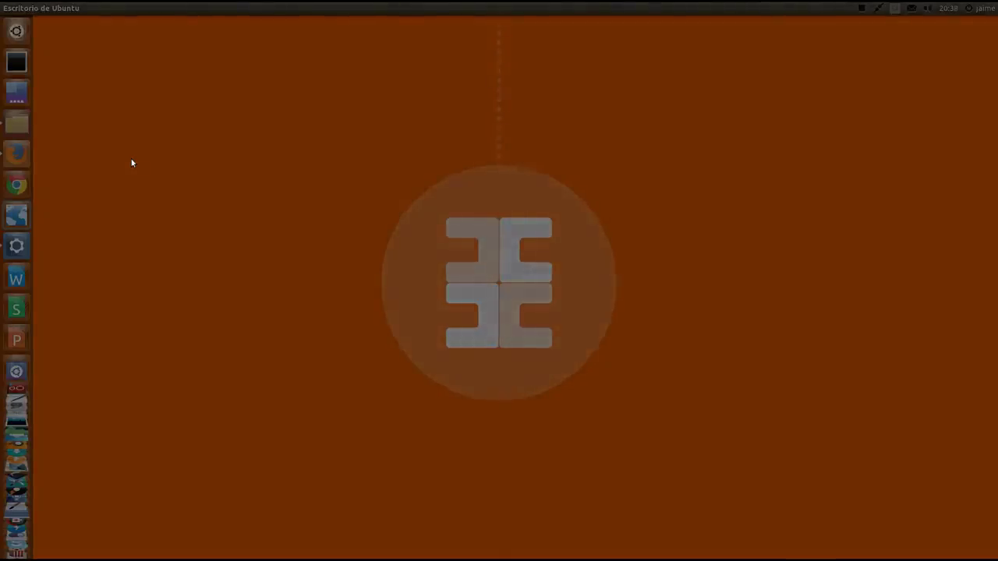
- Open the reflejos folder inside the Conexión folder of the home directory to examine its subfolders
{"action": "mouse_move", "coordinate": [281, 232]}
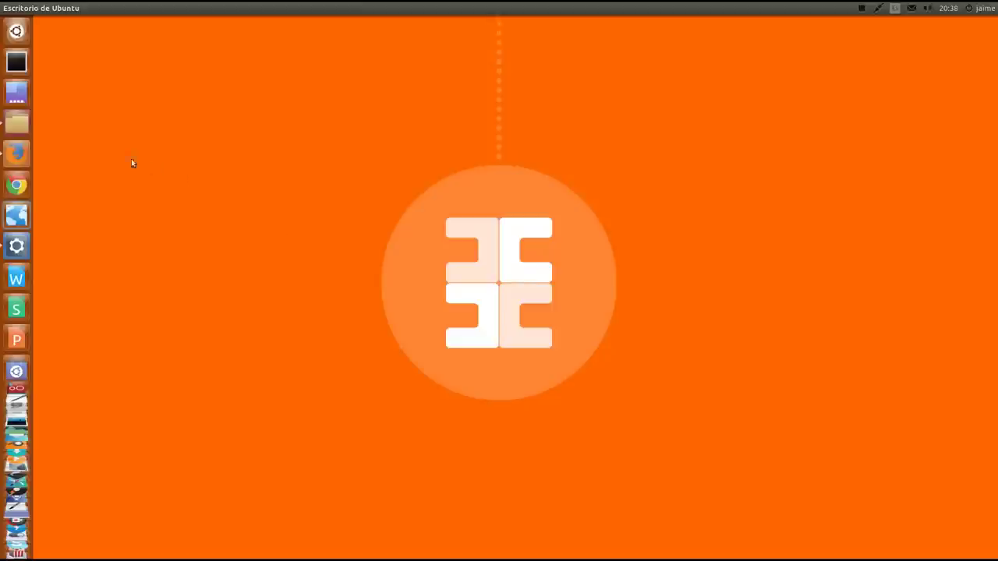
{"action": "left_click", "coordinate": [17, 123]}
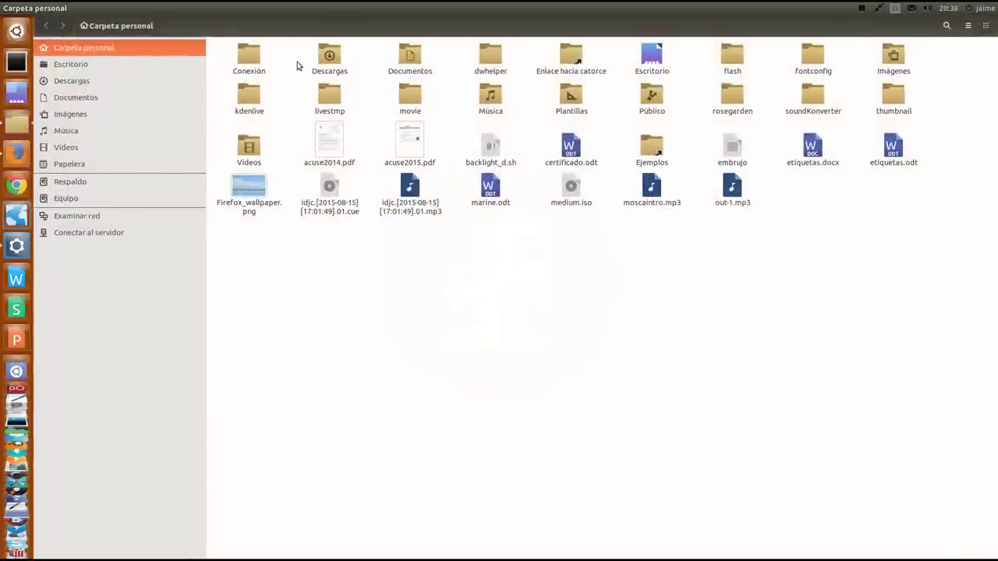
{"action": "double_click", "coordinate": [251, 62]}
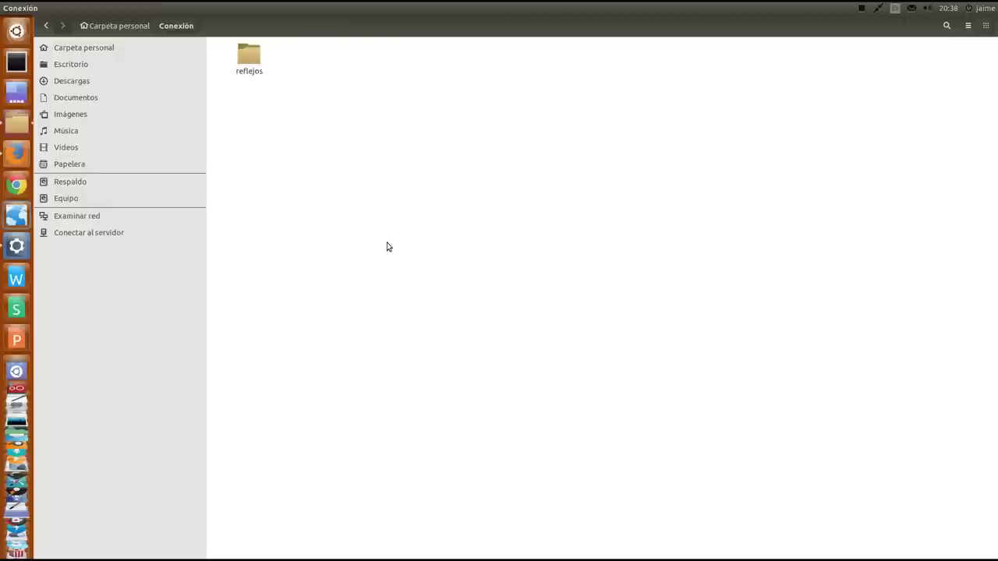
{"action": "double_click", "coordinate": [257, 76]}
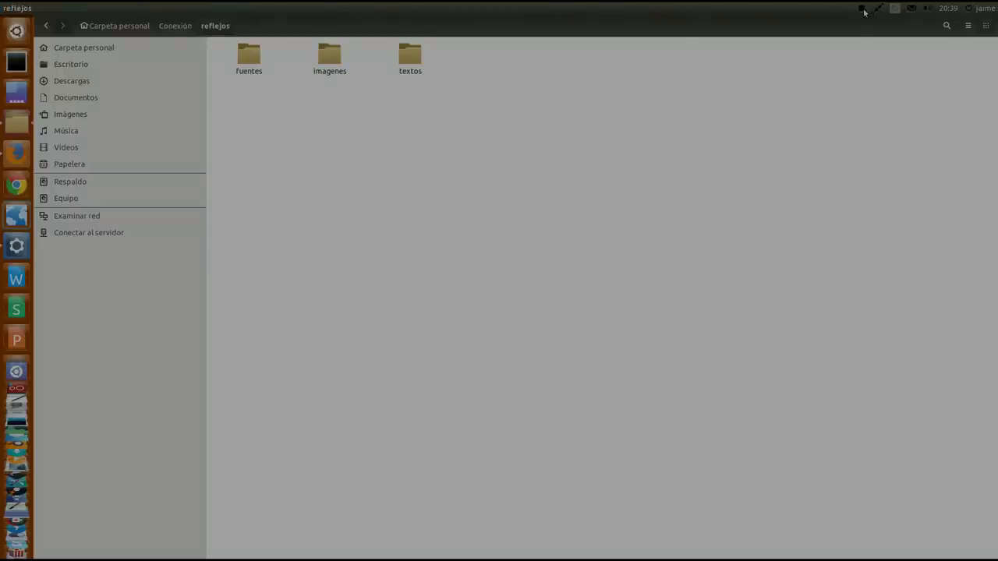
{"action": "left_click", "coordinate": [864, 10]}
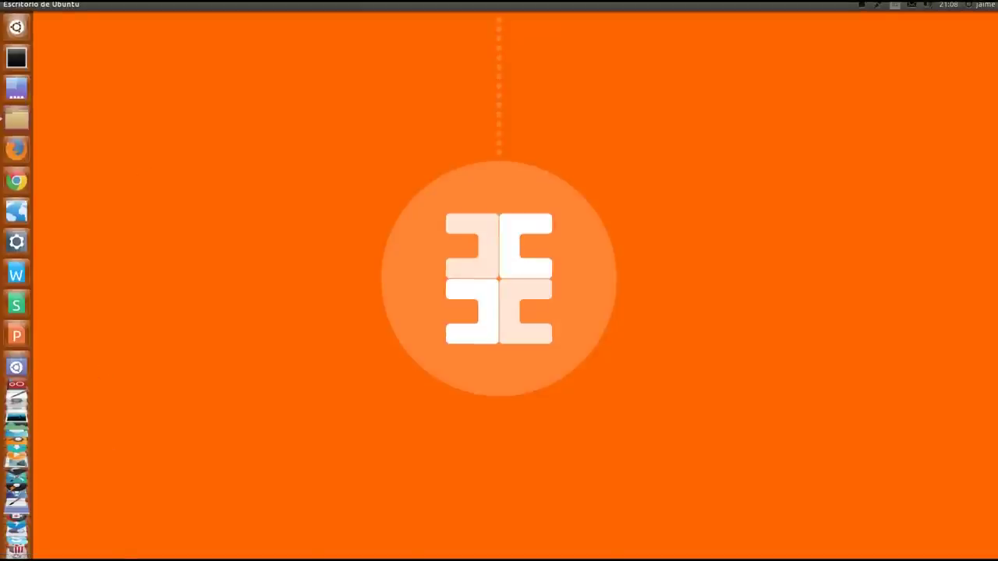
- Launch Scribus and configure the new document with a double-page layout, the Magazine margin preset and a 0.9 cm inner margin
{"action": "scroll", "coordinate": [16, 542], "scroll_direction": "down", "scroll_amount": 5}
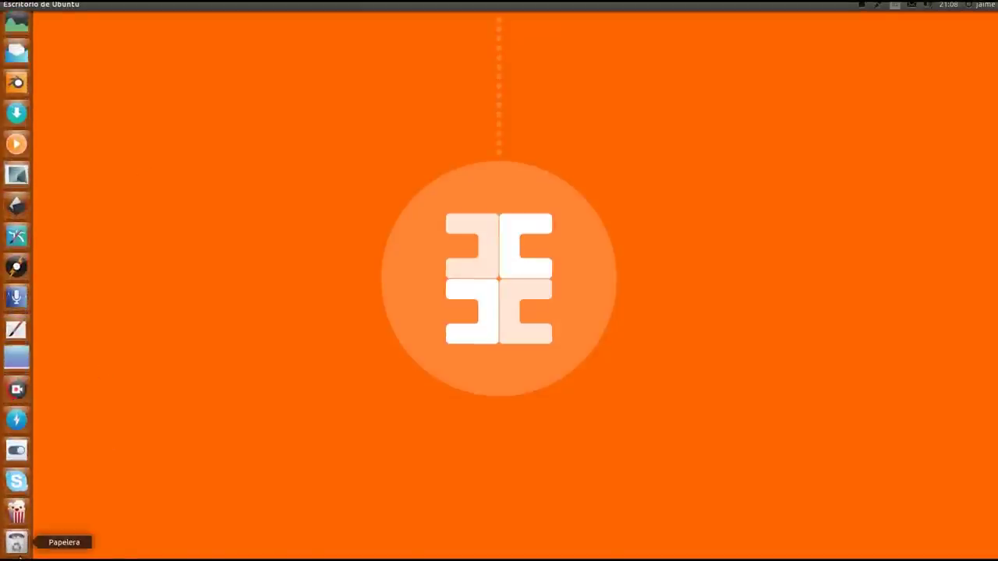
{"action": "left_click", "coordinate": [21, 174]}
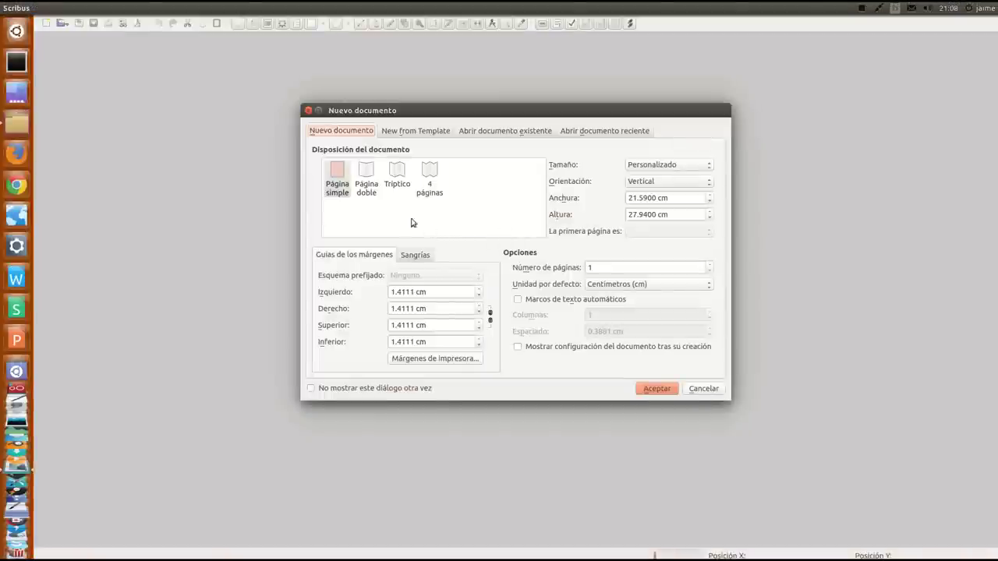
{"action": "left_click", "coordinate": [369, 193]}
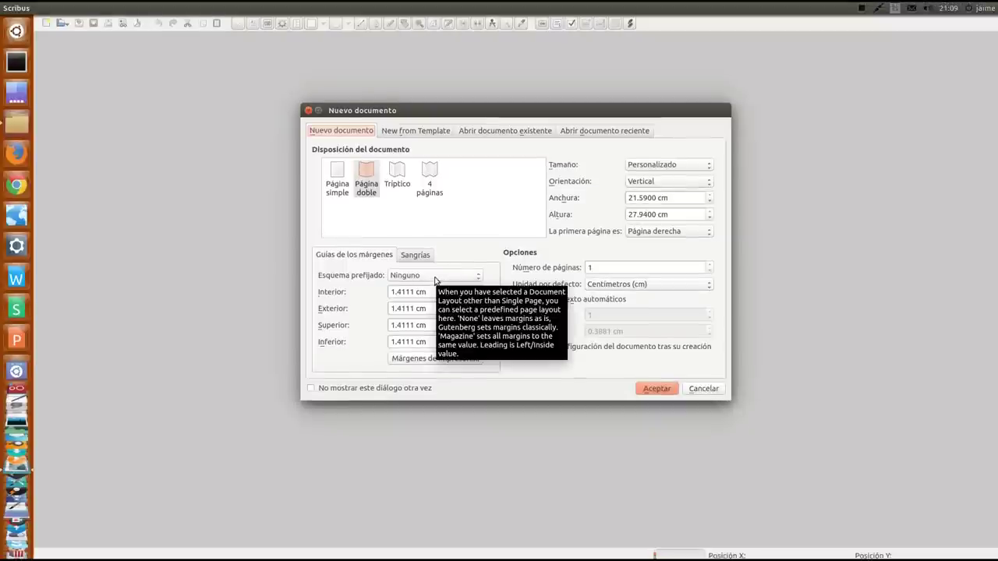
{"action": "left_click", "coordinate": [431, 279]}
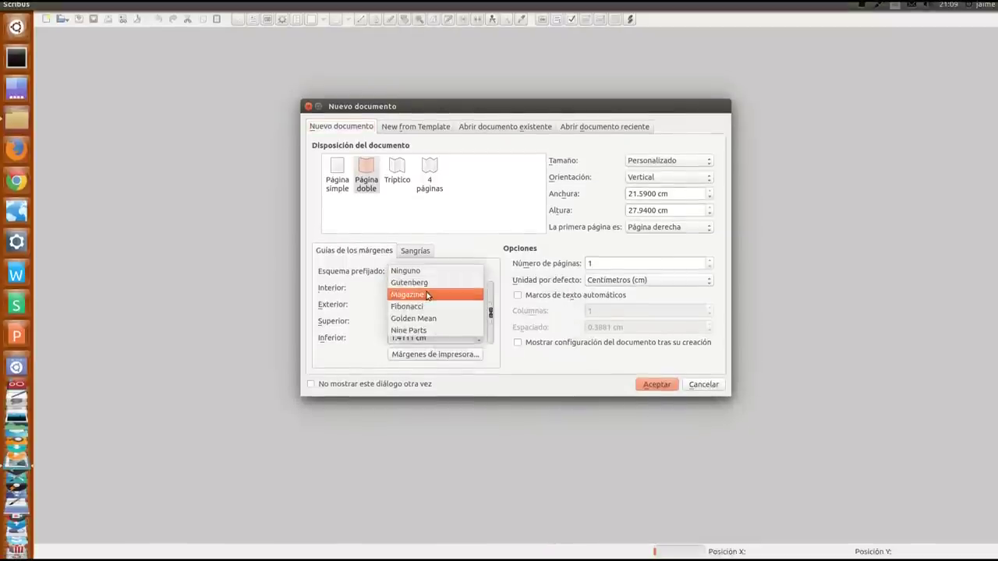
{"action": "left_click", "coordinate": [434, 299]}
{"action": "left_click_drag", "start_coordinate": [413, 289], "coordinate": [382, 293]}
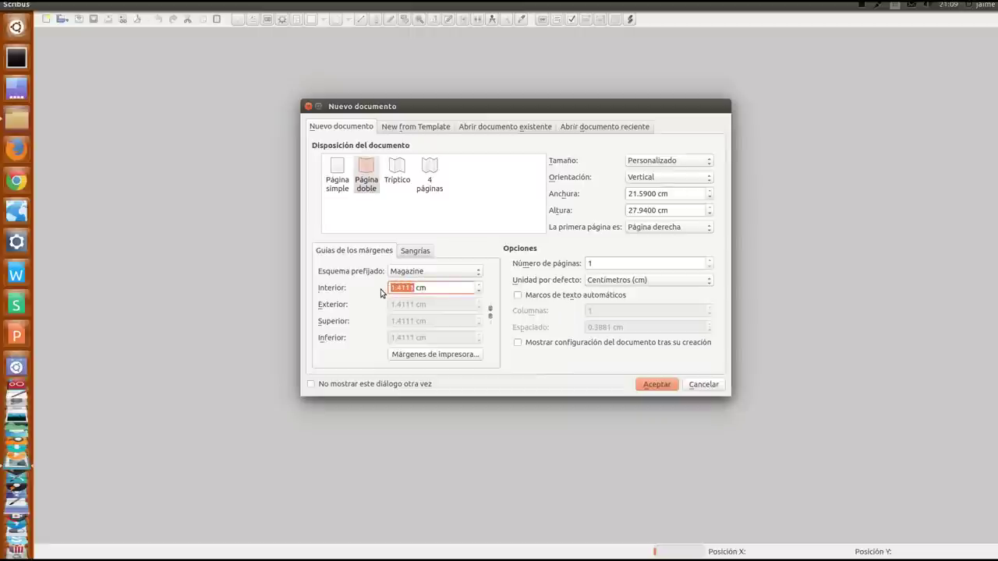
{"action": "type", "text": "0.9"}
- Set the number of pages to 8 and create the document
{"action": "left_click", "coordinate": [593, 264]}
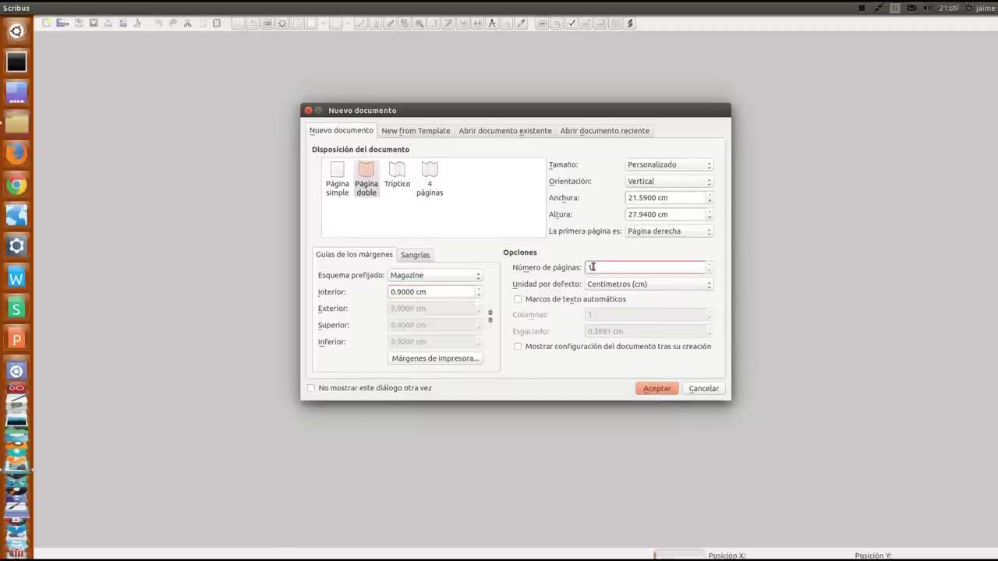
{"action": "left_click_drag", "start_coordinate": [593, 266], "coordinate": [579, 268]}
{"action": "type", "text": "8"}
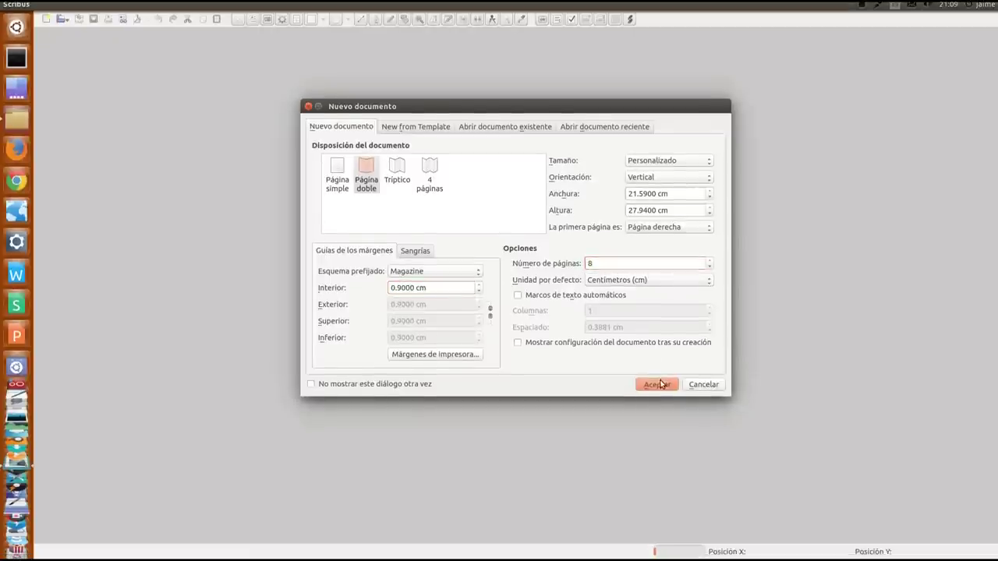
{"action": "left_click", "coordinate": [655, 388]}
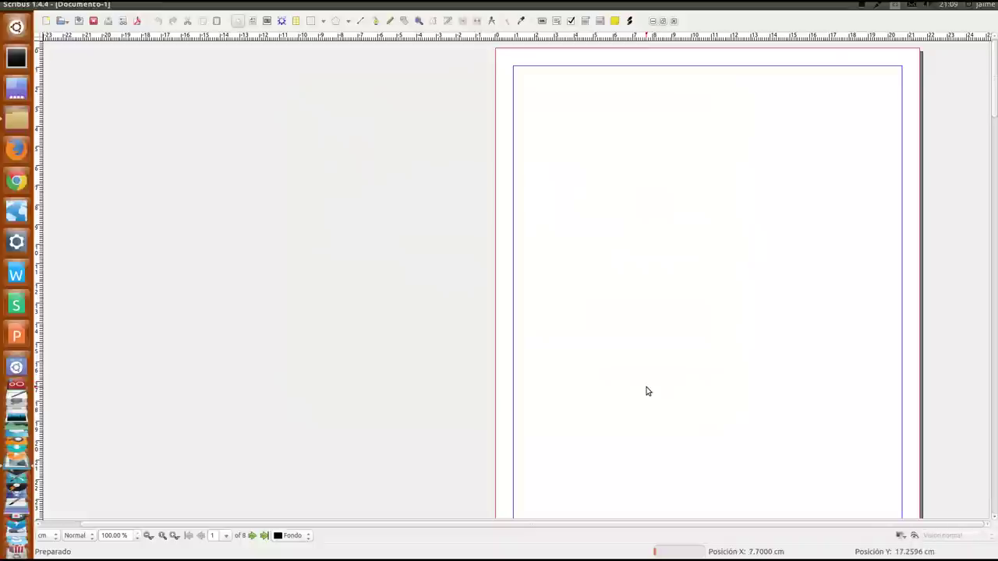
- Open the master page editor and move its window clear of the page
{"action": "key", "text": "ctrl+minus"}
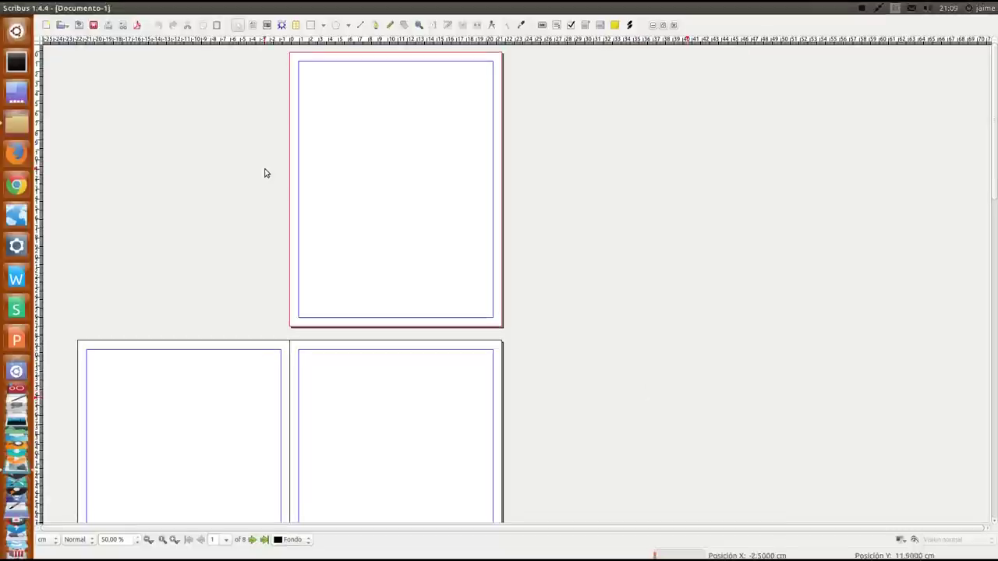
{"action": "left_click", "coordinate": [78, 8]}
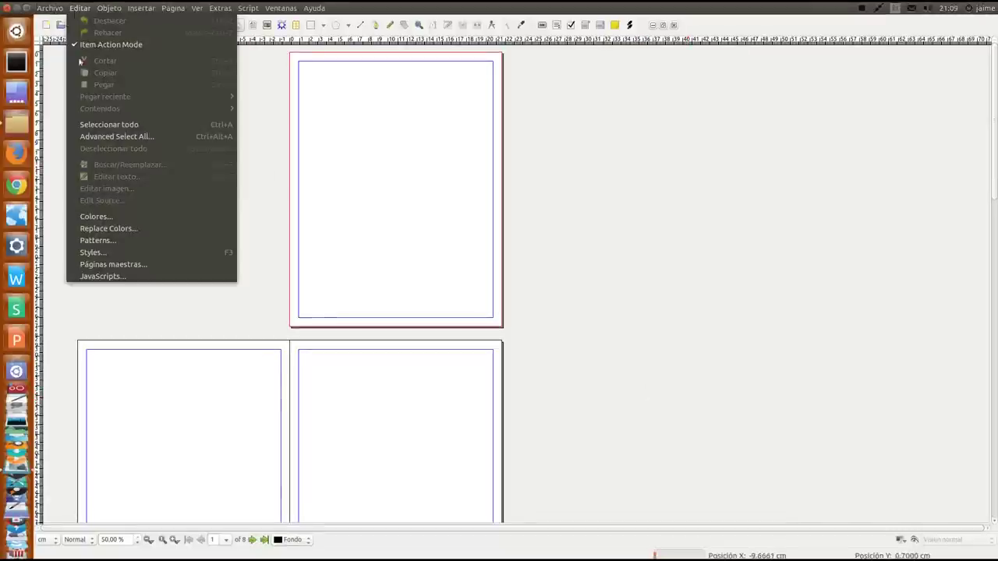
{"action": "left_click", "coordinate": [107, 265]}
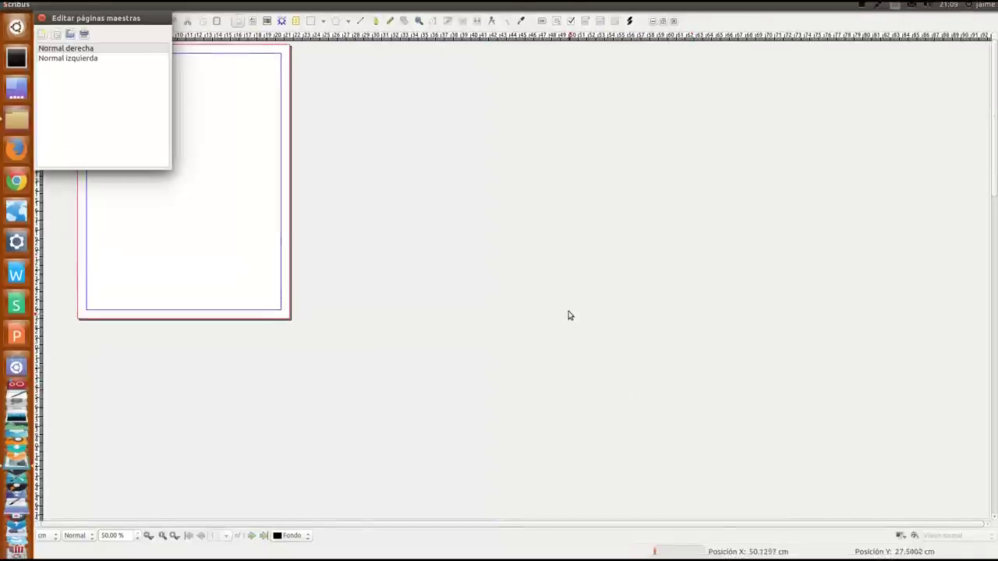
{"action": "left_click_drag", "start_coordinate": [208, 60], "coordinate": [532, 177]}
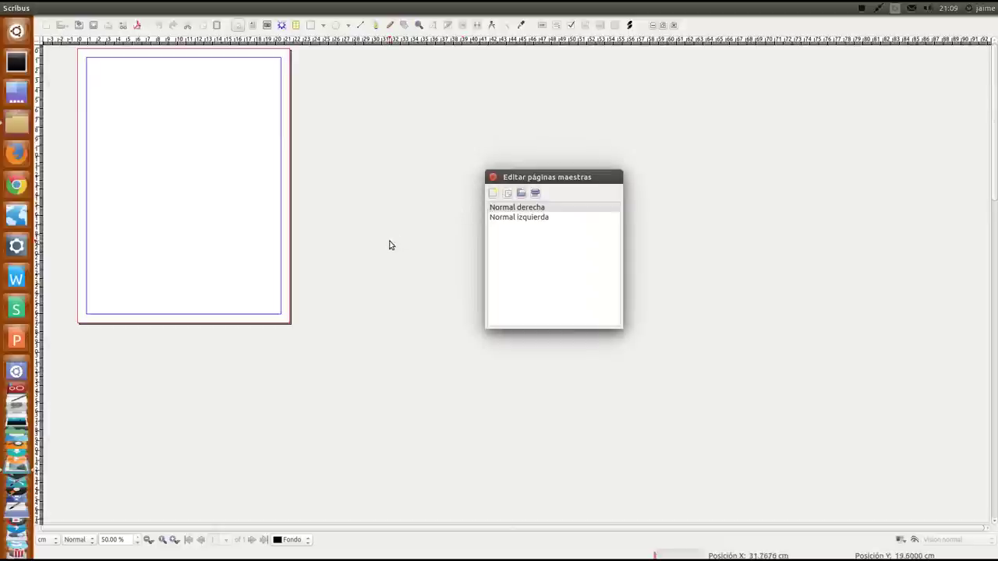
{"action": "left_click", "coordinate": [240, 271]}
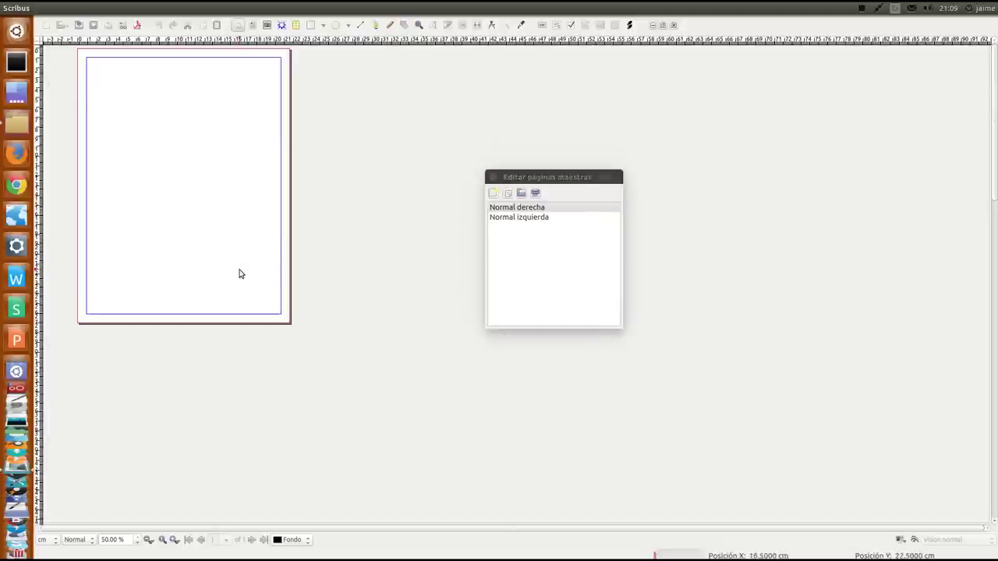
- Open the guide manager and create a right-page master page named Maestra
{"action": "mouse_move", "coordinate": [216, 8]}
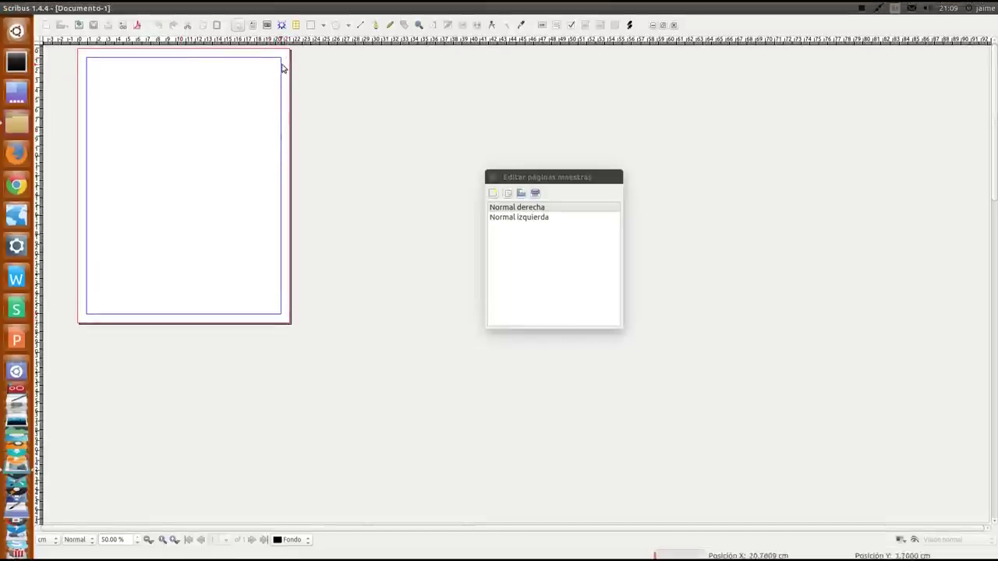
{"action": "mouse_move", "coordinate": [162, 6]}
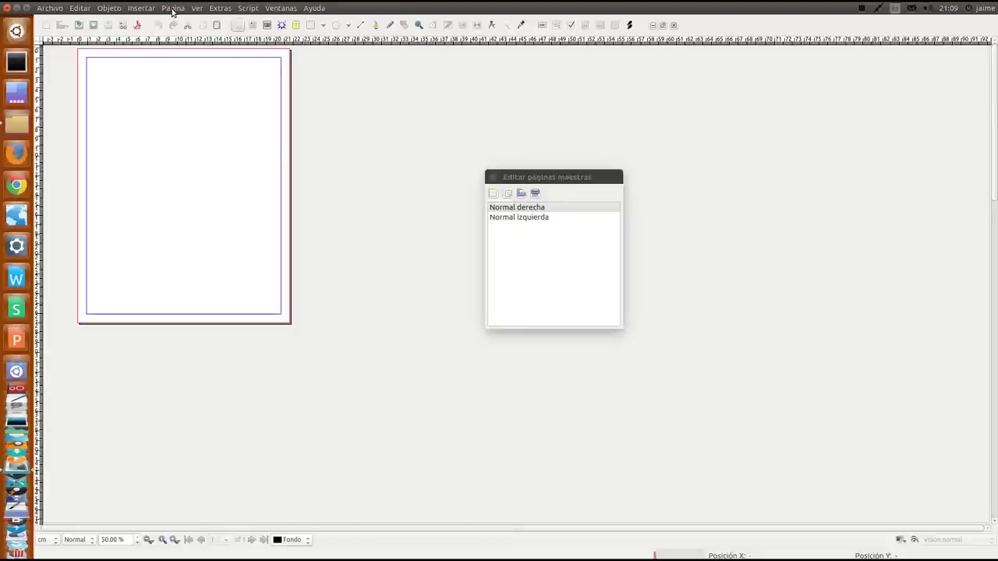
{"action": "left_click", "coordinate": [173, 9]}
{"action": "left_click", "coordinate": [204, 103]}
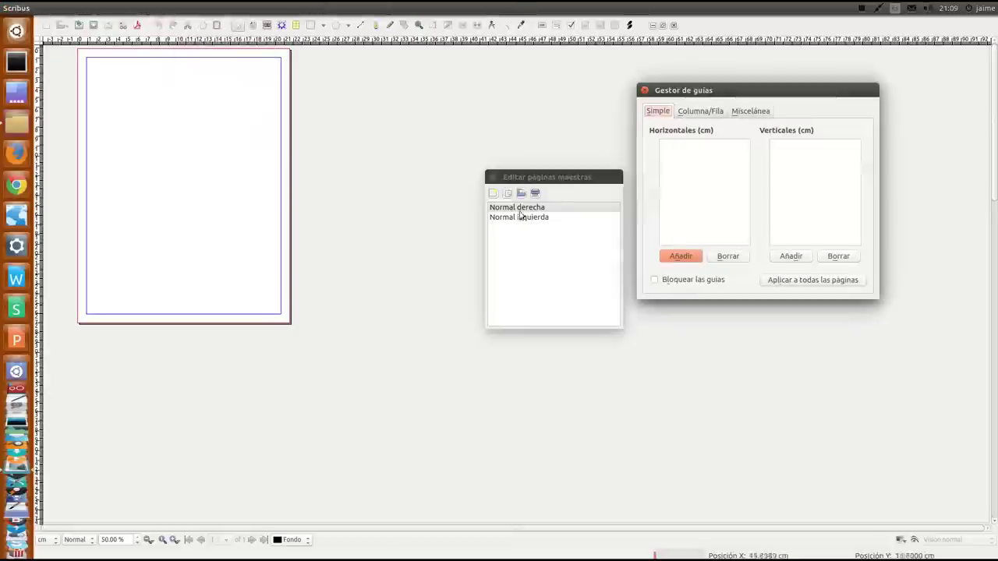
{"action": "left_click", "coordinate": [556, 209]}
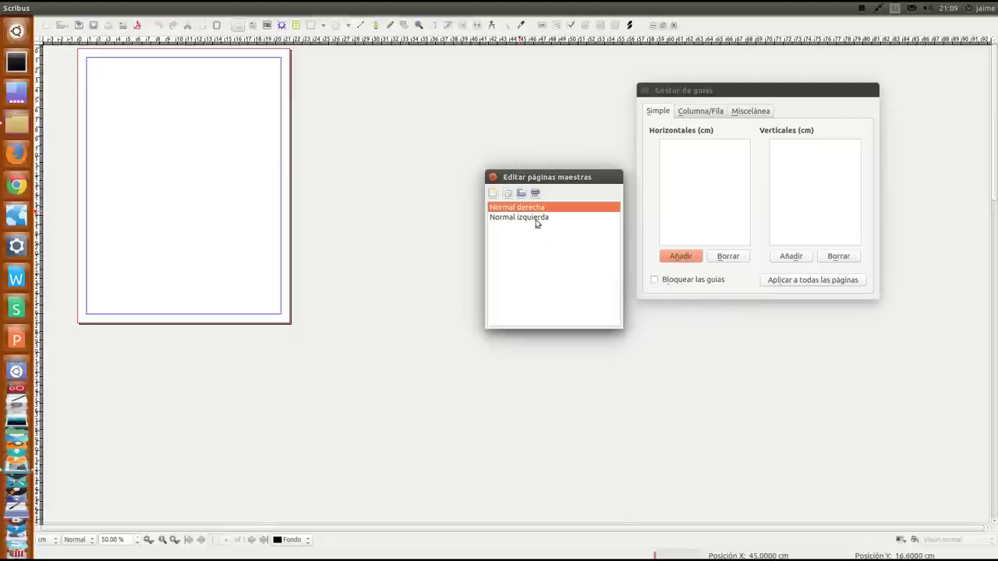
{"action": "left_click", "coordinate": [493, 193]}
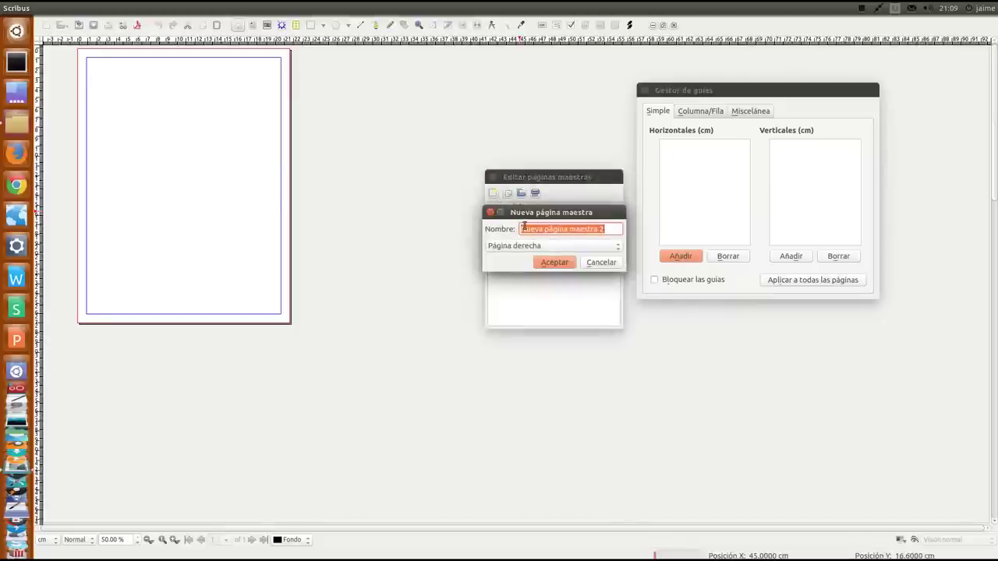
{"action": "type", "text": "Maestra"}
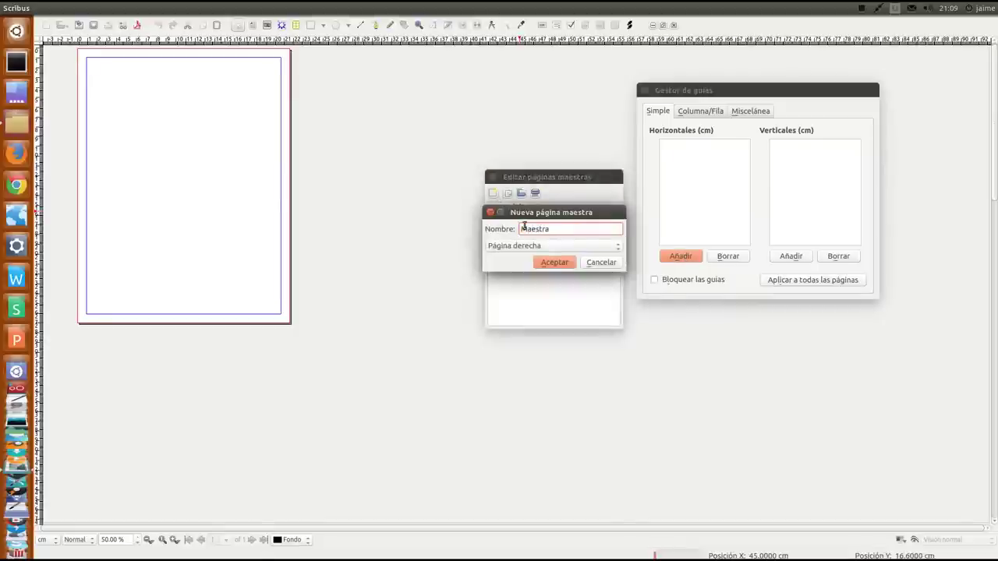
{"action": "left_click", "coordinate": [554, 261]}
- Add horizontal guides at 0.5 cm and 27.4 cm to the Maestra master page
{"action": "left_click", "coordinate": [667, 254]}
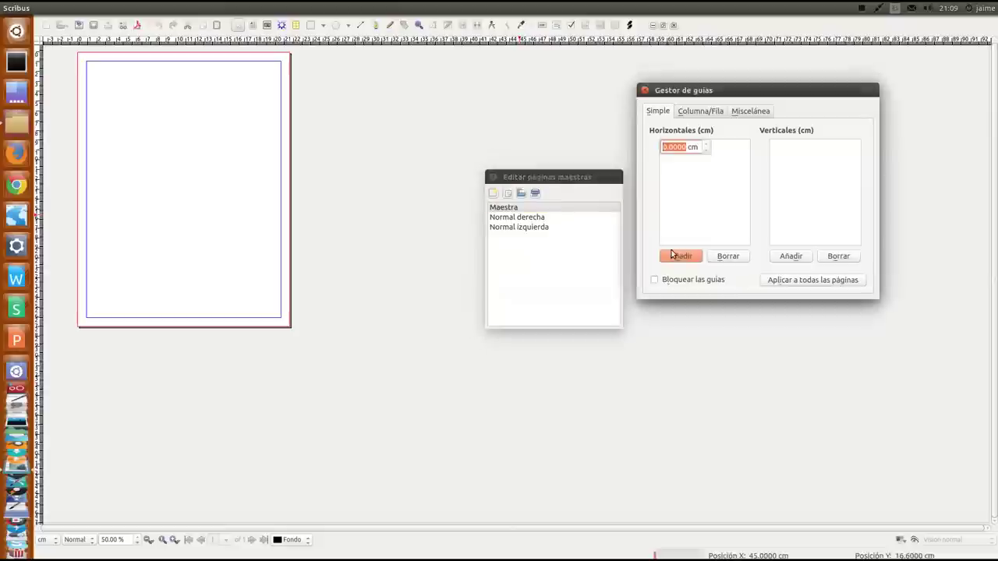
{"action": "type", "text": "0.5"}
{"action": "left_click", "coordinate": [679, 256]}
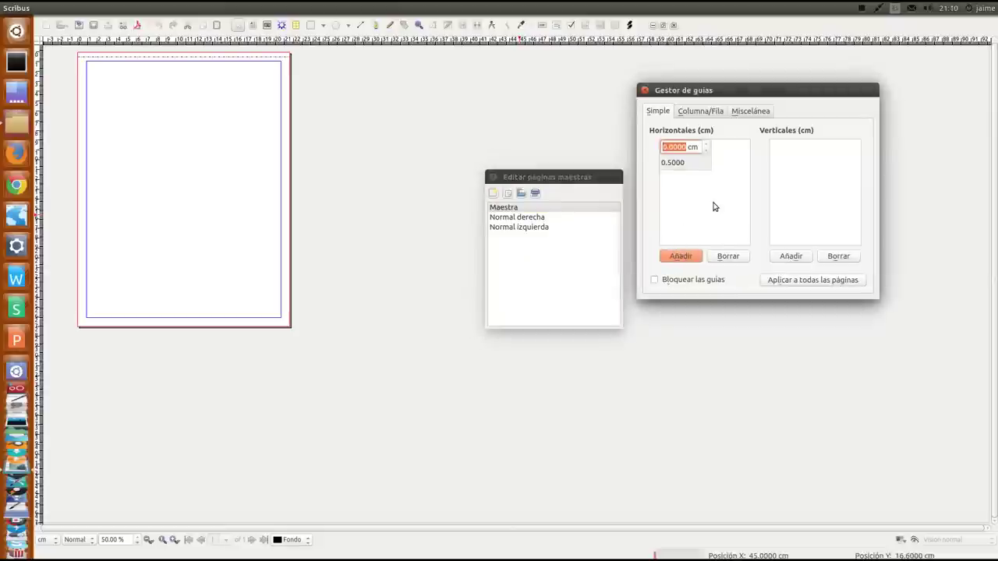
{"action": "type", "text": "27.4"}
{"action": "left_click", "coordinate": [680, 256]}
- Add vertical guides at 0.5 cm and 21.09 cm to the Maestra master page
{"action": "left_click", "coordinate": [789, 257]}
{"action": "type", "text": "0"}
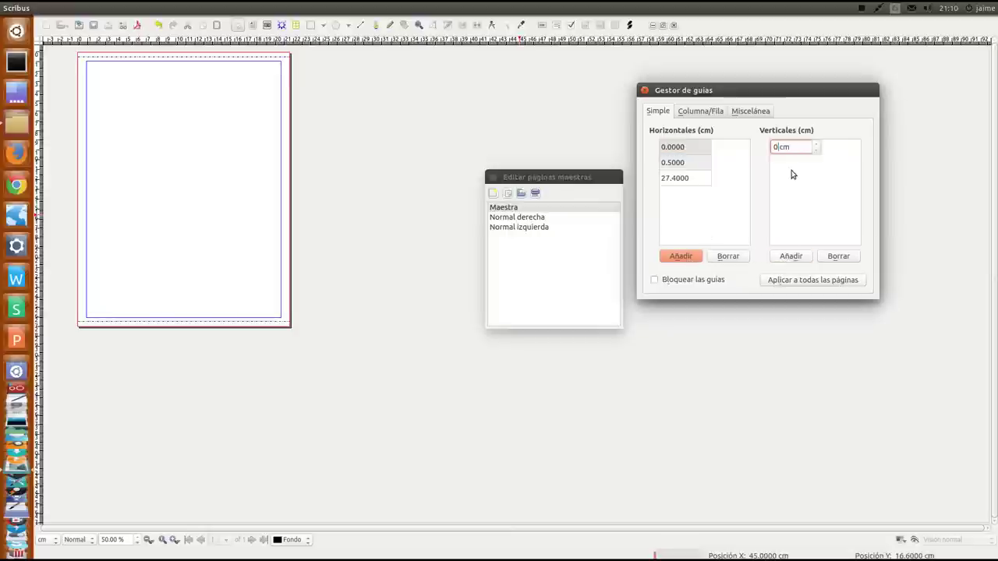
{"action": "type", "text": ".5"}
{"action": "left_click", "coordinate": [787, 259]}
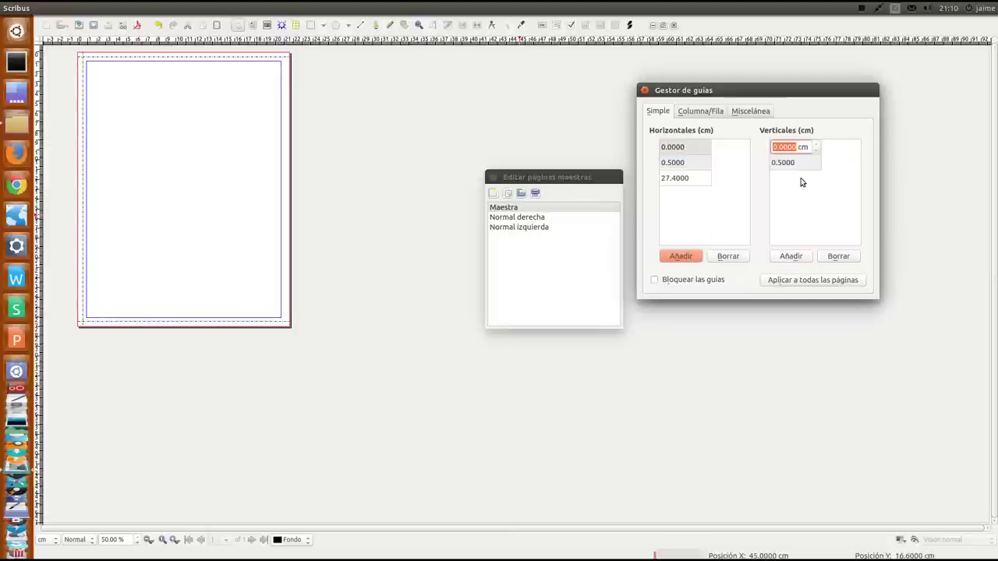
{"action": "type", "text": "21"}
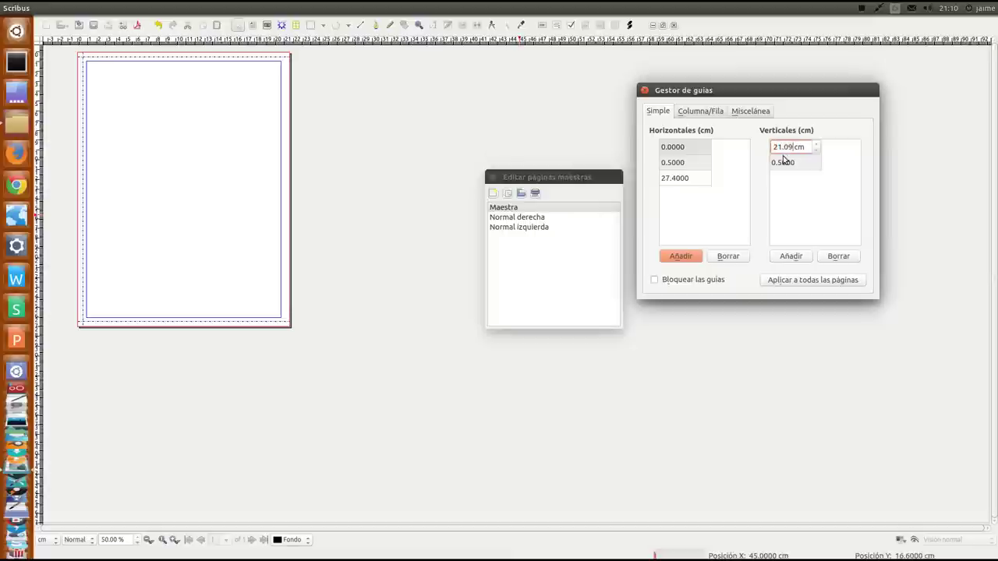
{"action": "type", "text": ".09"}
{"action": "left_click", "coordinate": [797, 260]}
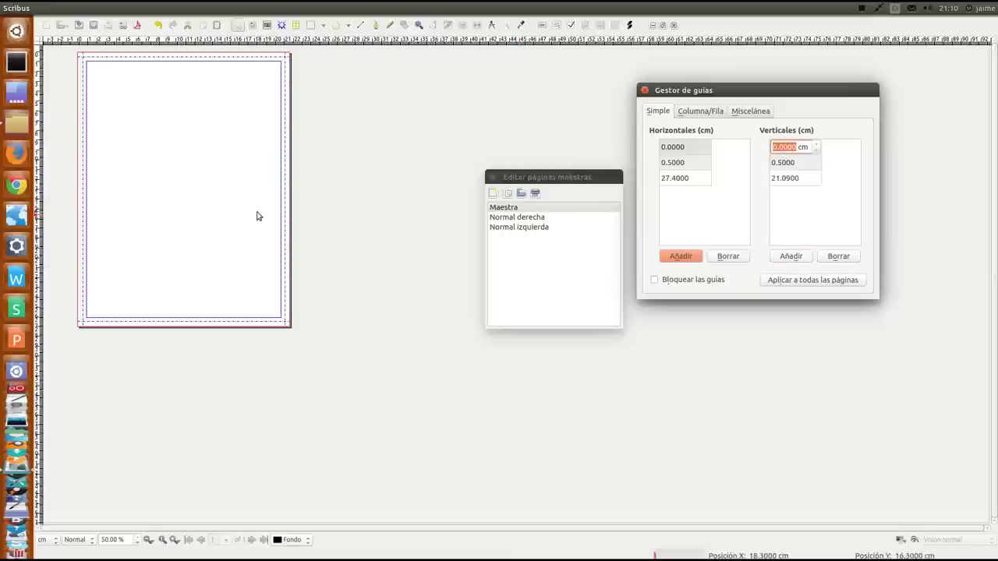
- Apply the guides to all pages and close the guide manager
{"action": "type", "text": "1"}
{"action": "left_click", "coordinate": [837, 282]}
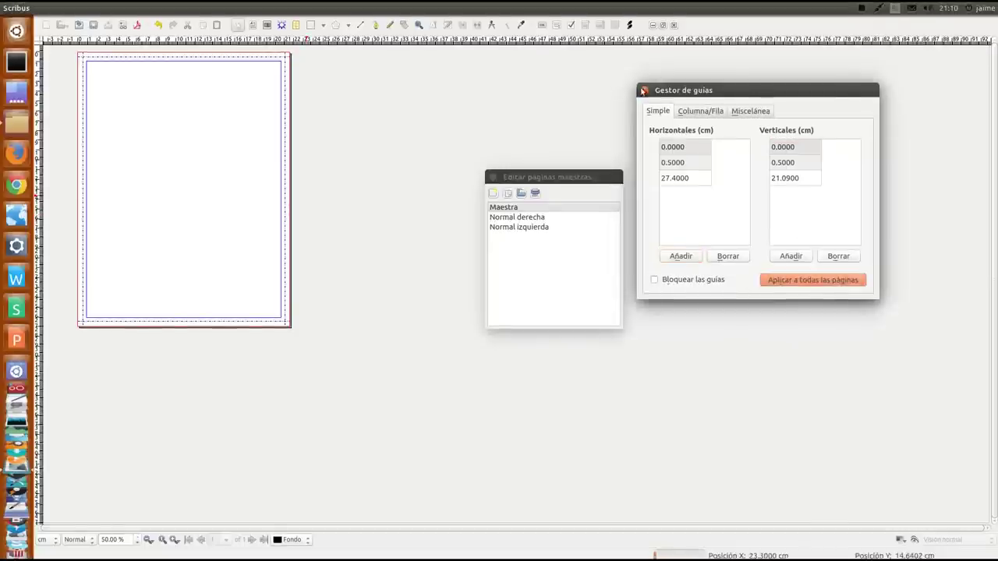
{"action": "left_click", "coordinate": [642, 90]}
- Check the guides on the Normal derecha and Normal izquierda master pages at 100% zoom
{"action": "key", "text": "ctrl+1"}
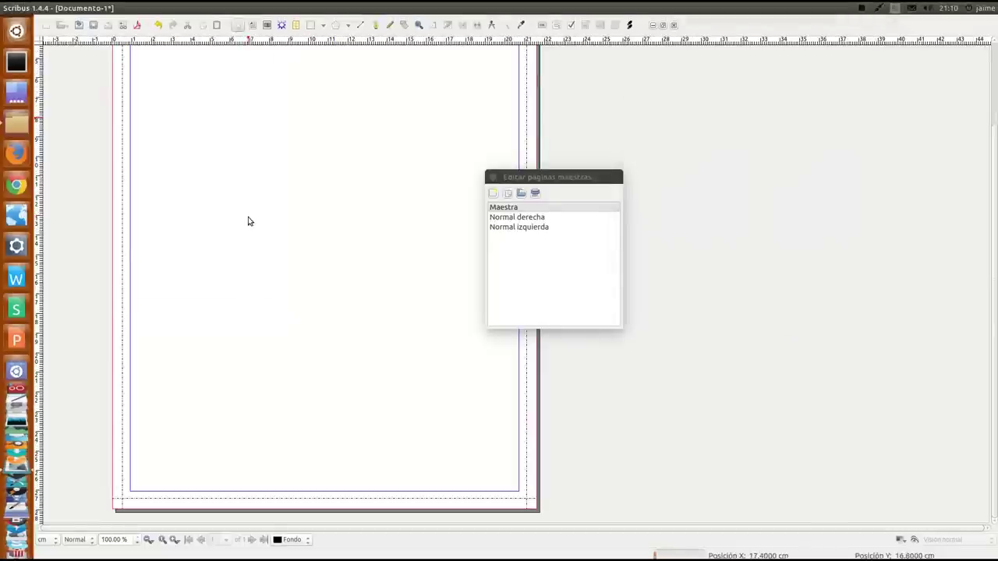
{"action": "left_click_drag", "start_coordinate": [601, 173], "coordinate": [801, 169]}
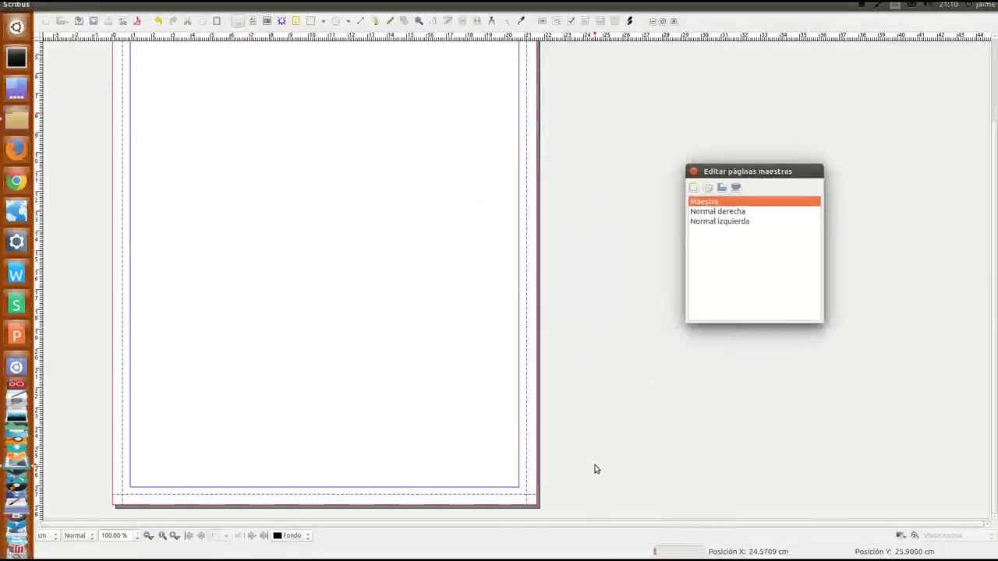
{"action": "left_click", "coordinate": [713, 211]}
{"action": "left_click", "coordinate": [715, 220]}
{"action": "left_click", "coordinate": [718, 216]}
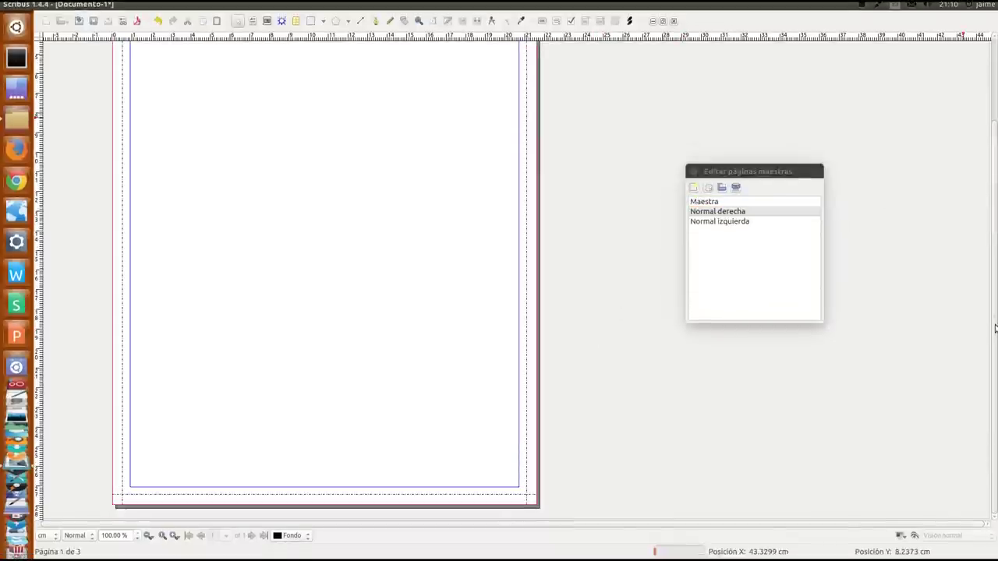
{"action": "left_click", "coordinate": [760, 216]}
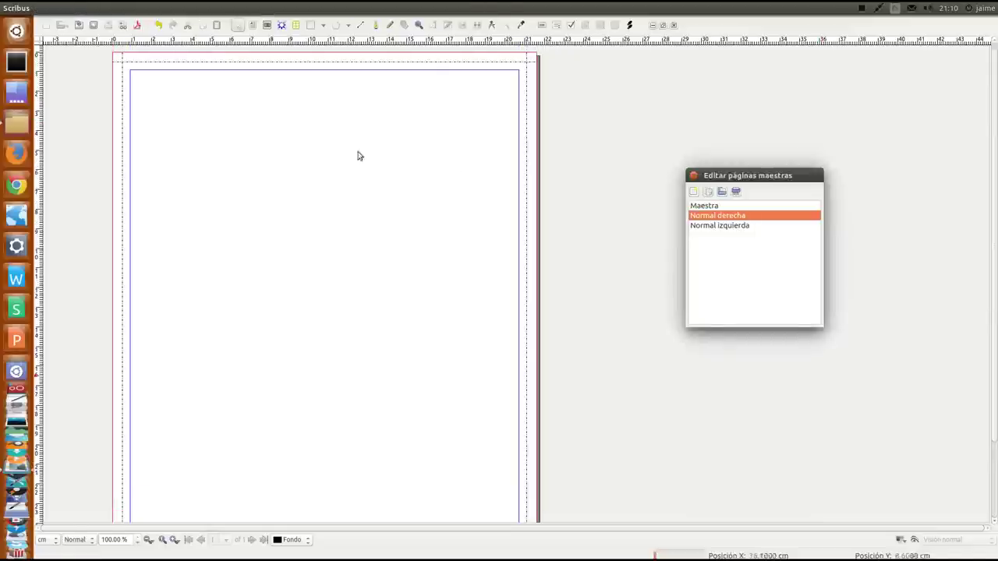
- Draw a small text frame in the outer bottom corner of the Normal derecha master page and insert the page number character (#)
{"action": "left_click_drag", "start_coordinate": [994, 398], "coordinate": [995, 473]}
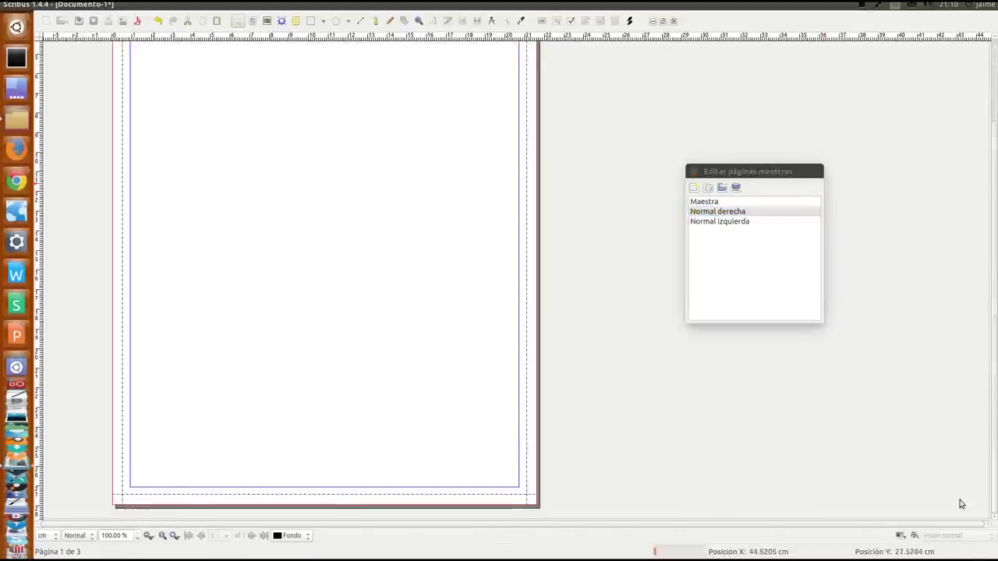
{"action": "key", "text": "ctrl+plus"}
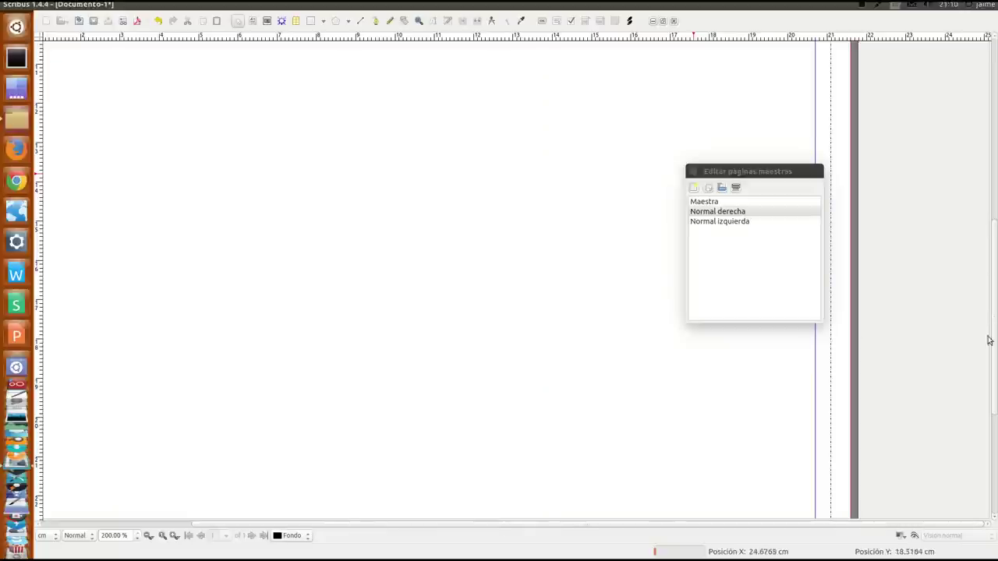
{"action": "scroll", "coordinate": [946, 456], "scroll_direction": "down", "scroll_amount": 1}
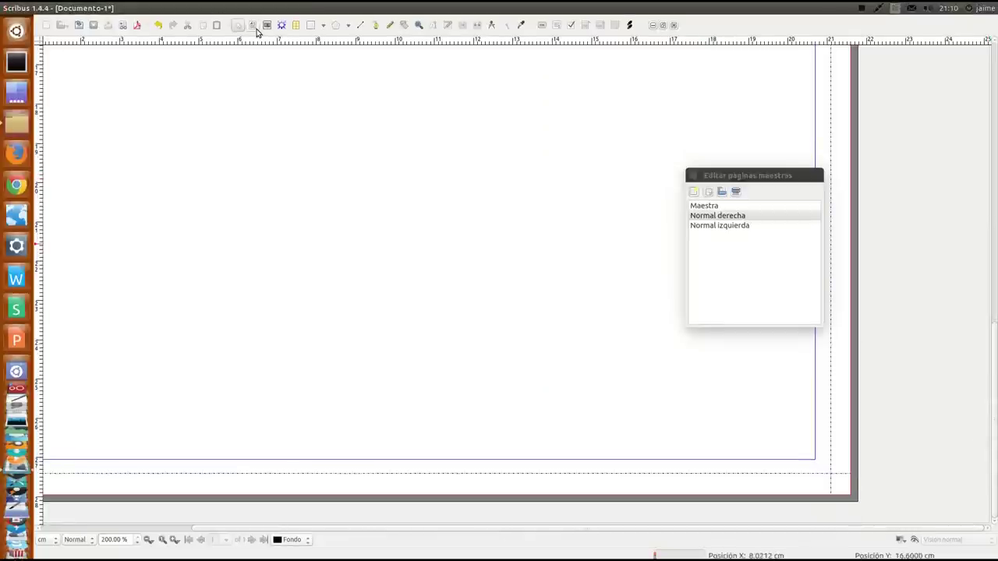
{"action": "left_click", "coordinate": [253, 26]}
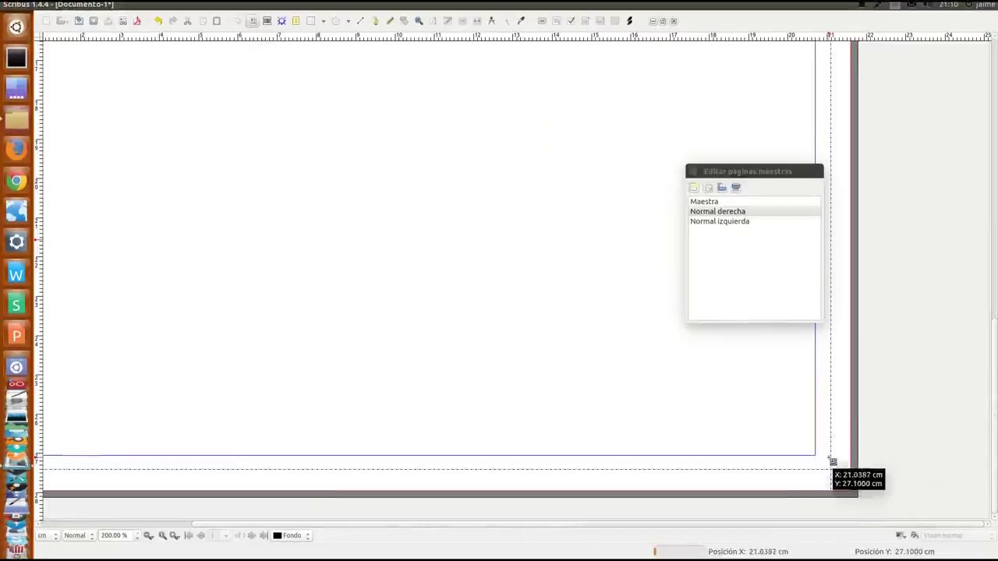
{"action": "mouse_move", "coordinate": [834, 473]}
{"action": "left_mouse_down"}
{"action": "mouse_move", "coordinate": [854, 493]}
{"action": "mouse_move", "coordinate": [846, 485]}
{"action": "left_mouse_up"}
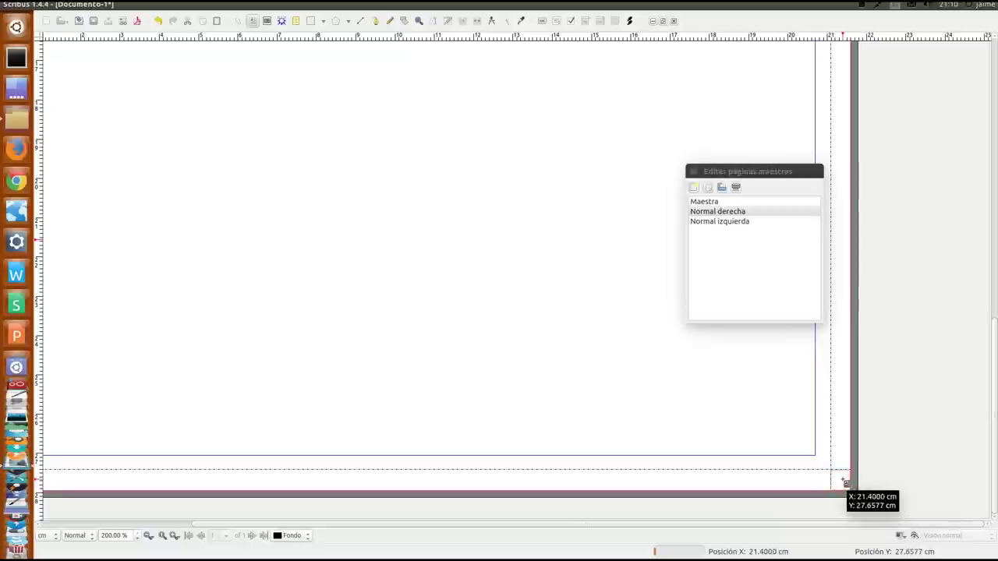
{"action": "left_click", "coordinate": [238, 21]}
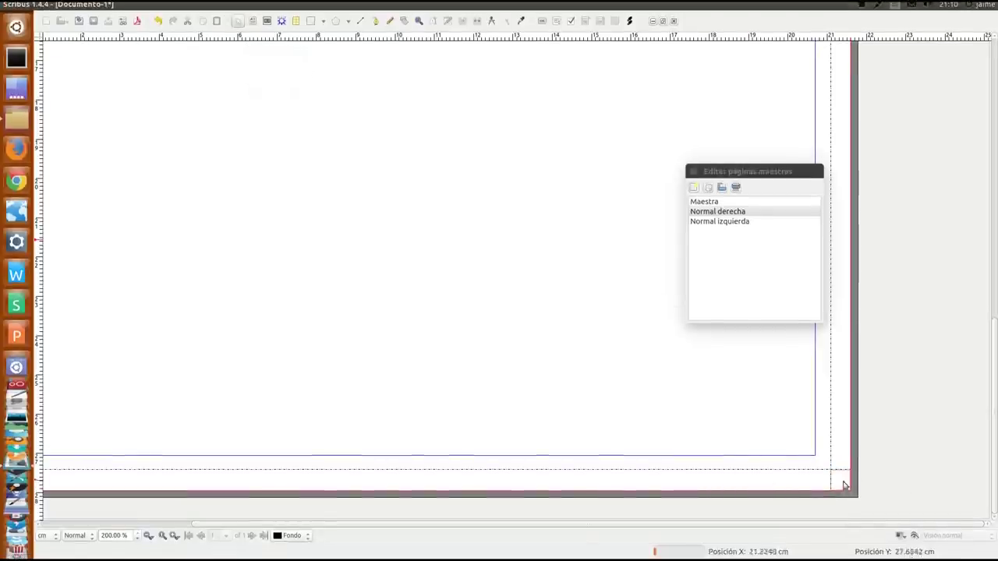
{"action": "left_click", "coordinate": [842, 484]}
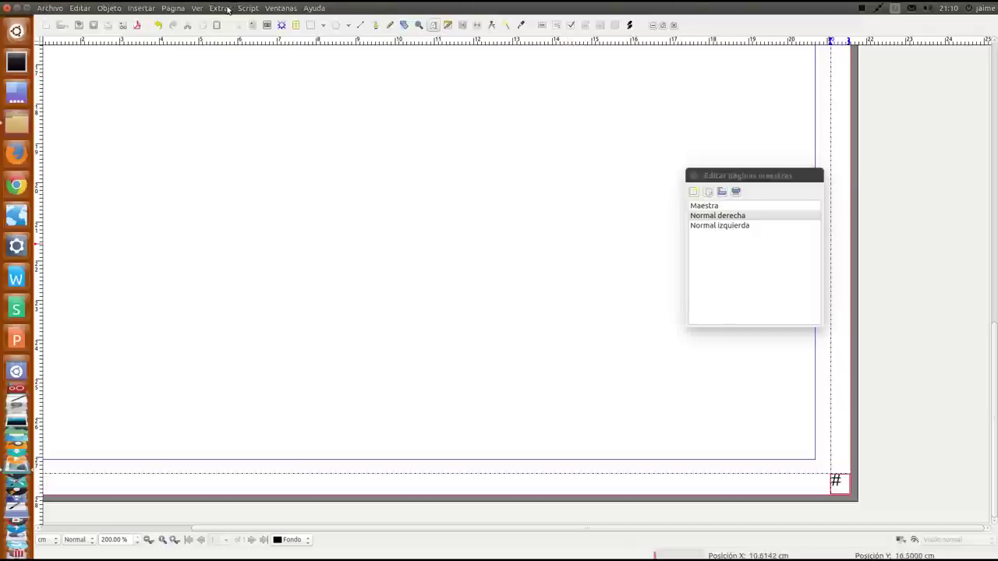
- Open the text properties of the page number frame and centre the # character horizontally
{"action": "left_click", "coordinate": [277, 9]}
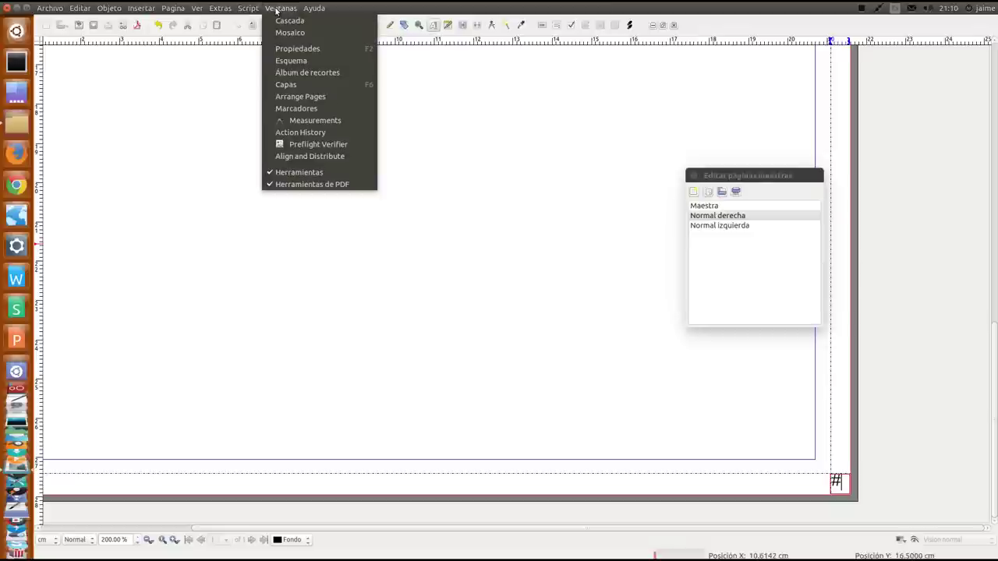
{"action": "left_click", "coordinate": [296, 48]}
{"action": "left_click", "coordinate": [780, 340]}
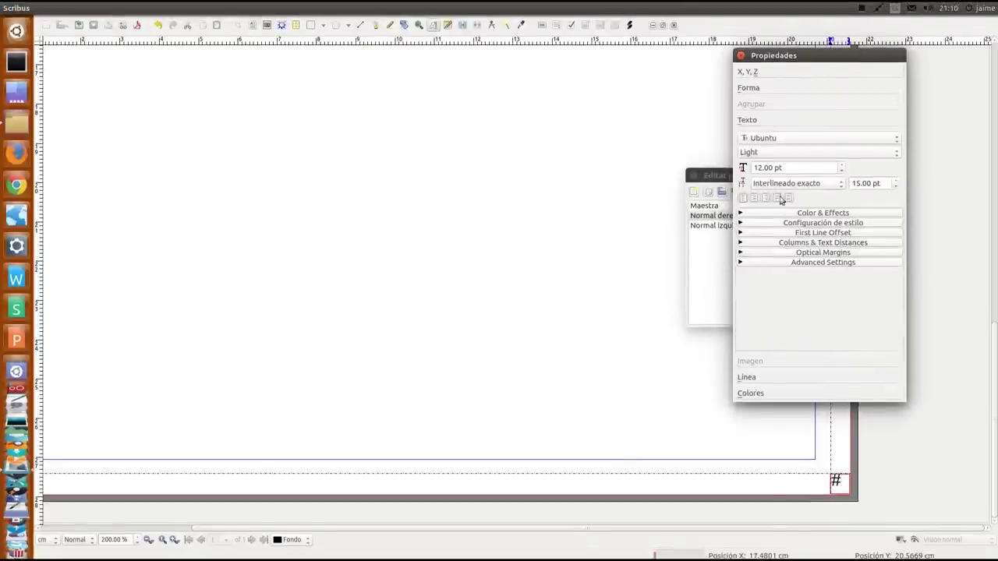
{"action": "left_click", "coordinate": [817, 447]}
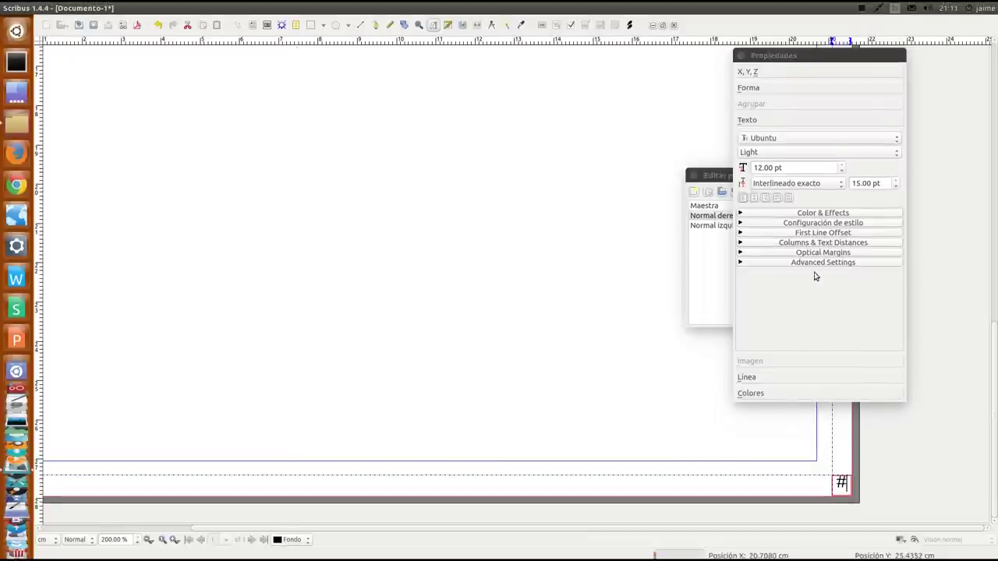
- Set the page number frame's top text distance to 0.05 cm and move the properties window clear of the frame
{"action": "left_click", "coordinate": [818, 243]}
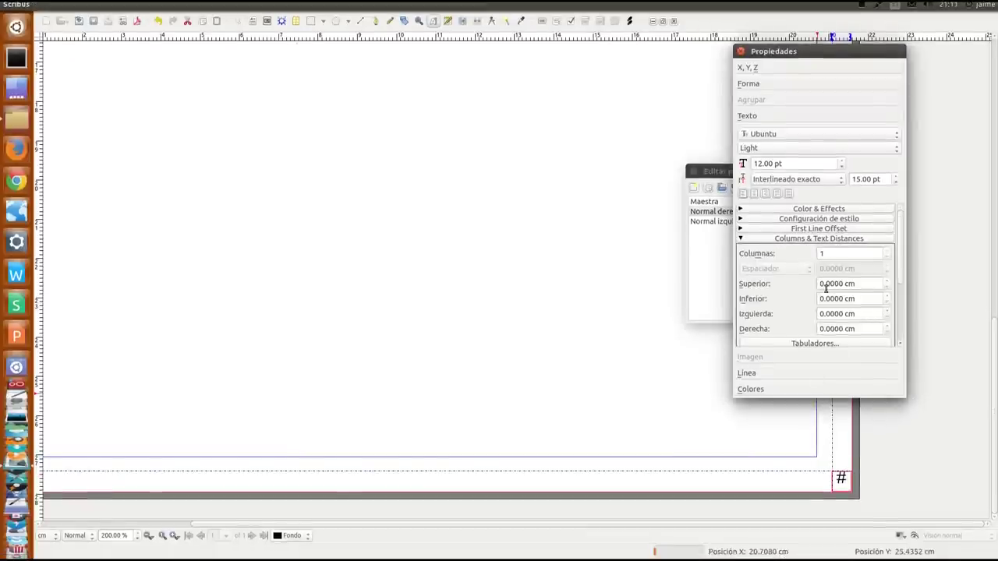
{"action": "left_click", "coordinate": [828, 283]}
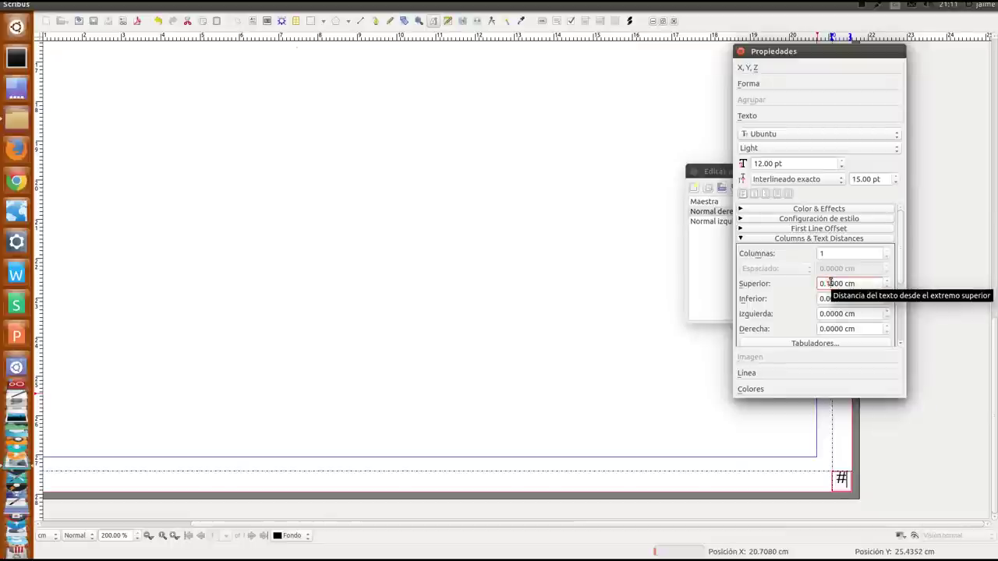
{"action": "left_click", "coordinate": [832, 298]}
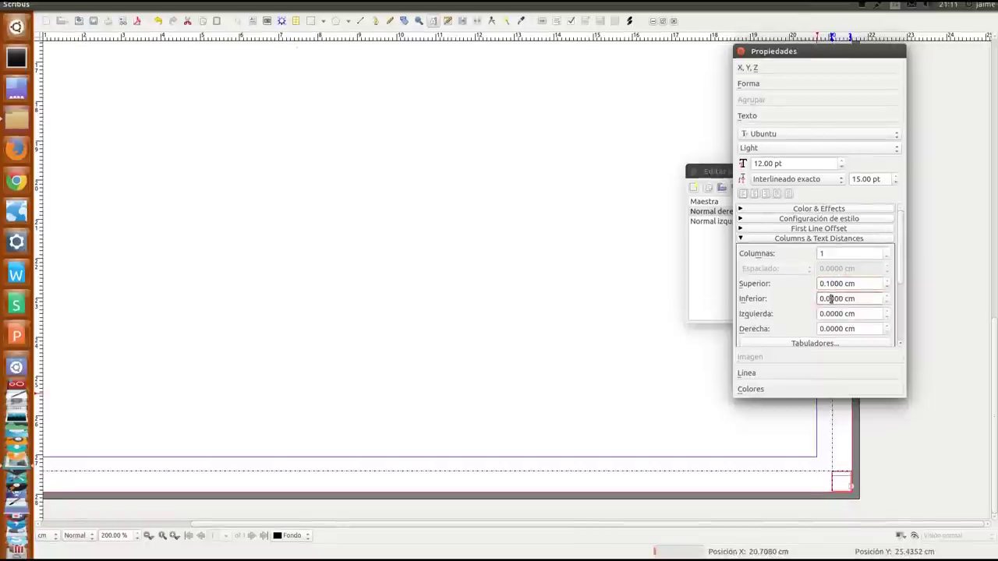
{"action": "left_click", "coordinate": [830, 284]}
{"action": "left_click_drag", "start_coordinate": [824, 284], "coordinate": [831, 284]}
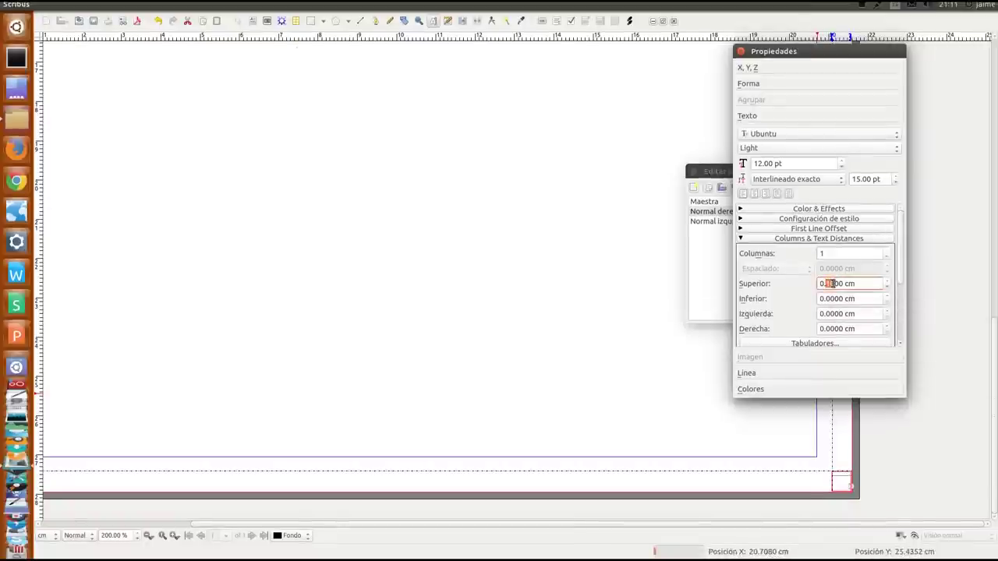
{"action": "type", "text": "05"}
{"action": "left_click", "coordinate": [828, 299]}
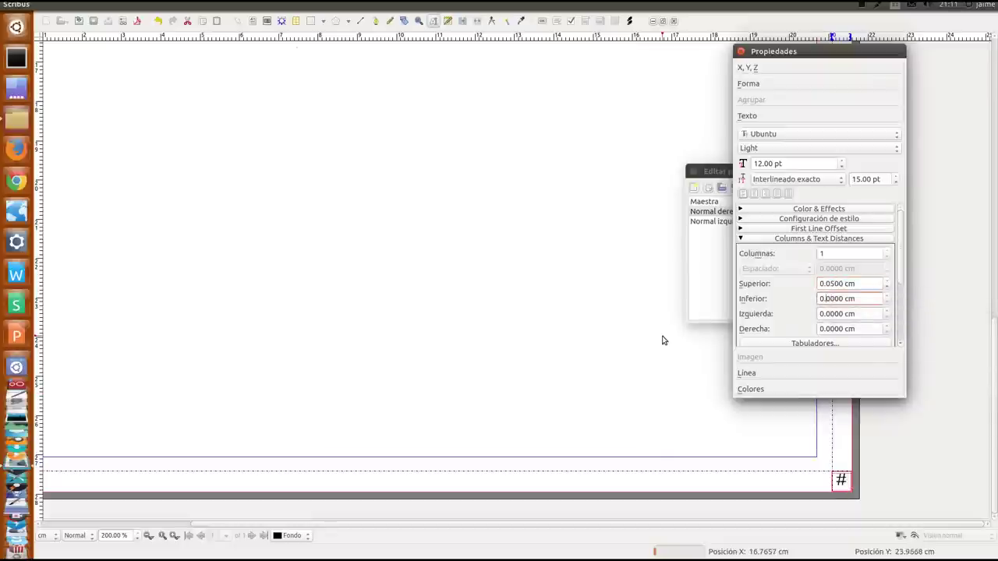
{"action": "left_click_drag", "start_coordinate": [767, 51], "coordinate": [844, 59]}
{"action": "left_click", "coordinate": [732, 418]}
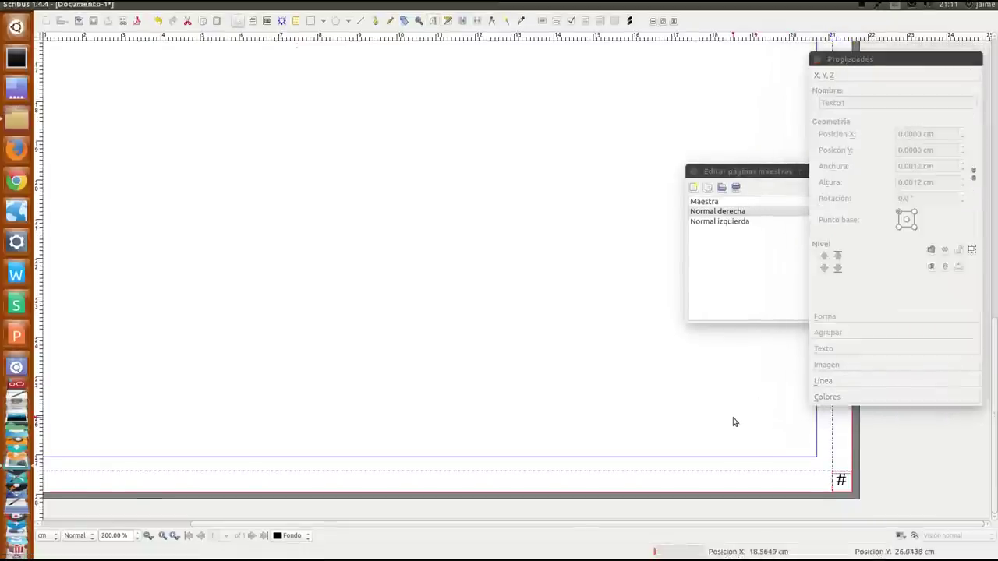
- Copy the page number frame to the Normal izquierda master page and place it in the bottom-left corner of the page
{"action": "left_click", "coordinate": [840, 480]}
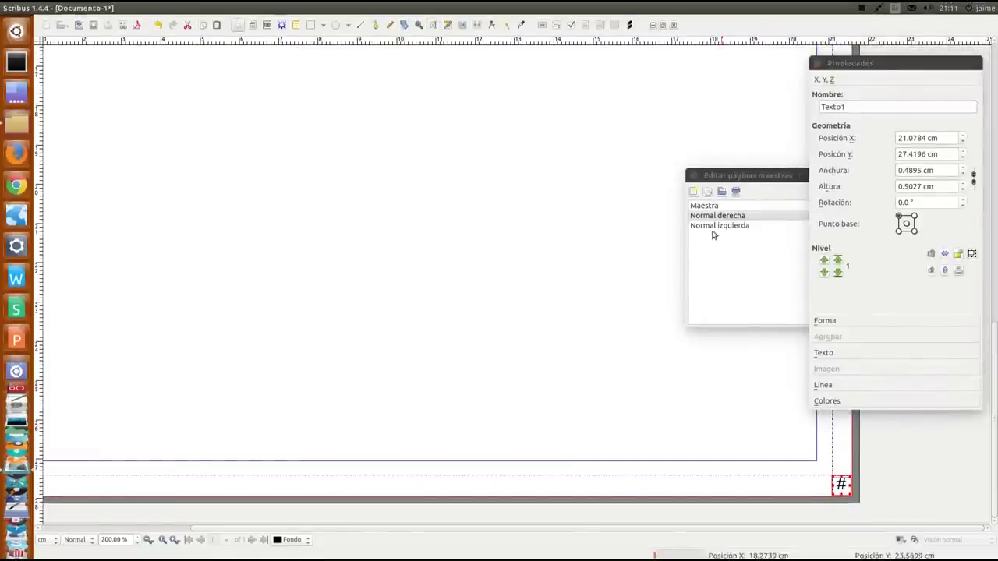
{"action": "left_click", "coordinate": [718, 223]}
{"action": "left_click_drag", "start_coordinate": [991, 229], "coordinate": [994, 502]}
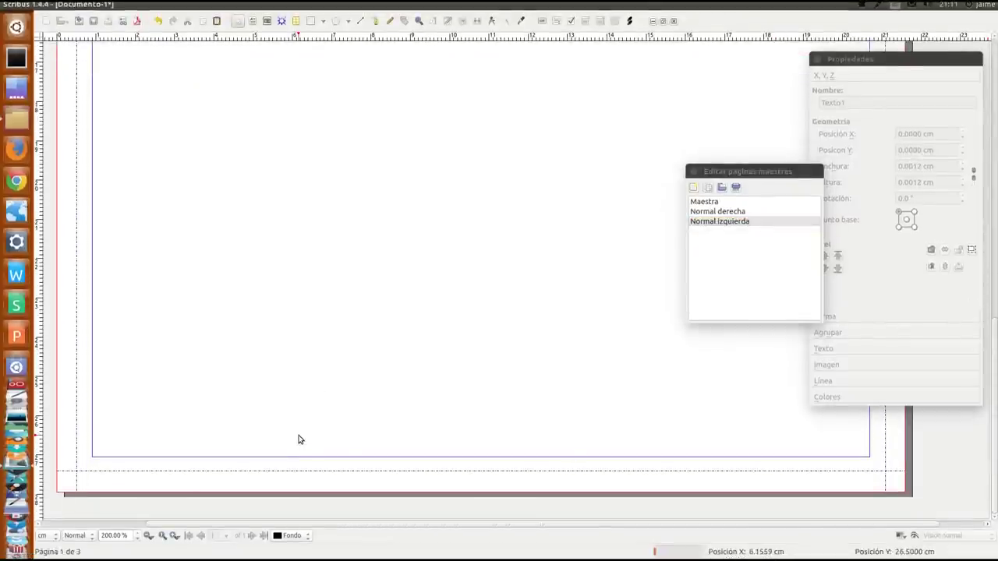
{"action": "key", "text": "ctrl+v"}
{"action": "left_click_drag", "start_coordinate": [897, 481], "coordinate": [68, 486]}
{"action": "left_click", "coordinate": [218, 406]}
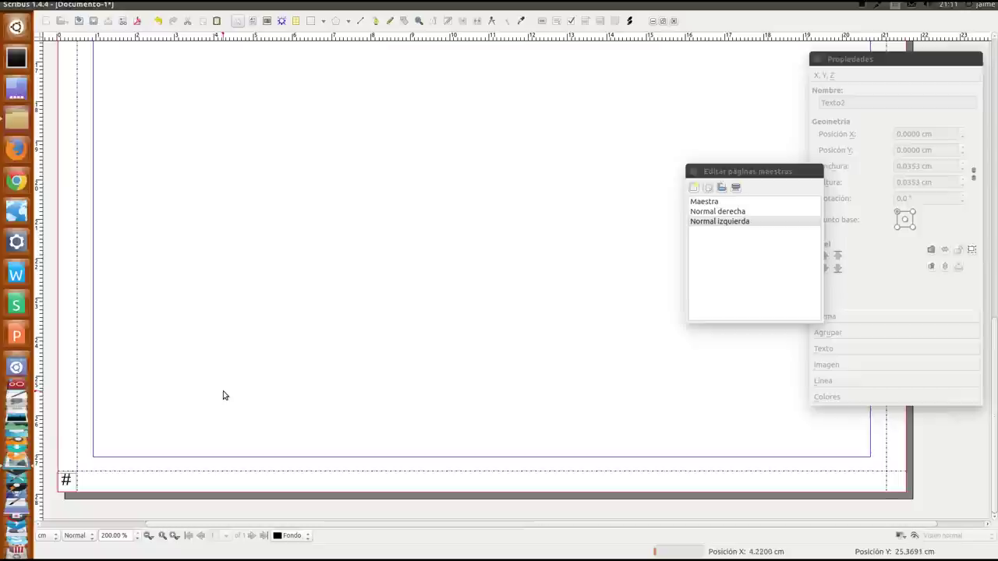
- Recheck the page number on the Normal izquierda master page and close the master page editor
{"action": "left_click", "coordinate": [757, 215]}
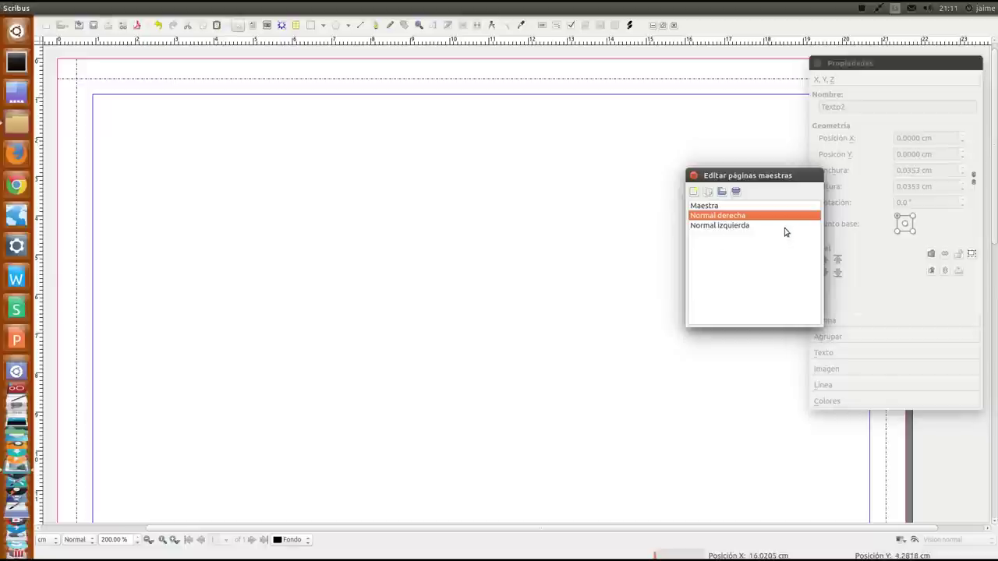
{"action": "left_click", "coordinate": [756, 226]}
{"action": "left_click_drag", "start_coordinate": [993, 166], "coordinate": [993, 297]}
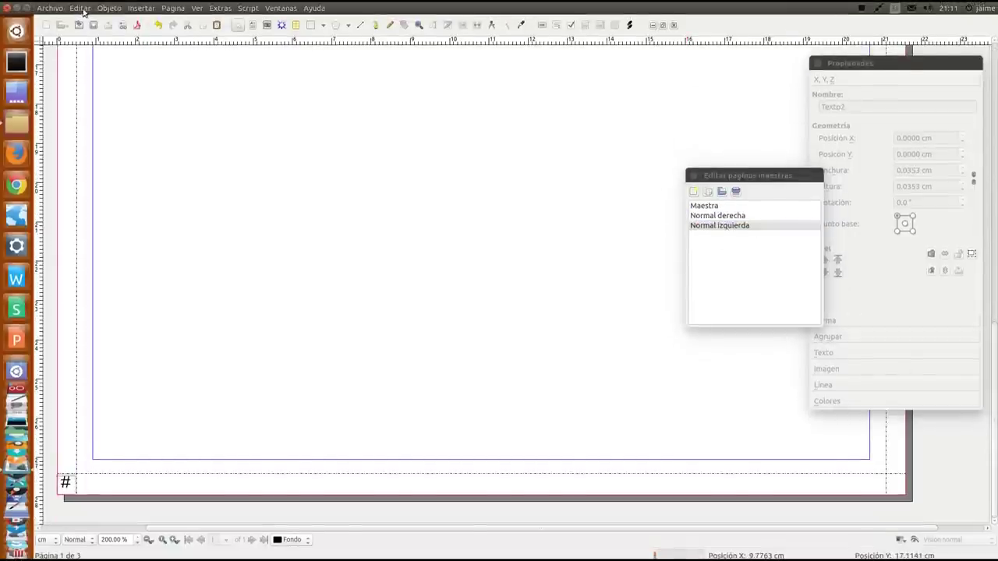
{"action": "left_click", "coordinate": [693, 175]}
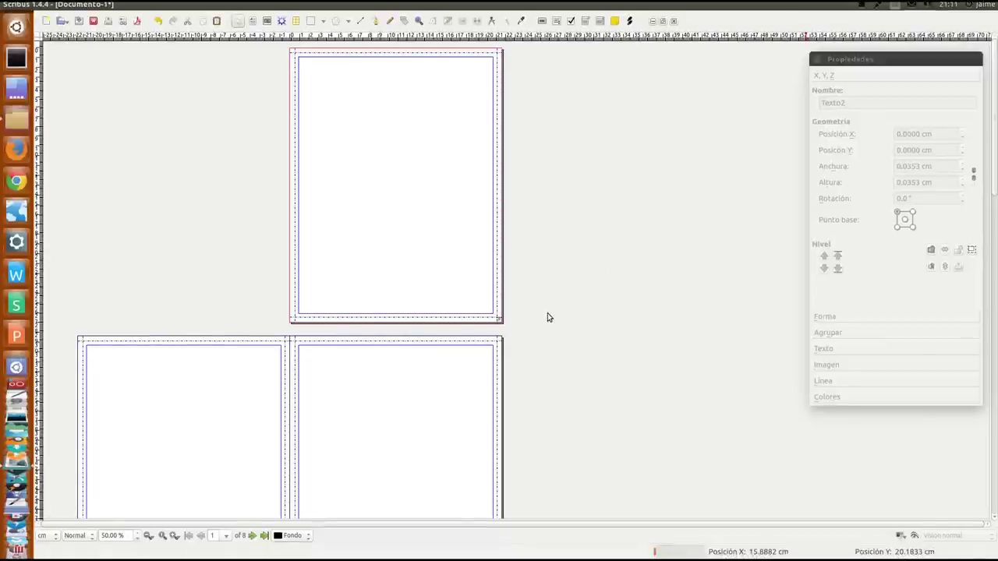
- Apply the Maestra master page to page 1 only, removing its page number
{"action": "key", "text": "ctrl+1"}
{"action": "left_click_drag", "start_coordinate": [927, 60], "coordinate": [232, 50]}
{"action": "right_click", "coordinate": [617, 158]}
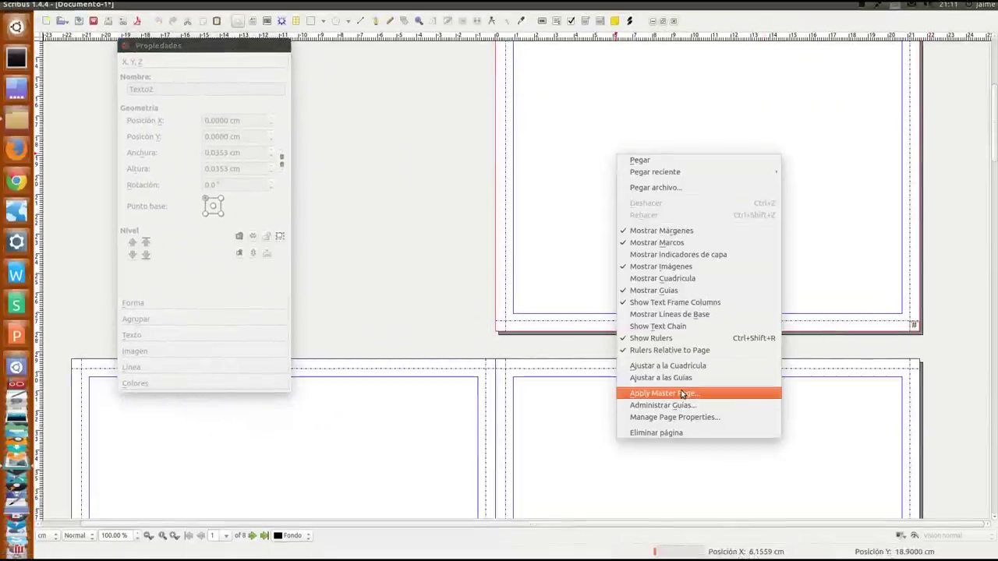
{"action": "left_click", "coordinate": [681, 394]}
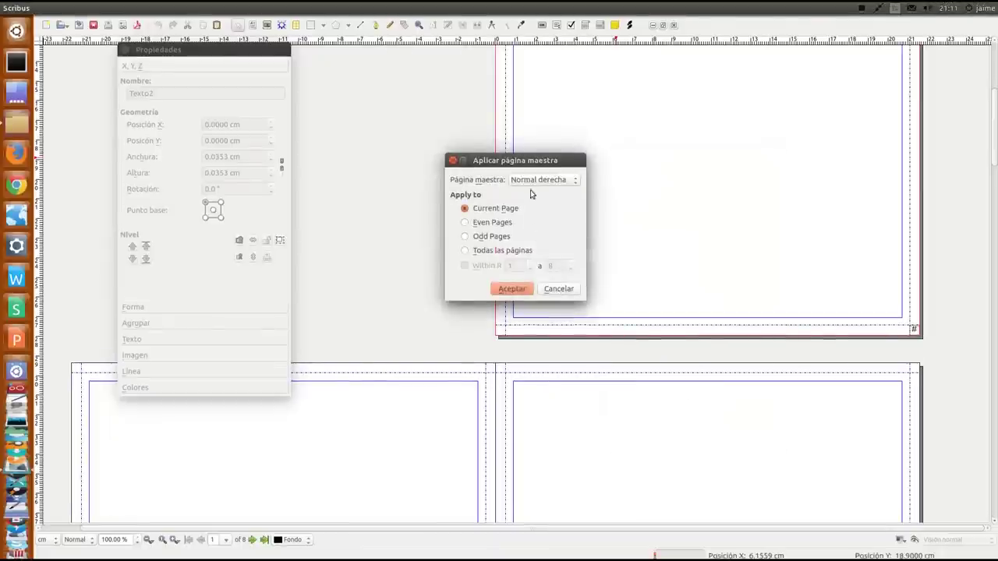
{"action": "left_click", "coordinate": [534, 183]}
{"action": "left_click", "coordinate": [526, 168]}
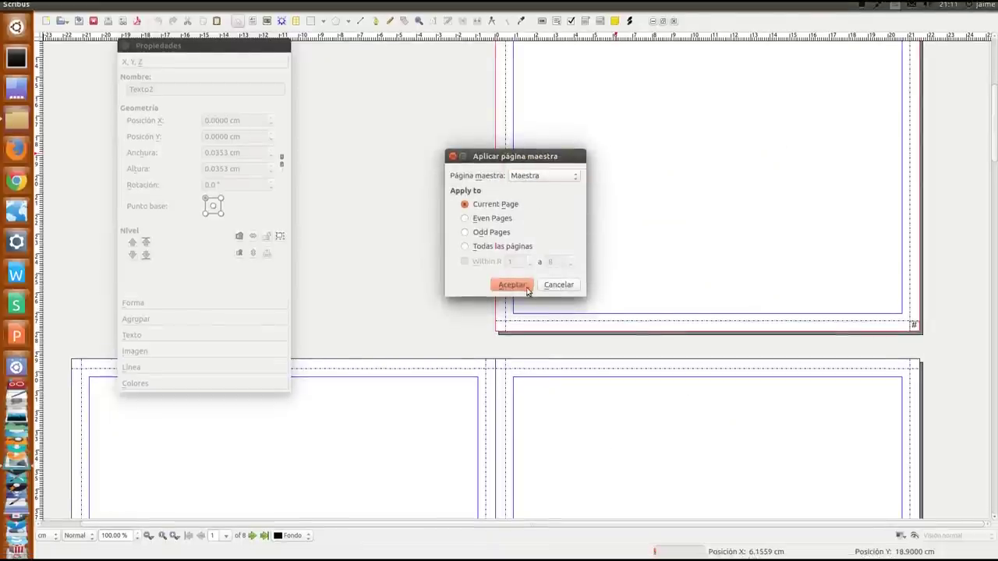
{"action": "left_click", "coordinate": [515, 285]}
- Apply the Maestra master page to the last page, page 8, as the current page only
{"action": "scroll", "coordinate": [995, 318], "scroll_direction": "down", "scroll_amount": 5}
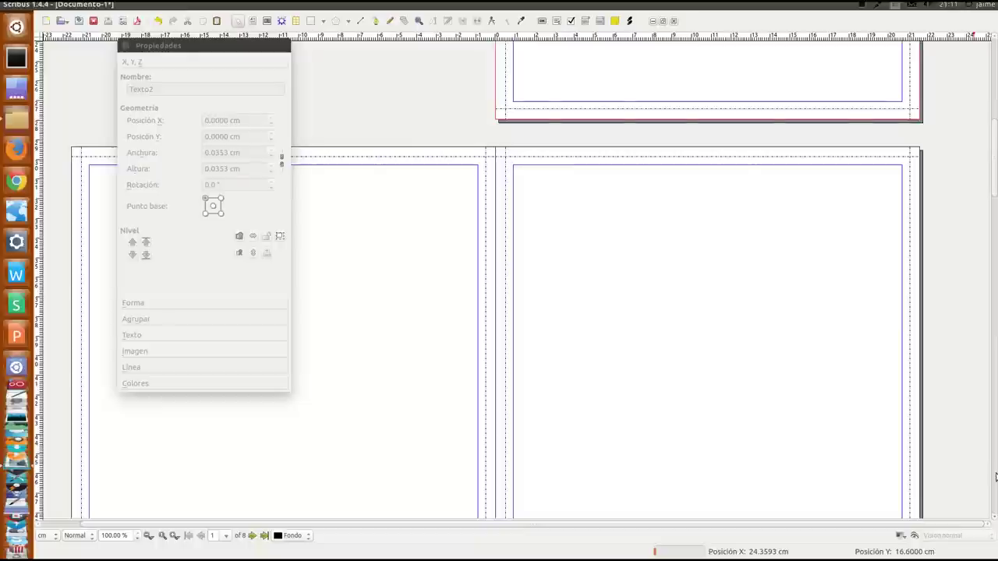
{"action": "left_click_drag", "start_coordinate": [989, 182], "coordinate": [930, 336]}
{"action": "left_click_drag", "start_coordinate": [985, 351], "coordinate": [995, 507]}
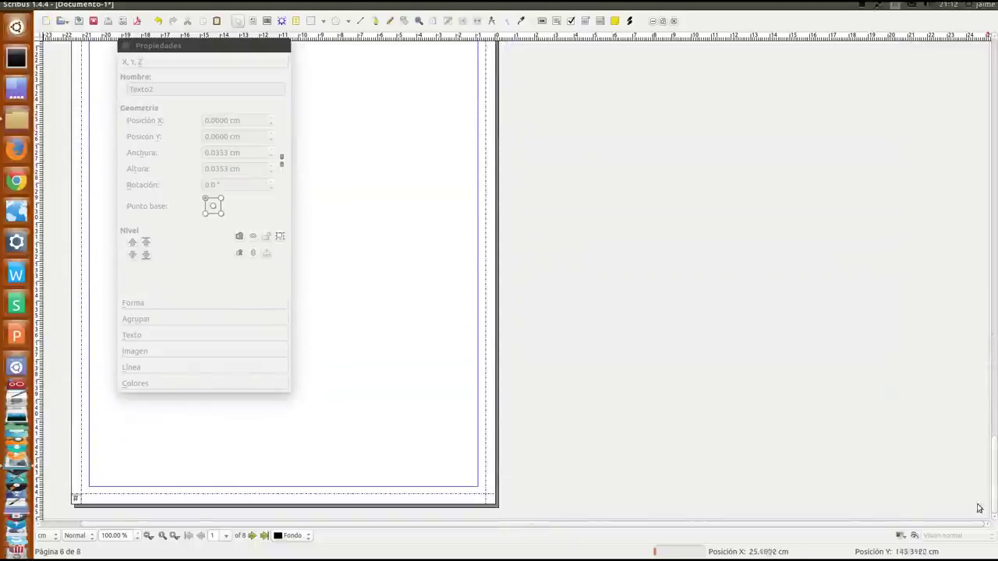
{"action": "left_click_drag", "start_coordinate": [233, 45], "coordinate": [698, 147]}
{"action": "right_click", "coordinate": [177, 185]}
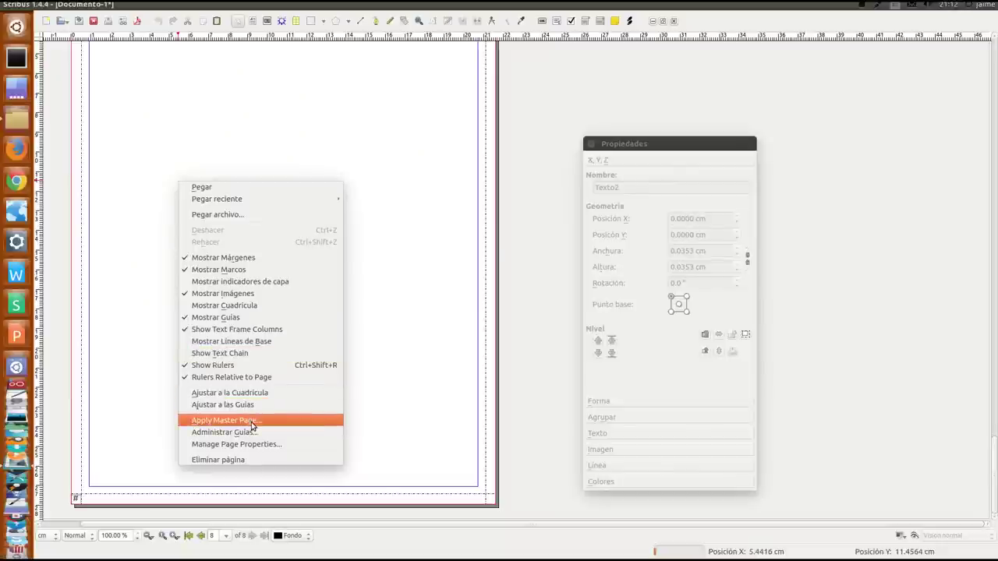
{"action": "left_click", "coordinate": [251, 422]}
{"action": "left_click", "coordinate": [525, 176]}
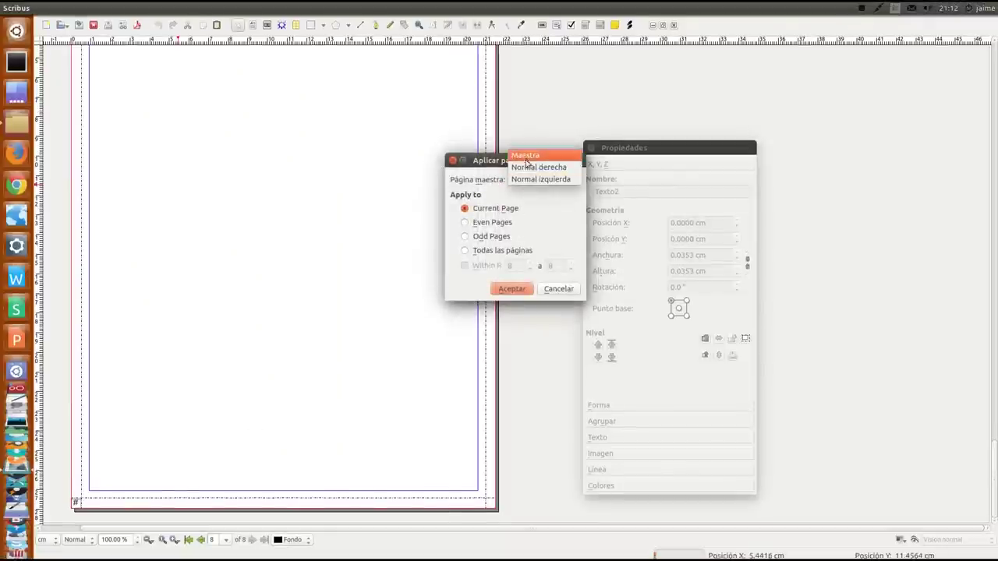
{"action": "left_click", "coordinate": [527, 155]}
{"action": "left_click", "coordinate": [512, 288]}
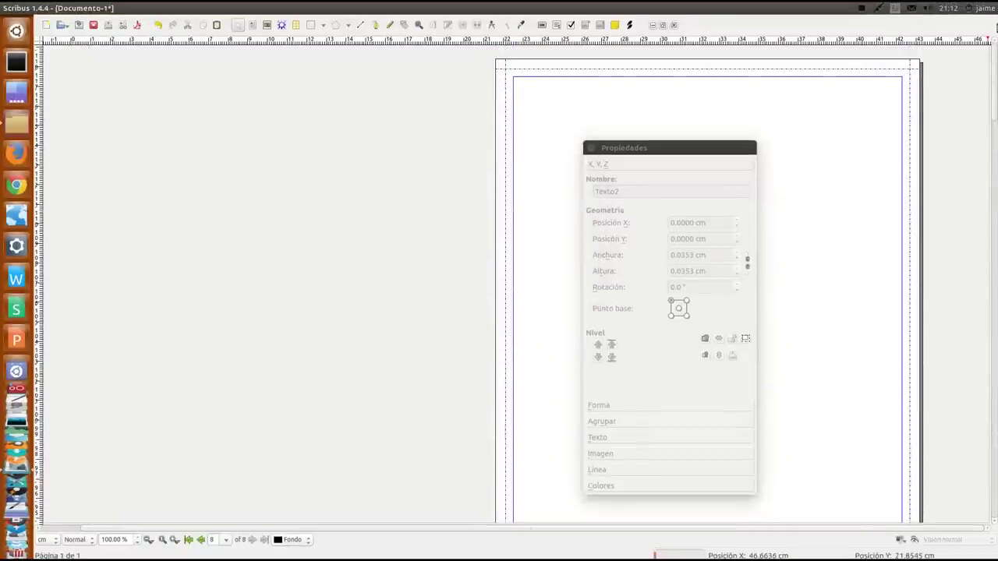
- Move the Properties palette clear of the pages and show the front cover at 50% zoom
{"action": "left_click_drag", "start_coordinate": [631, 148], "coordinate": [308, 112]}
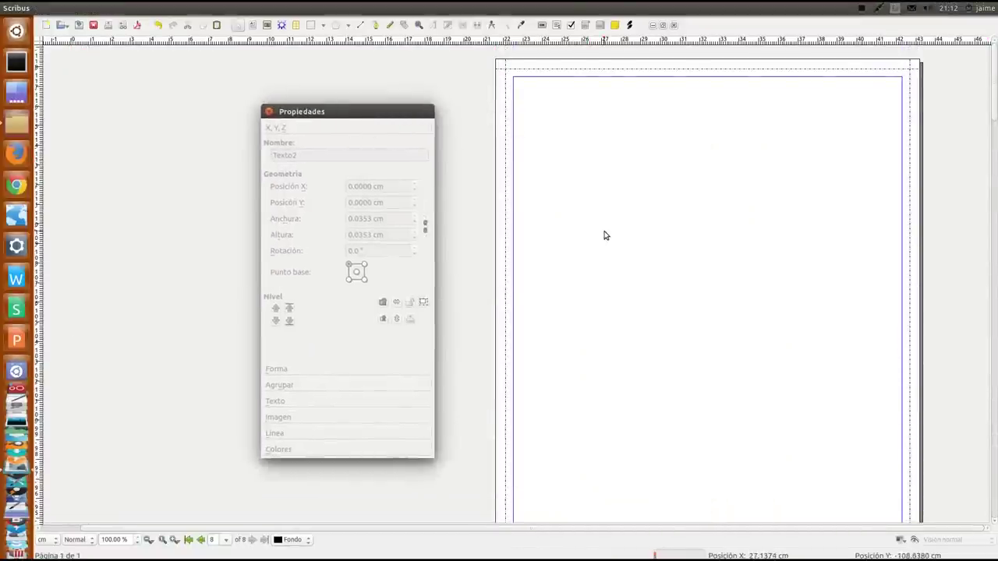
{"action": "key", "text": "ctrl+minus"}
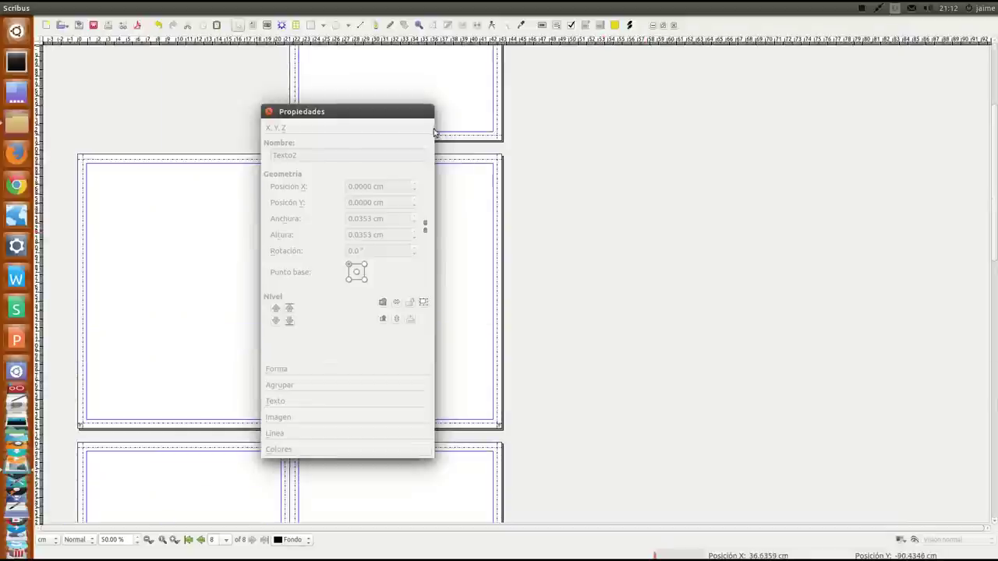
{"action": "left_click_drag", "start_coordinate": [424, 118], "coordinate": [853, 91]}
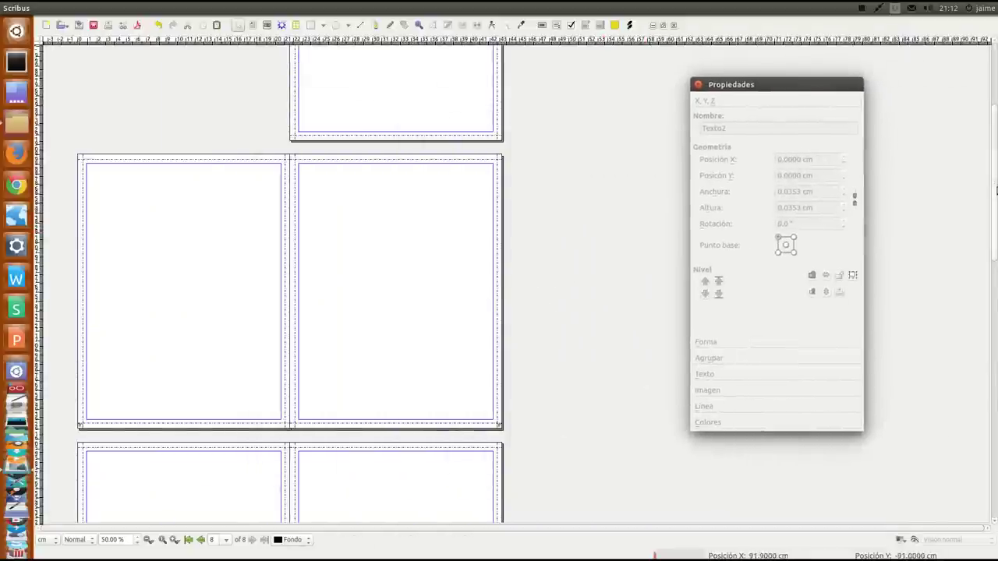
{"action": "left_click", "coordinate": [990, 187]}
{"action": "scroll", "coordinate": [990, 187], "scroll_direction": "up", "scroll_amount": 5}
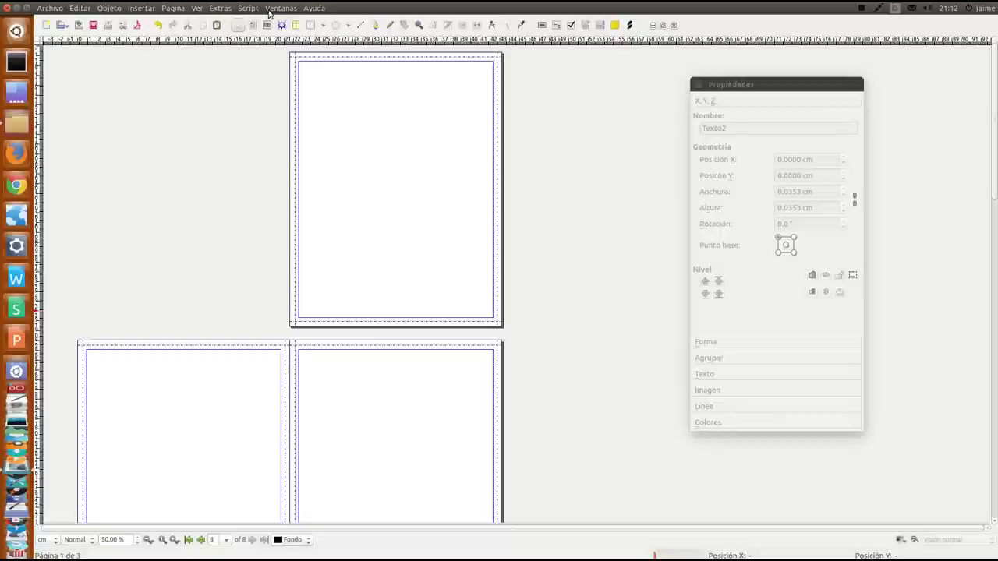
- Open the Align and Distribute and Layers palettes and place the Layers palette beside the pages
{"action": "left_click", "coordinate": [279, 8]}
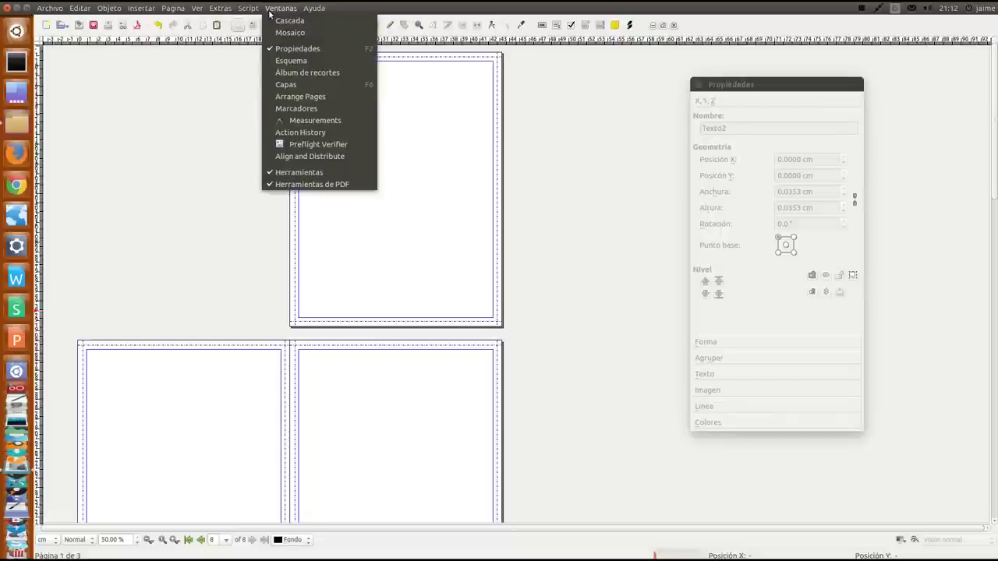
{"action": "left_click", "coordinate": [312, 156]}
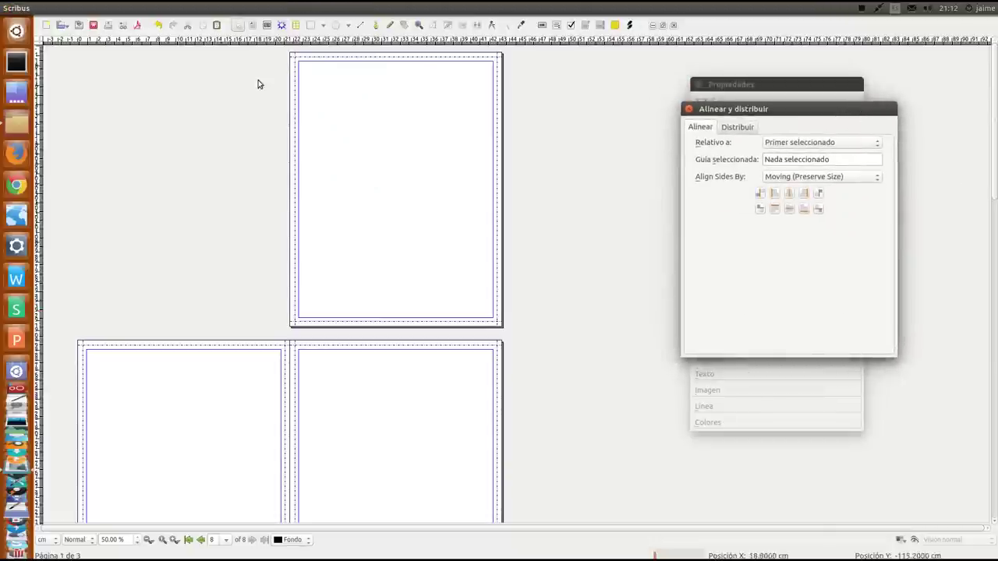
{"action": "left_click", "coordinate": [272, 9]}
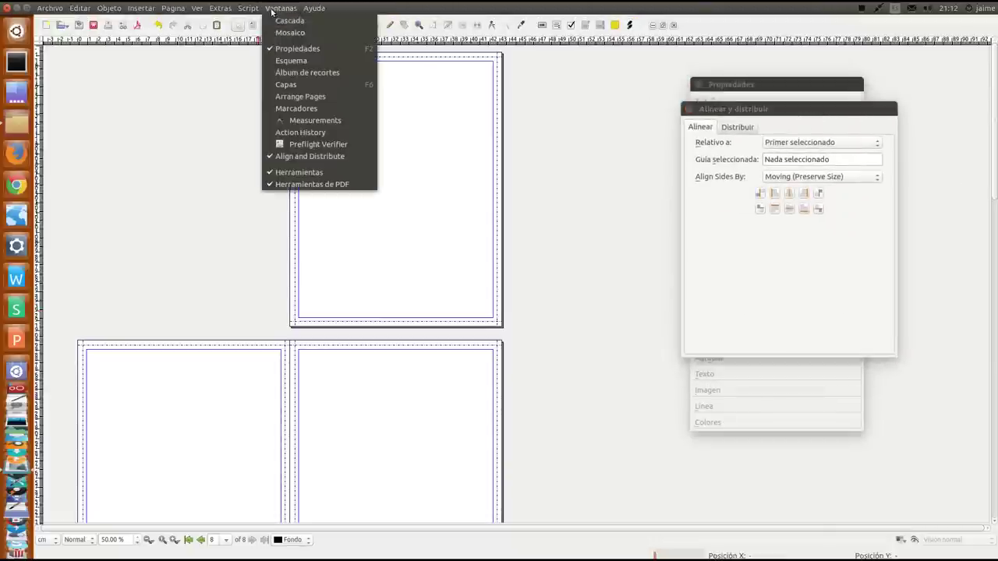
{"action": "left_click", "coordinate": [286, 84]}
{"action": "left_click_drag", "start_coordinate": [701, 96], "coordinate": [891, 236]}
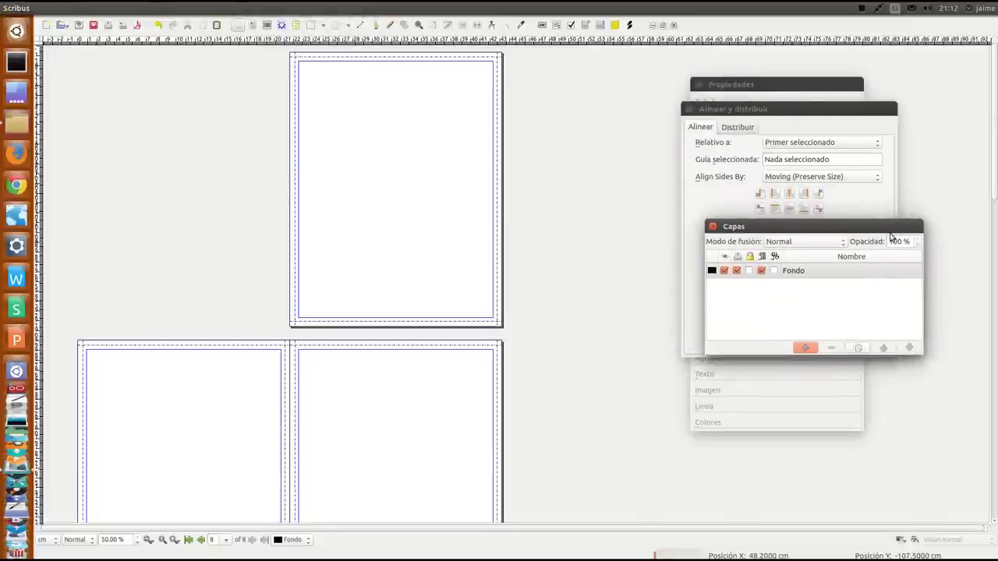
- Add four new layers above the Fondo layer
{"action": "left_click", "coordinate": [804, 344]}
{"action": "left_click", "coordinate": [804, 344]}
{"action": "left_click", "coordinate": [804, 344]}
{"action": "left_click", "coordinate": [804, 344]}
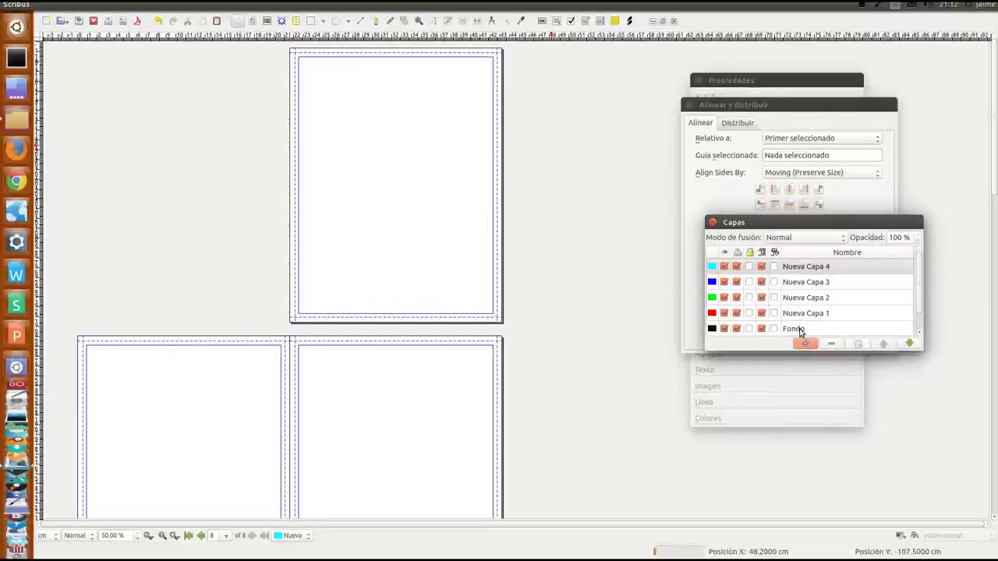
- Rename the first new layer above Fondo as Imagenes and the second as Dibujos
{"action": "double_click", "coordinate": [801, 313]}
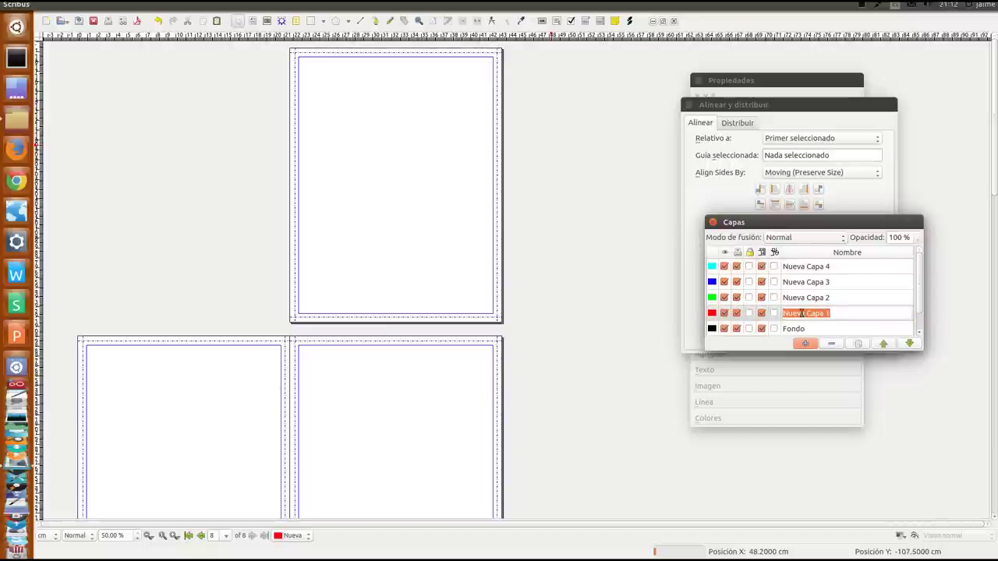
{"action": "type", "text": "Imagenes"}
{"action": "double_click", "coordinate": [806, 299]}
{"action": "type", "text": "Di"}
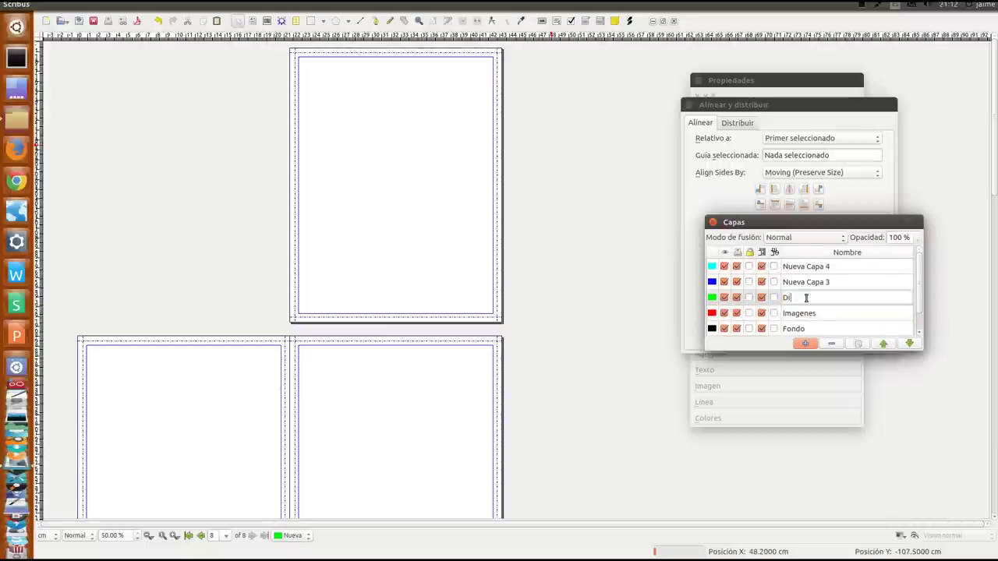
{"action": "type", "text": "bujos"}
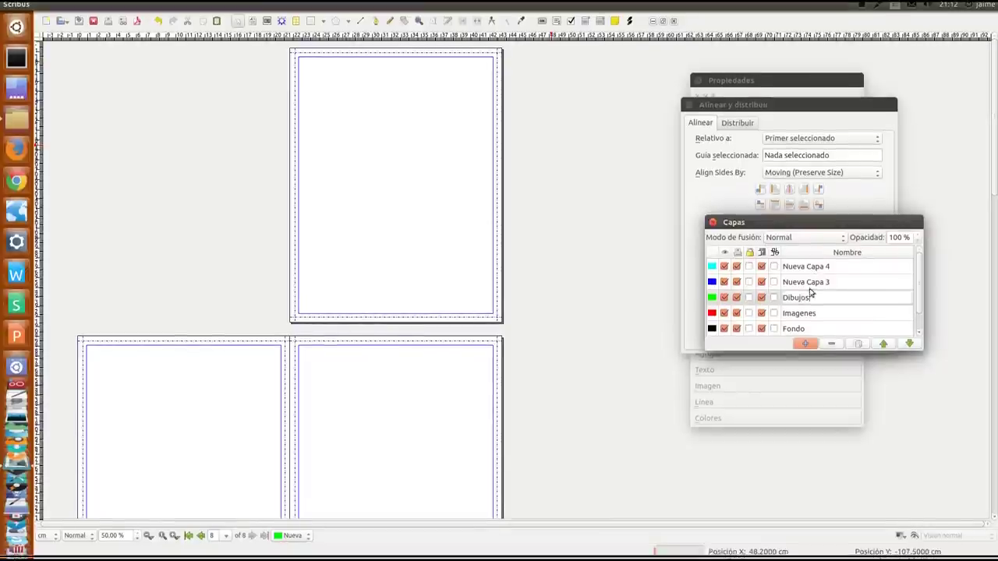
- Rename the third new layer as textos and the topmost layer as Títulos
{"action": "double_click", "coordinate": [809, 280]}
{"action": "type", "text": "textos"}
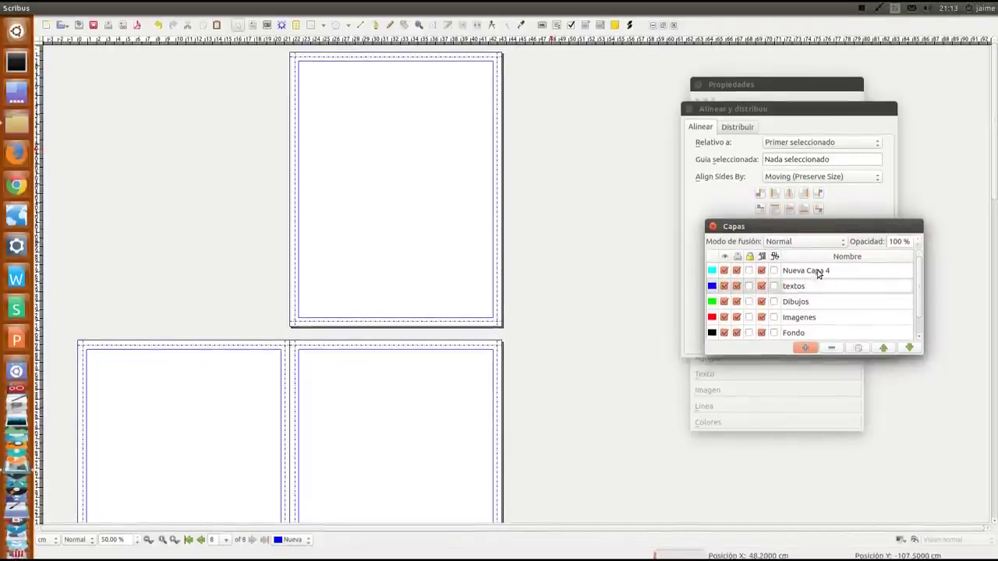
{"action": "double_click", "coordinate": [817, 271]}
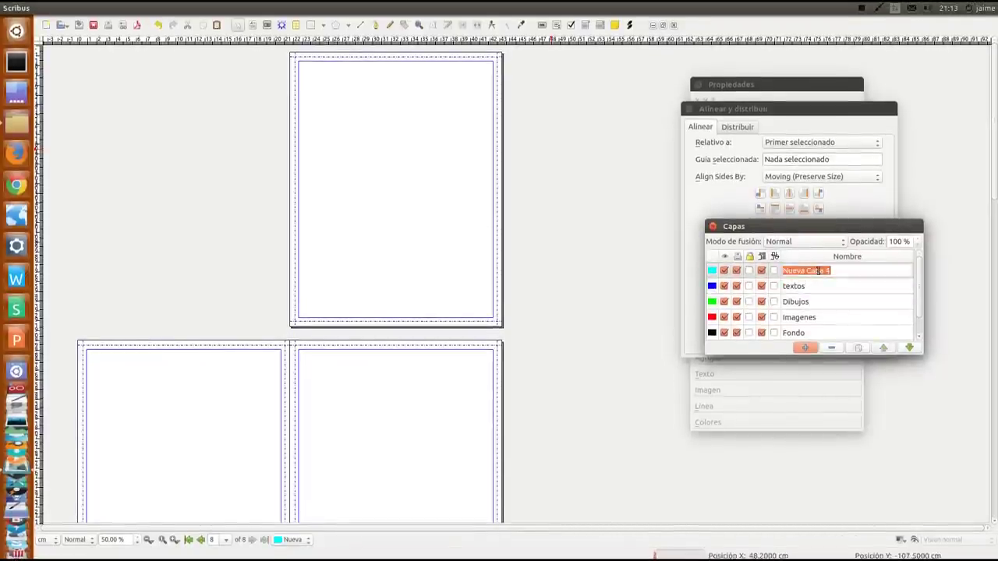
{"action": "type", "text": "Titulo"}
{"action": "key", "text": "Return"}
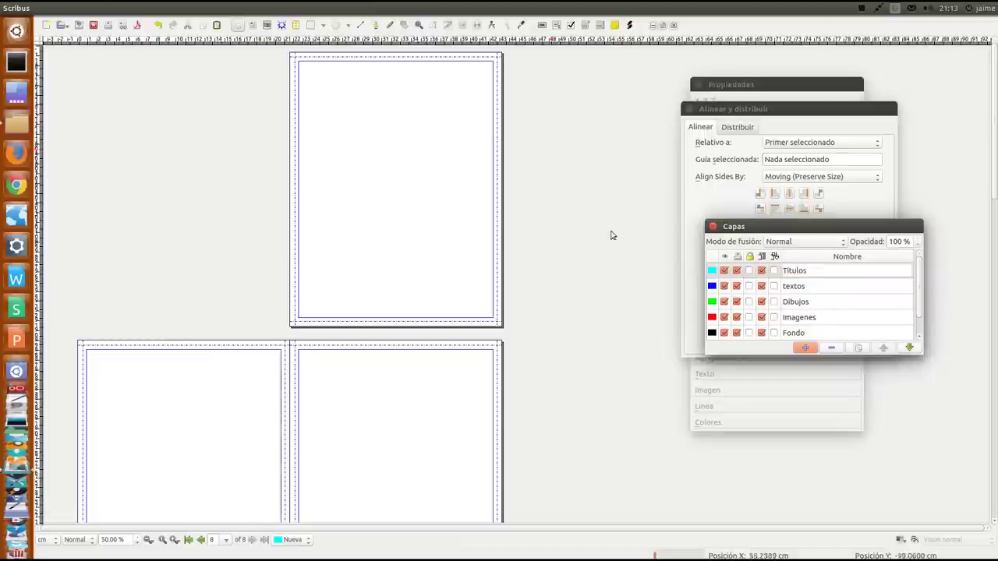
{"action": "left_click", "coordinate": [567, 223]}
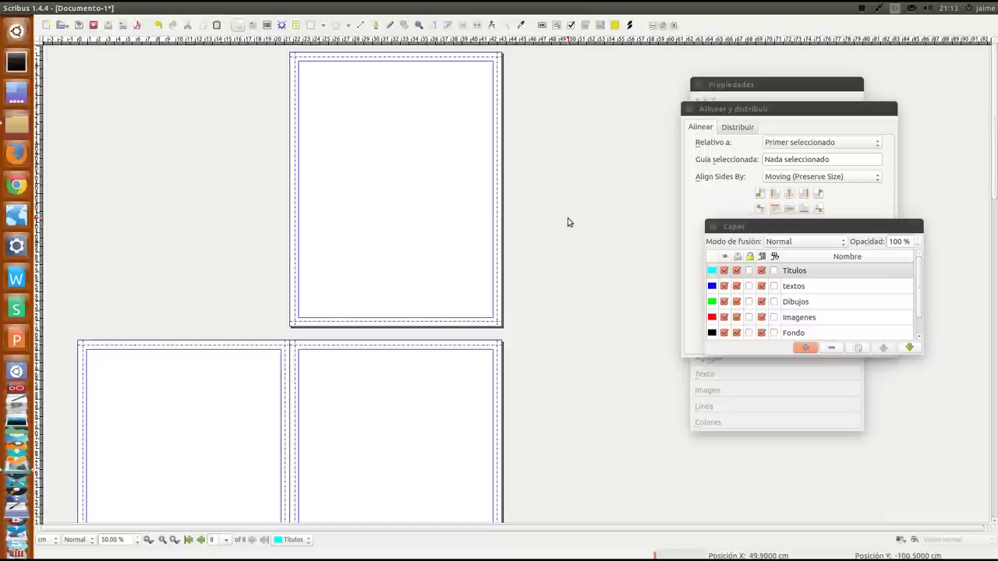
- Draw an image frame covering the whole front cover page
{"action": "left_click", "coordinate": [267, 25]}
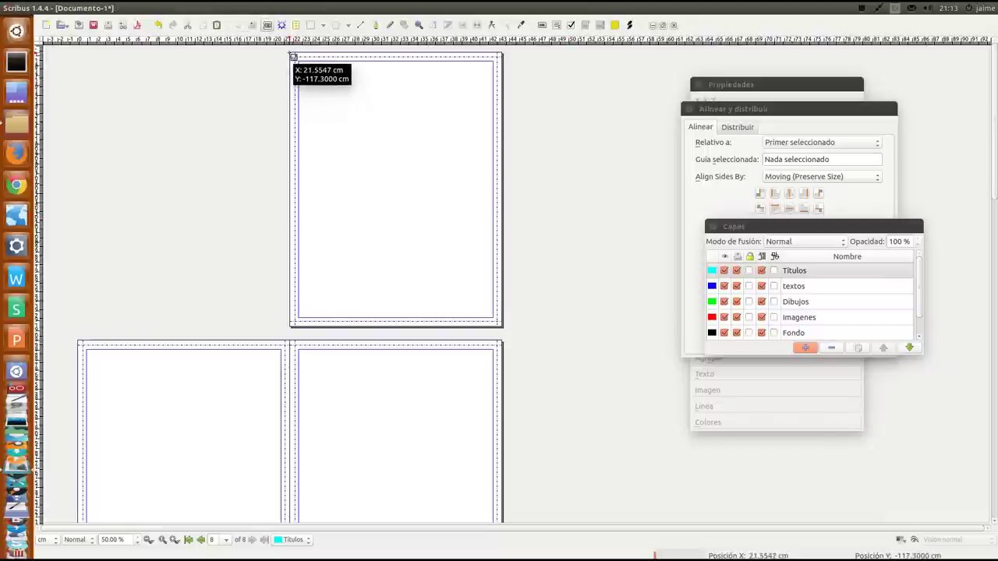
{"action": "left_click_drag", "start_coordinate": [294, 56], "coordinate": [503, 321]}
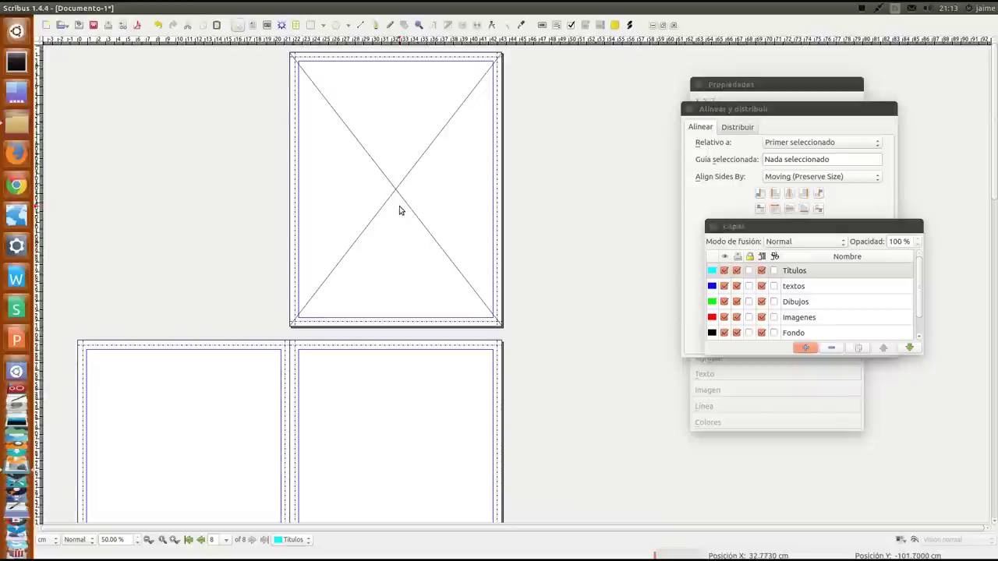
{"action": "left_click", "coordinate": [265, 26]}
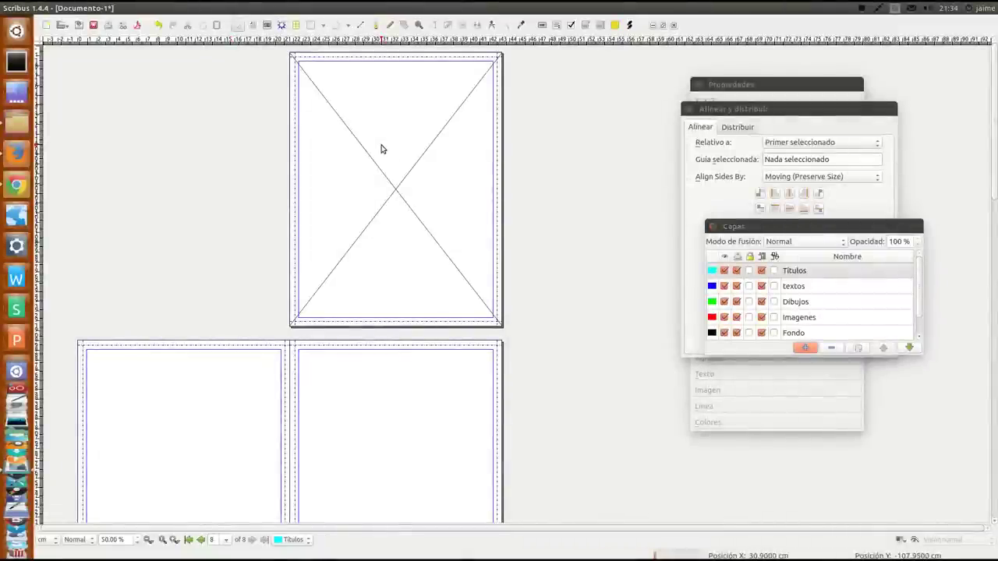
- Load the picture girl-853120_1920.jpg into the front cover's image frame
{"action": "double_click", "coordinate": [382, 149]}
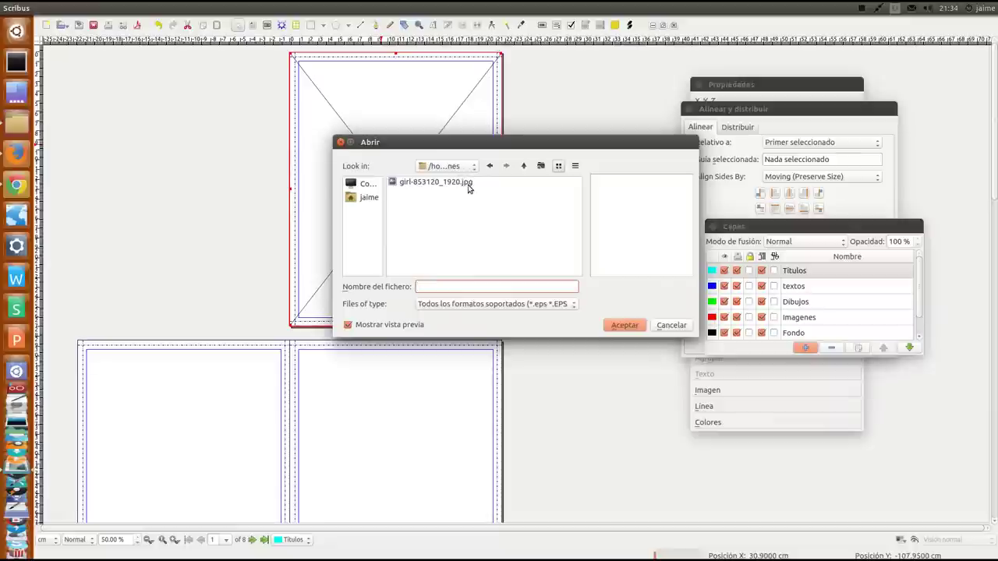
{"action": "left_click", "coordinate": [469, 188]}
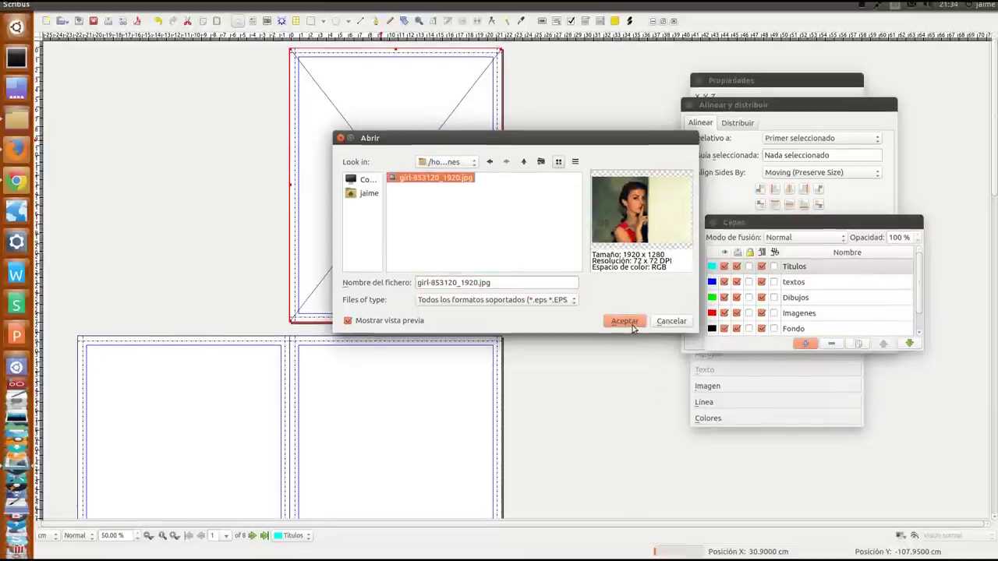
{"action": "left_click", "coordinate": [624, 321]}
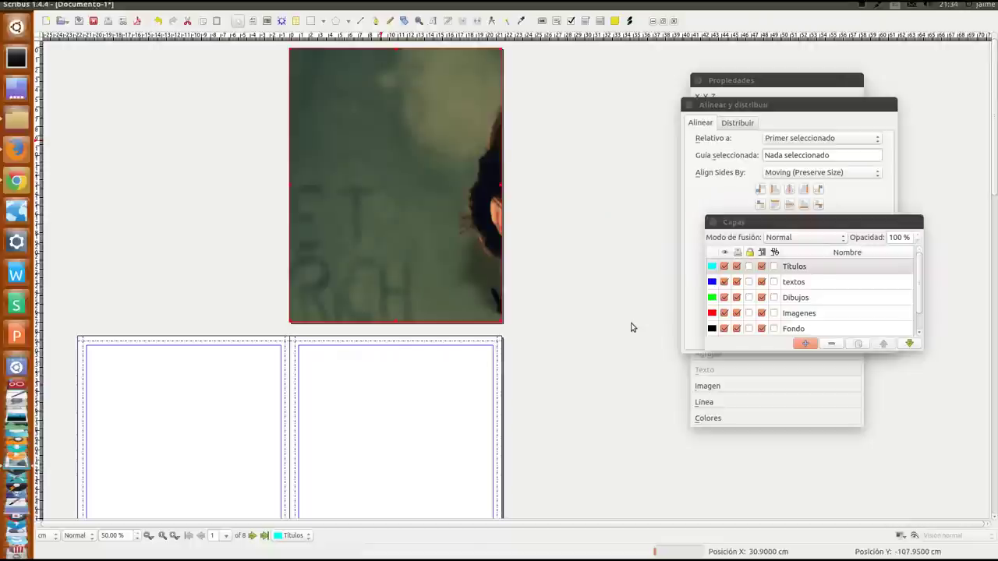
- Try adjusting the cover frame to the size of its image and undo it
{"action": "right_click", "coordinate": [380, 134]}
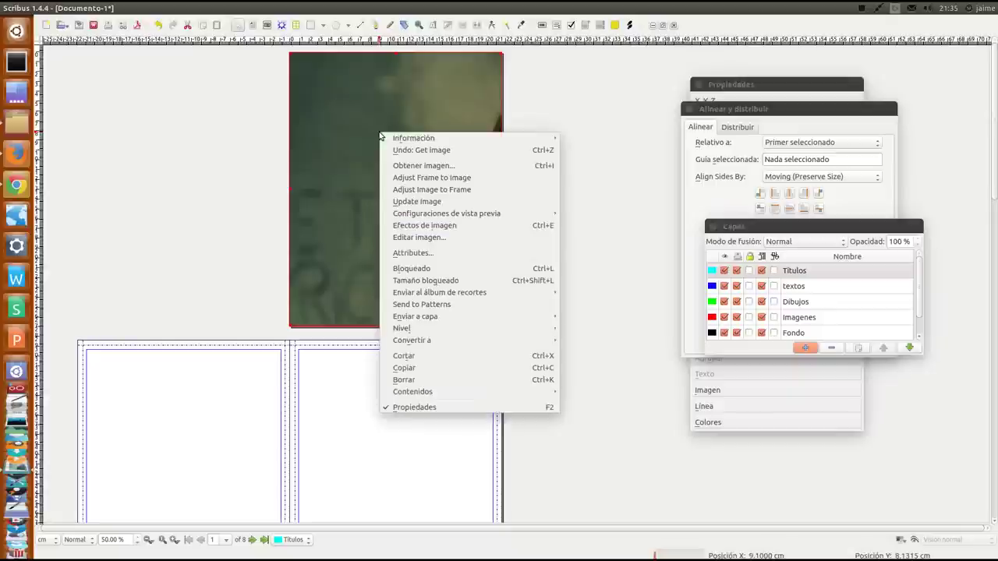
{"action": "left_click", "coordinate": [417, 177]}
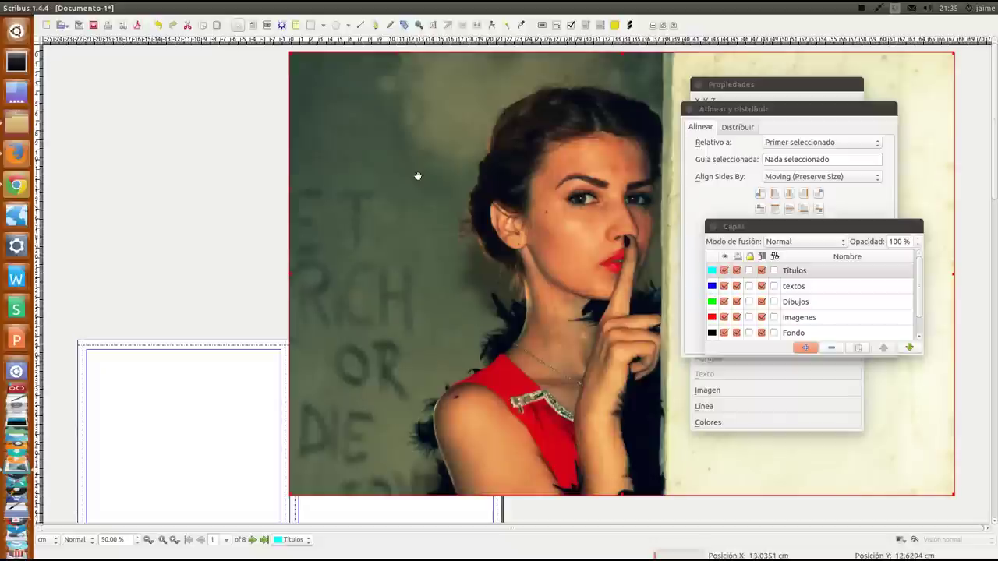
{"action": "key", "text": "ctrl+z"}
- Try adjusting the cover image to the size of its frame and undo it
{"action": "right_click", "coordinate": [418, 176]}
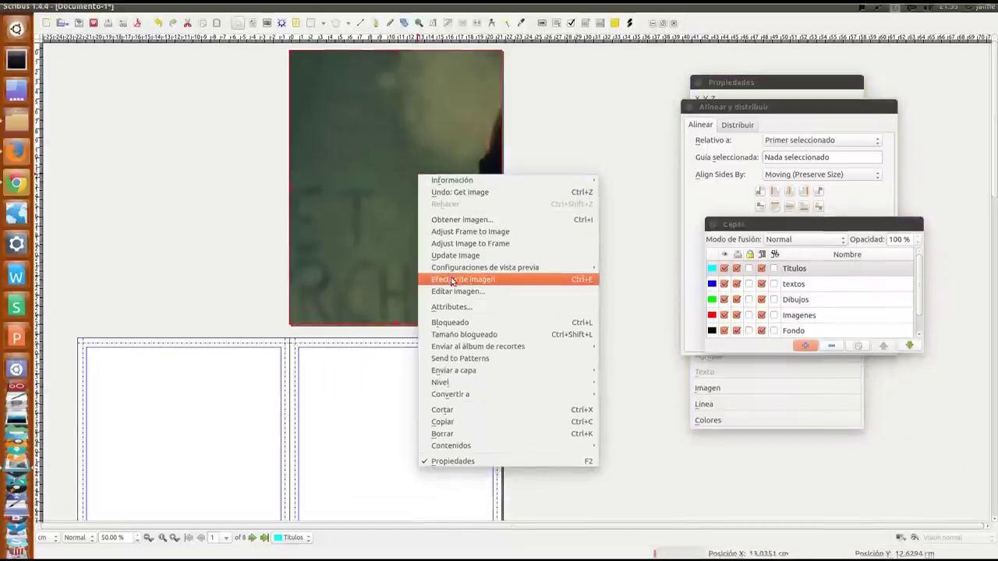
{"action": "left_click", "coordinate": [460, 248]}
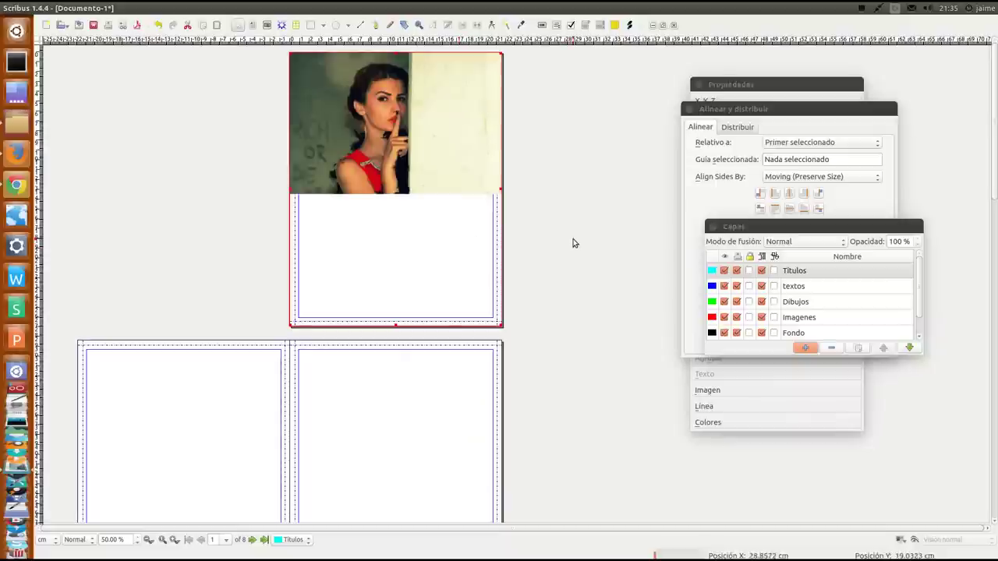
{"action": "key", "text": "ctrl+z"}
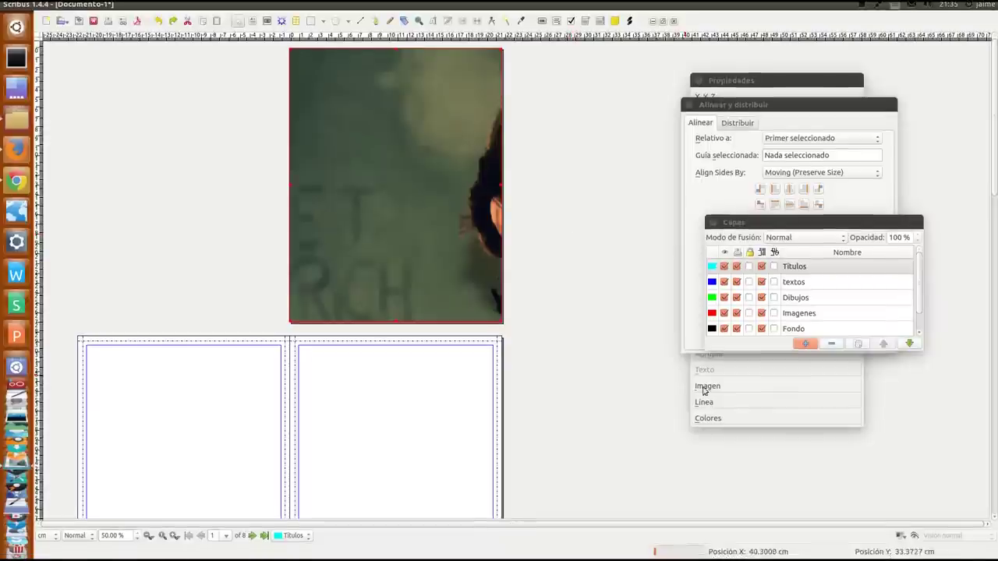
- Offset the cover image inside its frame to X -17 cm and Y -2 cm with free scaling
{"action": "left_click", "coordinate": [780, 81]}
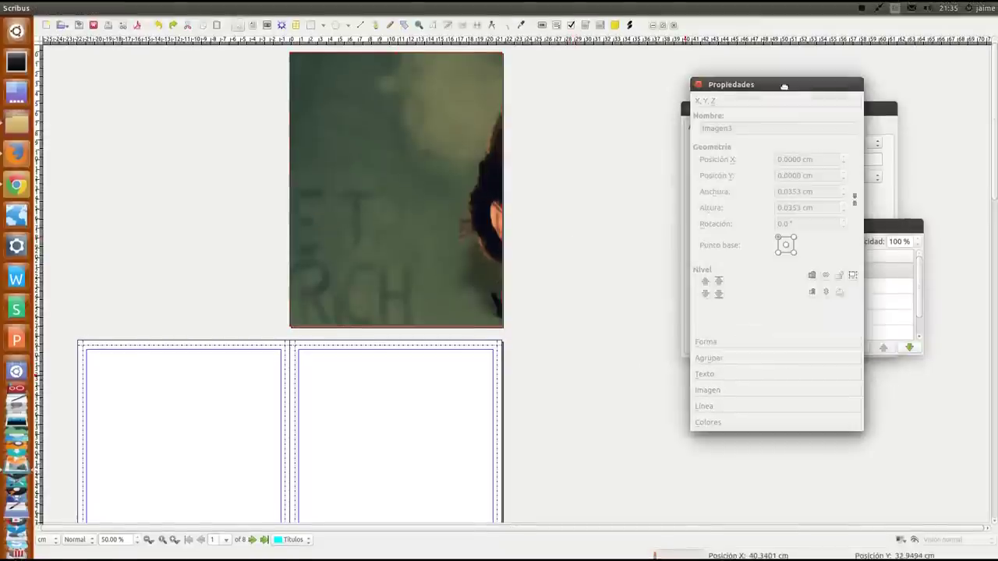
{"action": "left_click", "coordinate": [446, 271]}
{"action": "left_click", "coordinate": [728, 387]}
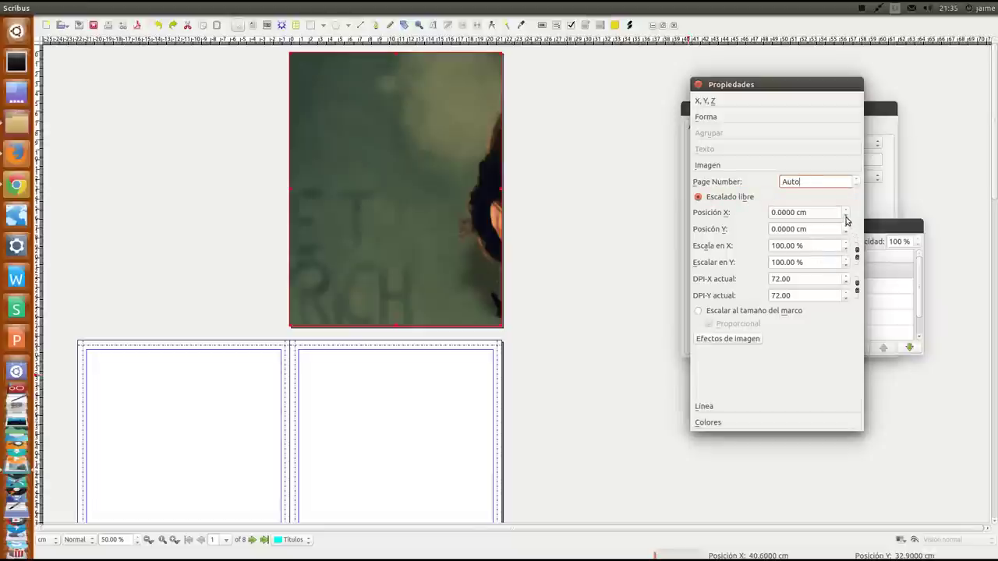
{"action": "left_click_drag", "start_coordinate": [847, 217], "coordinate": [847, 217]}
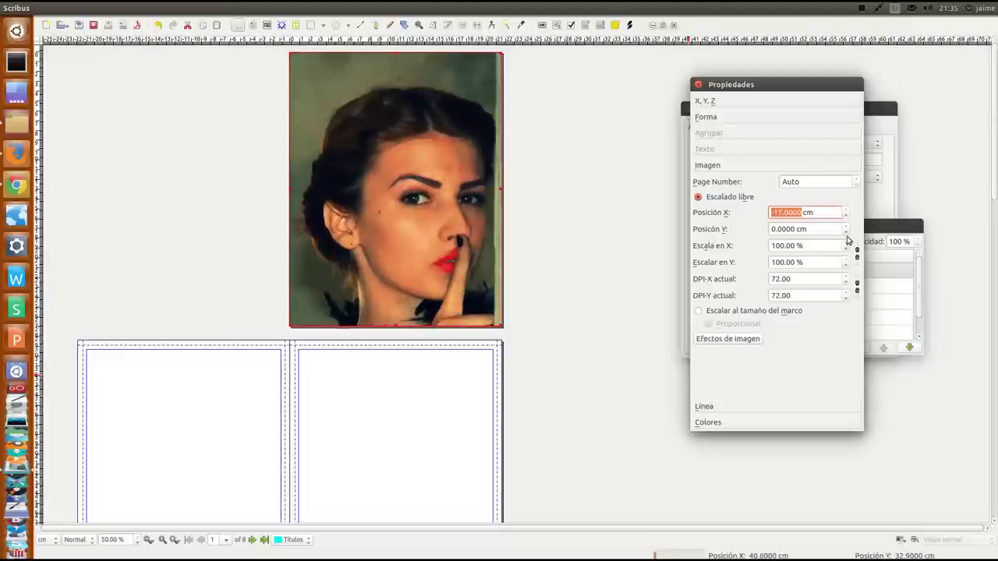
{"action": "left_click", "coordinate": [846, 231]}
{"action": "left_click_drag", "start_coordinate": [846, 232], "coordinate": [846, 234]}
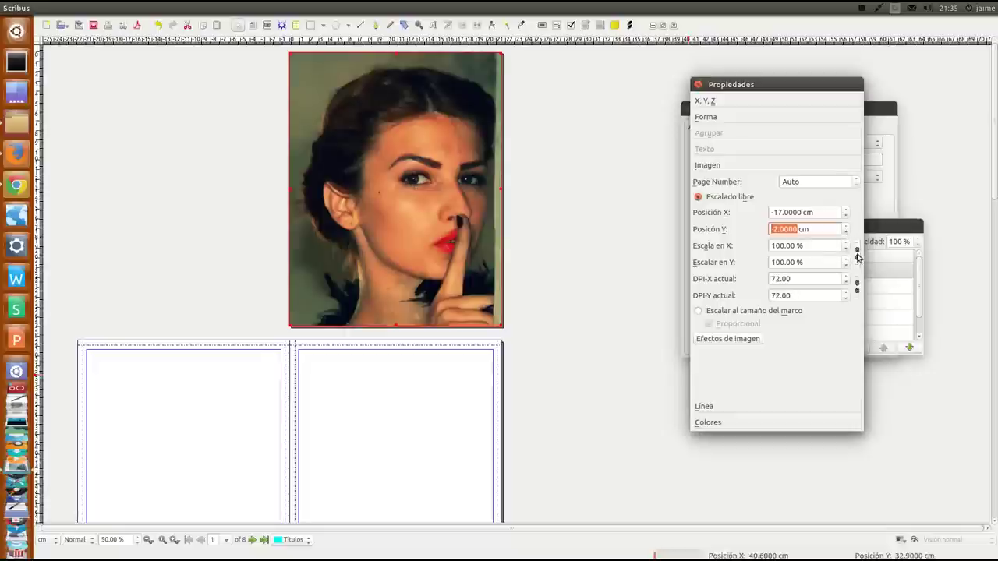
- Link the cover image's horizontal and vertical scales and reduce both to 89%
{"action": "left_click", "coordinate": [857, 254]}
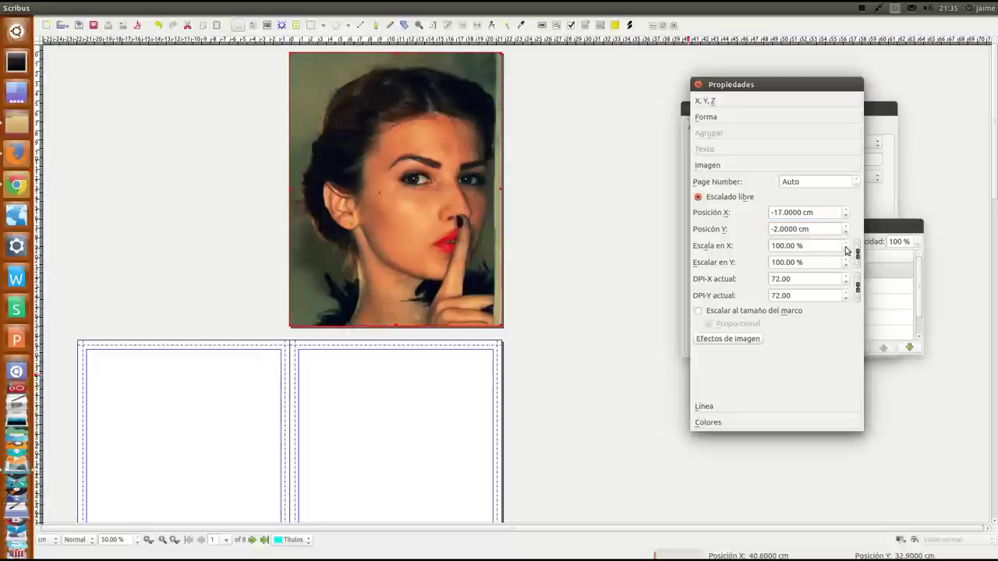
{"action": "left_click", "coordinate": [845, 249]}
{"action": "left_click", "coordinate": [846, 249]}
{"action": "left_click", "coordinate": [846, 249]}
{"action": "left_click", "coordinate": [846, 248]}
{"action": "left_click", "coordinate": [846, 248]}
{"action": "left_click", "coordinate": [846, 248]}
{"action": "left_click", "coordinate": [846, 250]}
{"action": "left_click", "coordinate": [846, 250]}
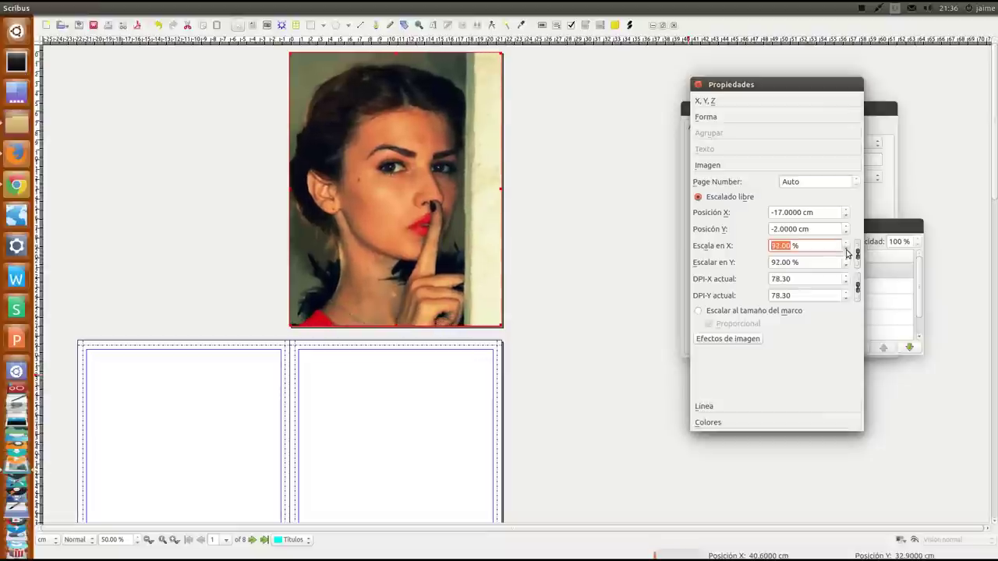
{"action": "left_click", "coordinate": [846, 249]}
{"action": "left_click", "coordinate": [846, 248]}
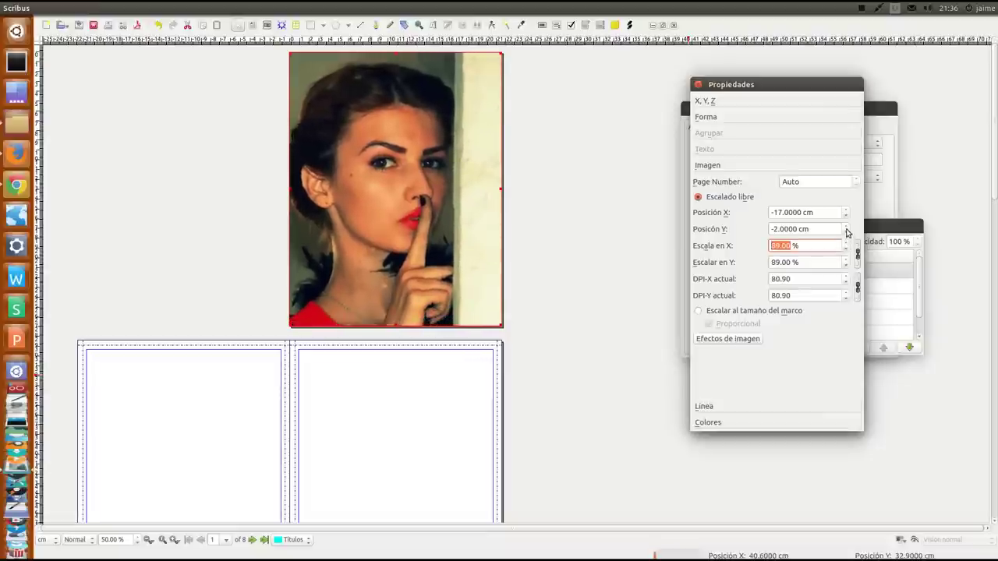
- Set the cover image's X offset to -18 cm, keeping its Y offset at -2 cm
{"action": "left_click", "coordinate": [846, 232]}
{"action": "left_click", "coordinate": [846, 225]}
{"action": "left_click", "coordinate": [846, 216]}
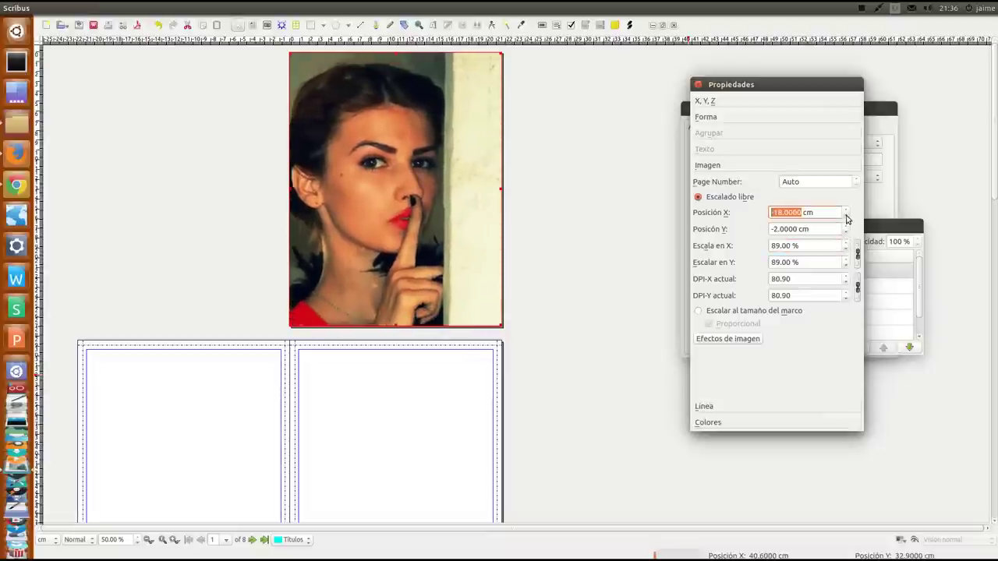
- Set the cover image's X offset inside its frame to -14 cm
{"action": "left_click", "coordinate": [846, 209]}
{"action": "left_click", "coordinate": [846, 209]}
{"action": "left_click", "coordinate": [846, 209]}
{"action": "left_click", "coordinate": [846, 209]}
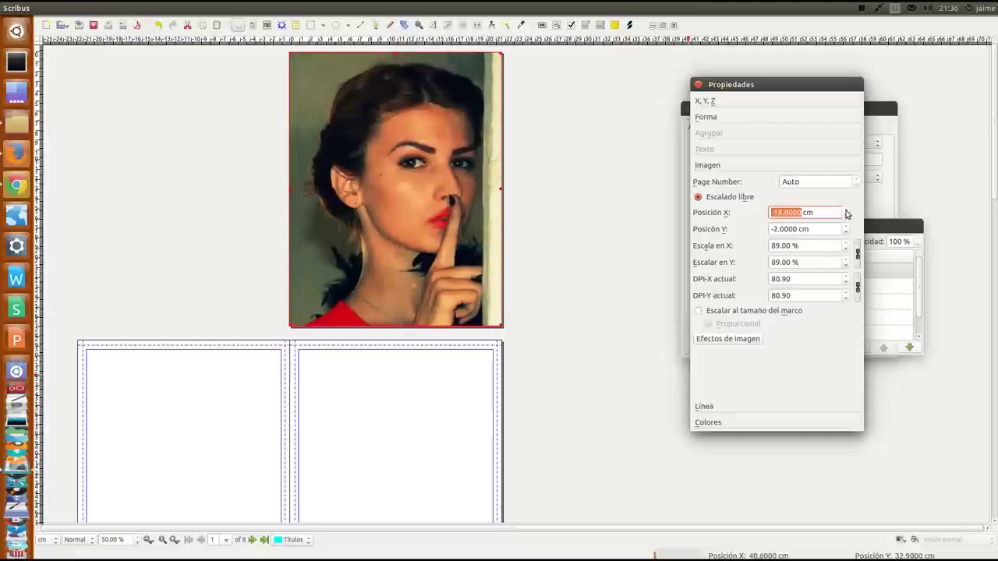
{"action": "left_click", "coordinate": [846, 210]}
{"action": "left_click", "coordinate": [846, 210]}
{"action": "left_click", "coordinate": [846, 210]}
{"action": "left_click", "coordinate": [846, 218]}
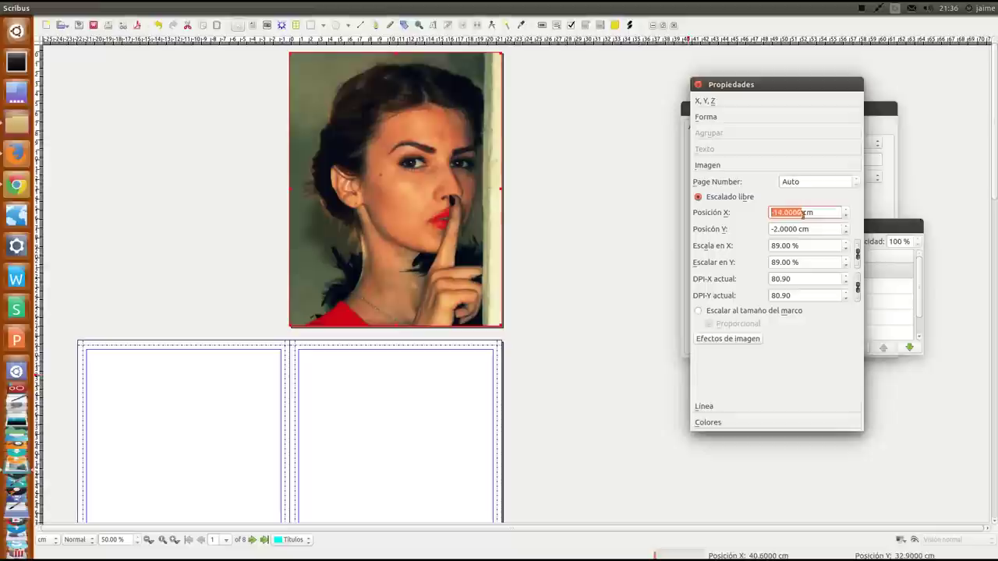
{"action": "left_click", "coordinate": [574, 179]}
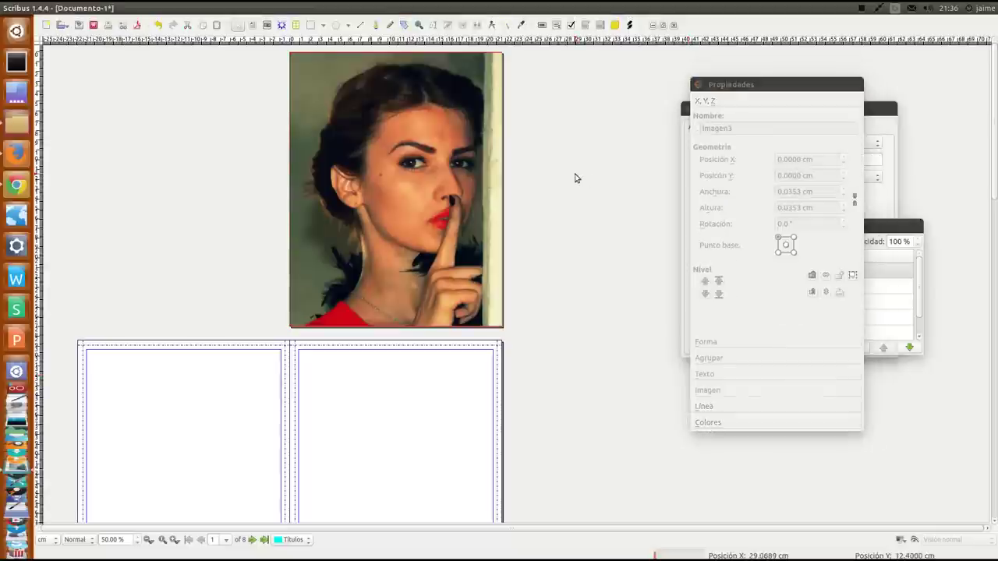
- Fit the cover image frame to the page by aligning its sides relative to Página with Resizing (Preserve Opposite Side)
{"action": "left_click", "coordinate": [498, 193]}
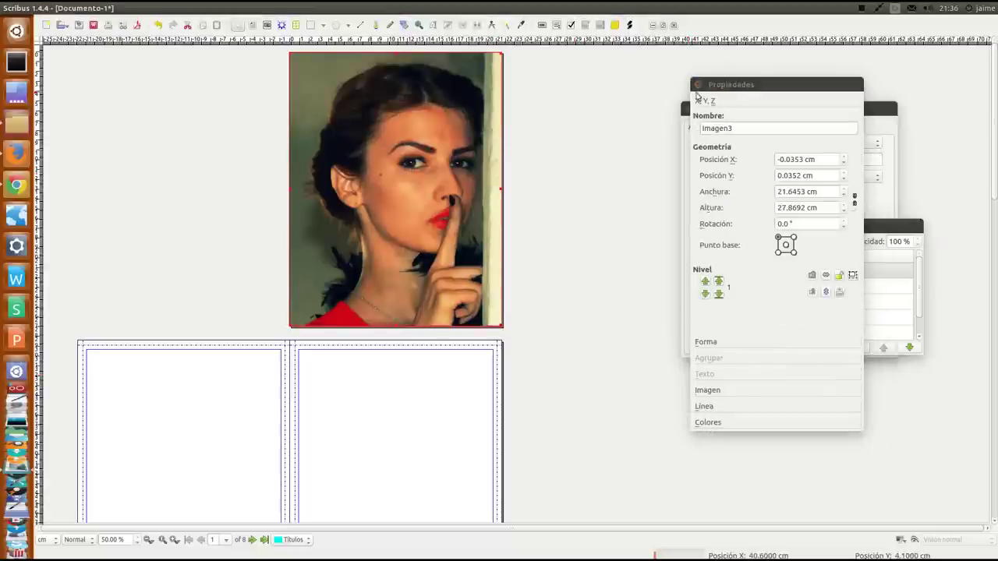
{"action": "left_click", "coordinate": [751, 87]}
{"action": "left_click_drag", "start_coordinate": [751, 87], "coordinate": [702, 185]}
{"action": "left_click", "coordinate": [739, 101]}
{"action": "left_click_drag", "start_coordinate": [739, 101], "coordinate": [696, 88]}
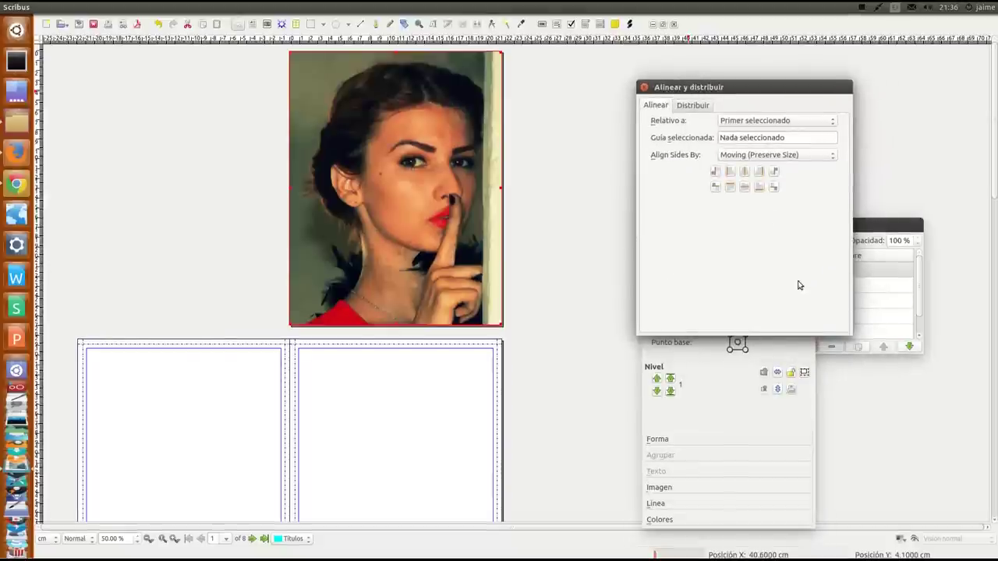
{"action": "left_click", "coordinate": [768, 122]}
{"action": "left_click", "coordinate": [748, 143]}
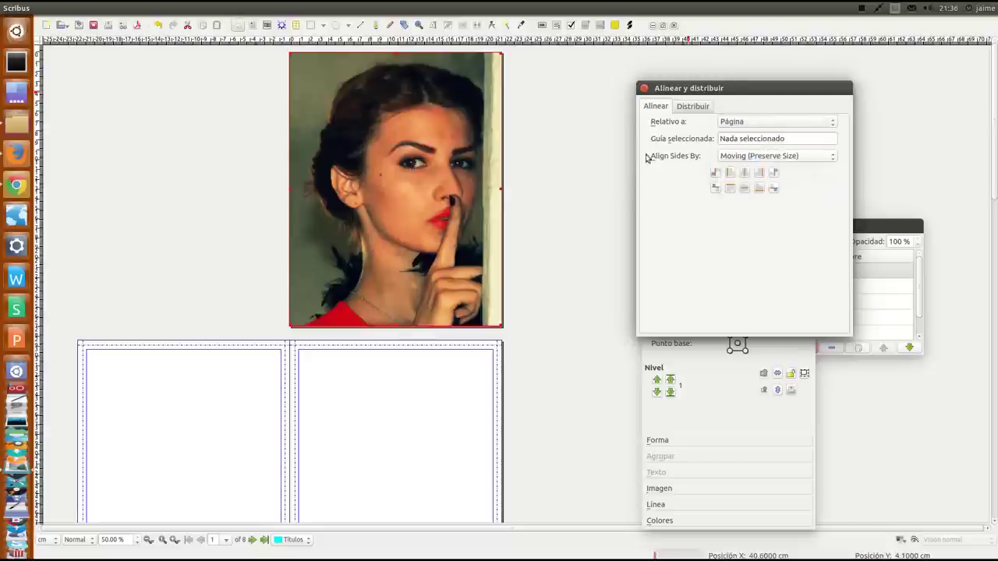
{"action": "left_click", "coordinate": [723, 159]}
{"action": "left_click", "coordinate": [723, 159]}
{"action": "left_click", "coordinate": [723, 159]}
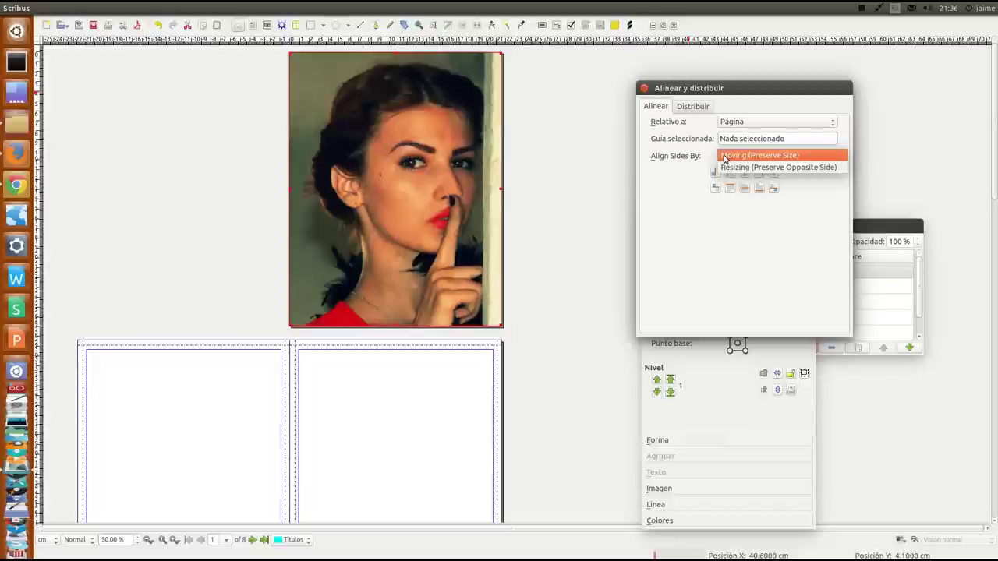
{"action": "left_click", "coordinate": [726, 168]}
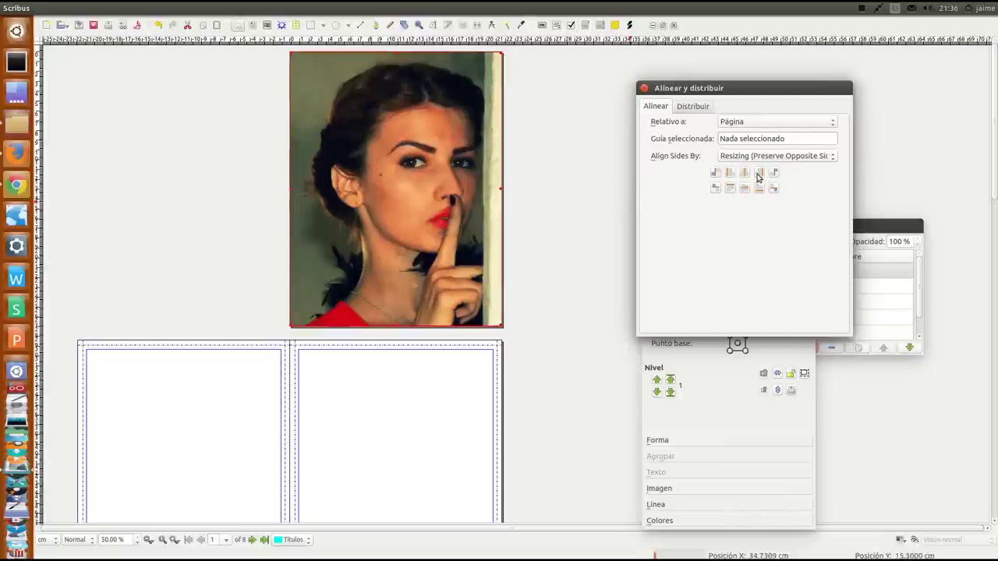
{"action": "left_click", "coordinate": [546, 354]}
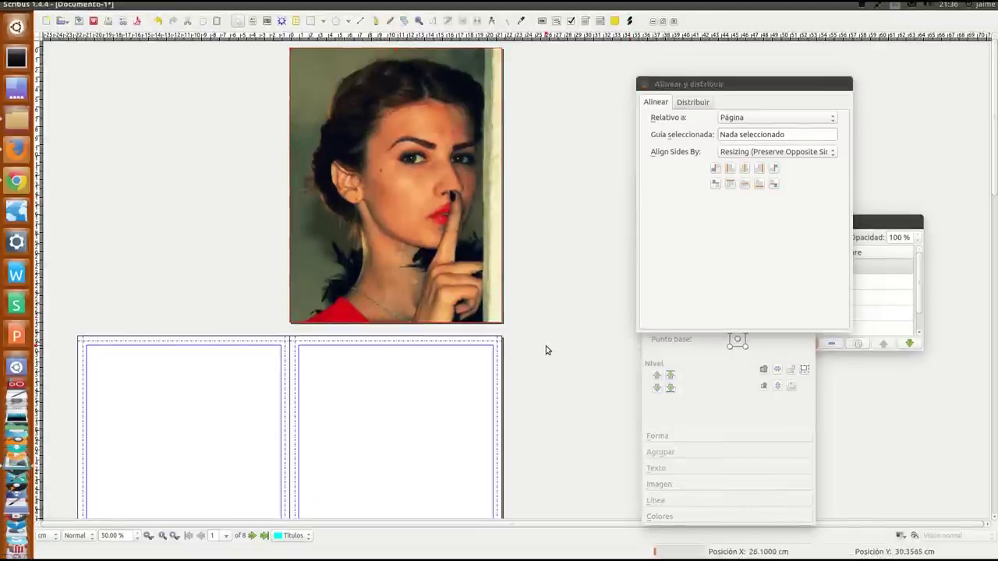
- Give the cover image frame a Red outline with a line width of 5
{"action": "left_click", "coordinate": [501, 278]}
{"action": "left_click", "coordinate": [668, 519]}
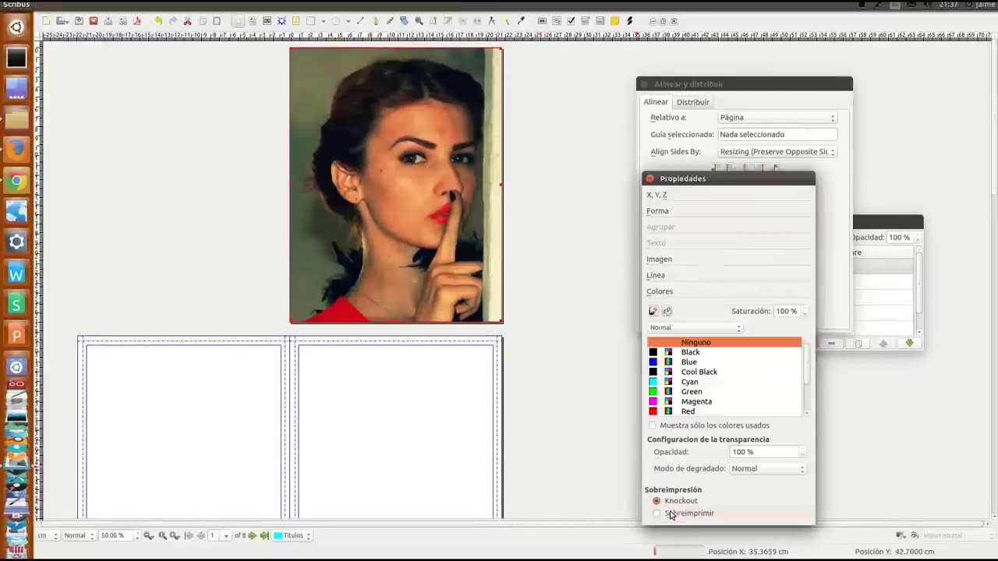
{"action": "left_click", "coordinate": [653, 312]}
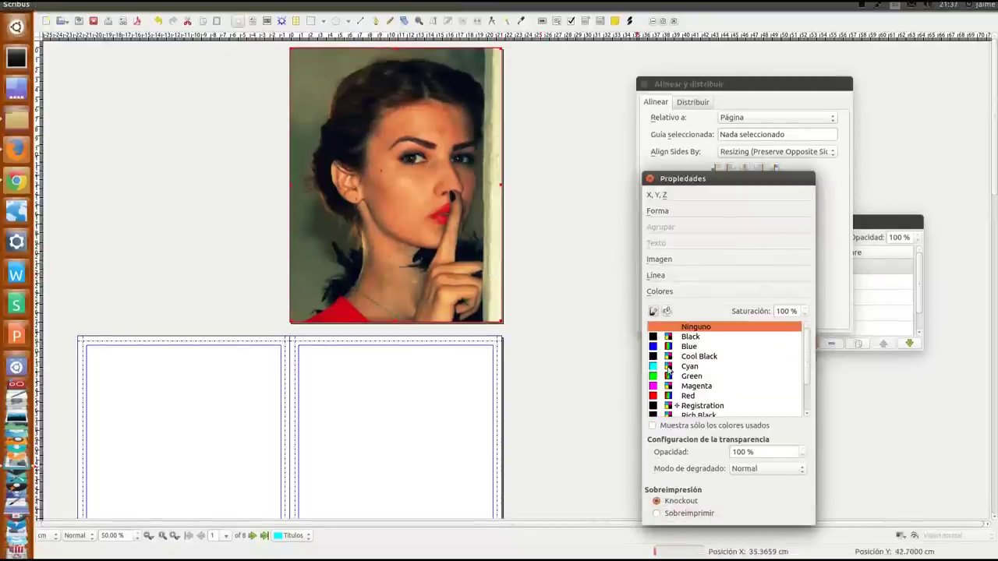
{"action": "left_click", "coordinate": [688, 396]}
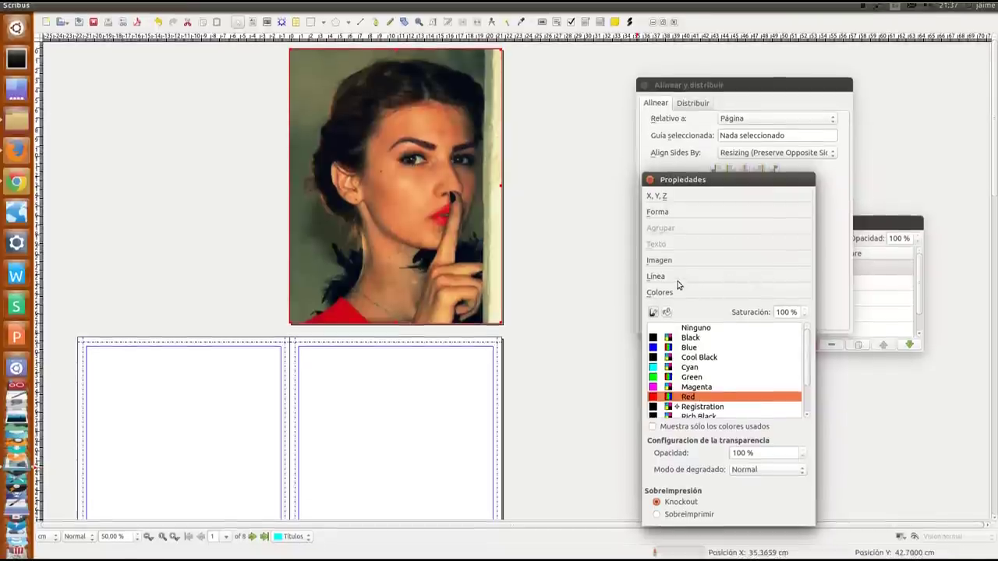
{"action": "left_click", "coordinate": [679, 280]}
{"action": "left_click_drag", "start_coordinate": [736, 351], "coordinate": [753, 351]}
{"action": "type", "text": "5"}
{"action": "key", "text": "Return"}
{"action": "left_click", "coordinate": [564, 234]}
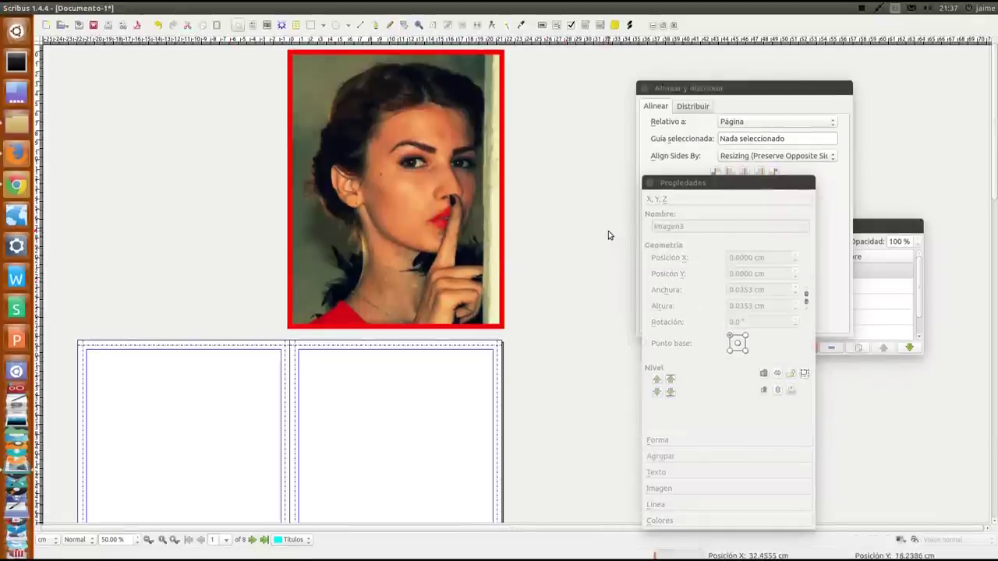
- Try a Desenfocar image effect with radius 3 on the cover image and undo it
{"action": "mouse_move", "coordinate": [148, 6]}
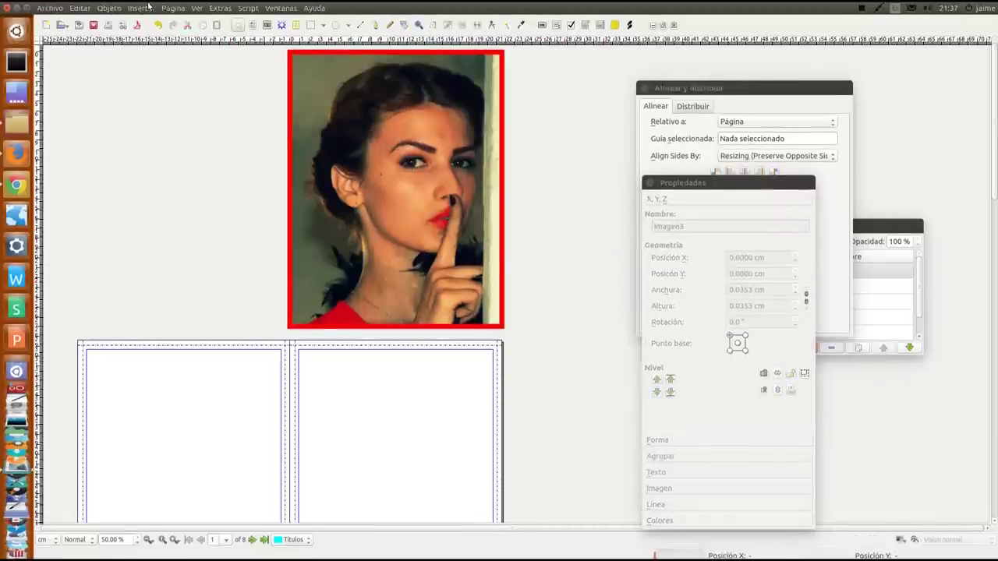
{"action": "left_click", "coordinate": [356, 171]}
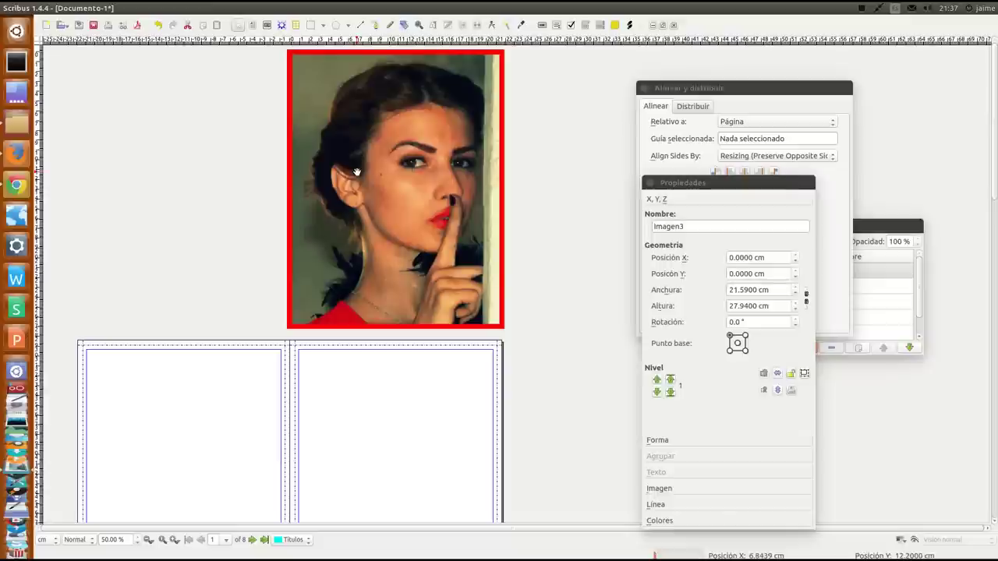
{"action": "right_click", "coordinate": [358, 173]}
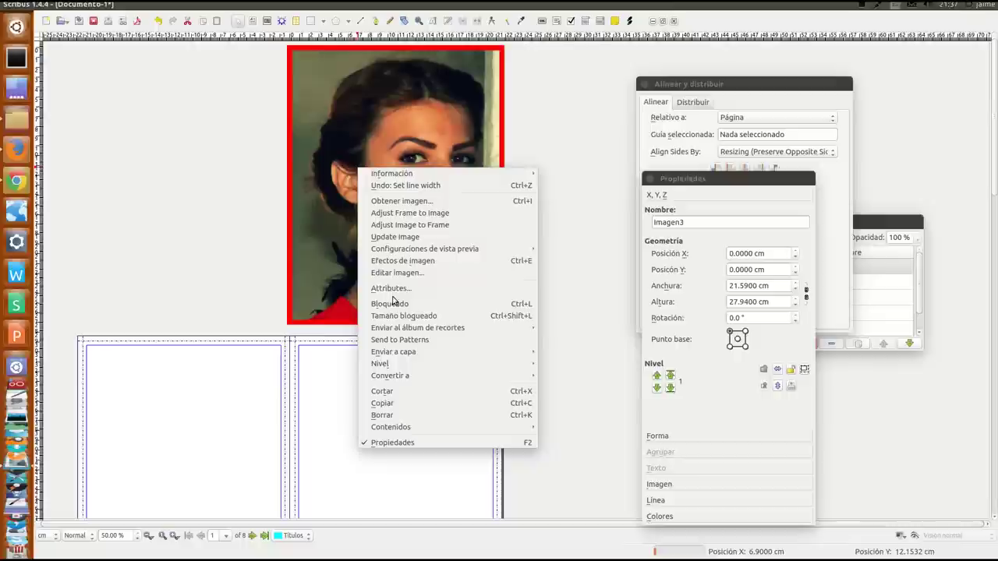
{"action": "left_click", "coordinate": [405, 260]}
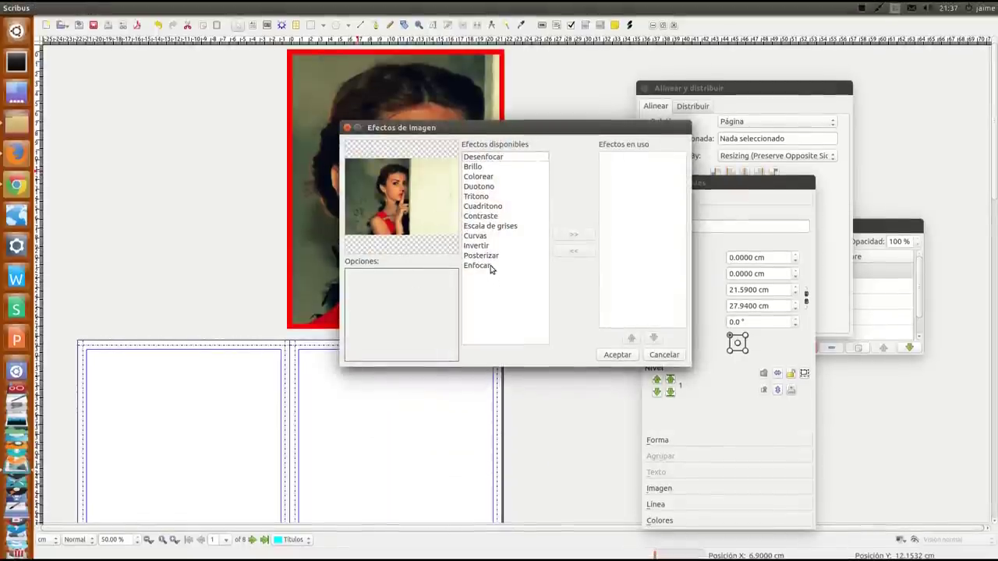
{"action": "left_click", "coordinate": [490, 159]}
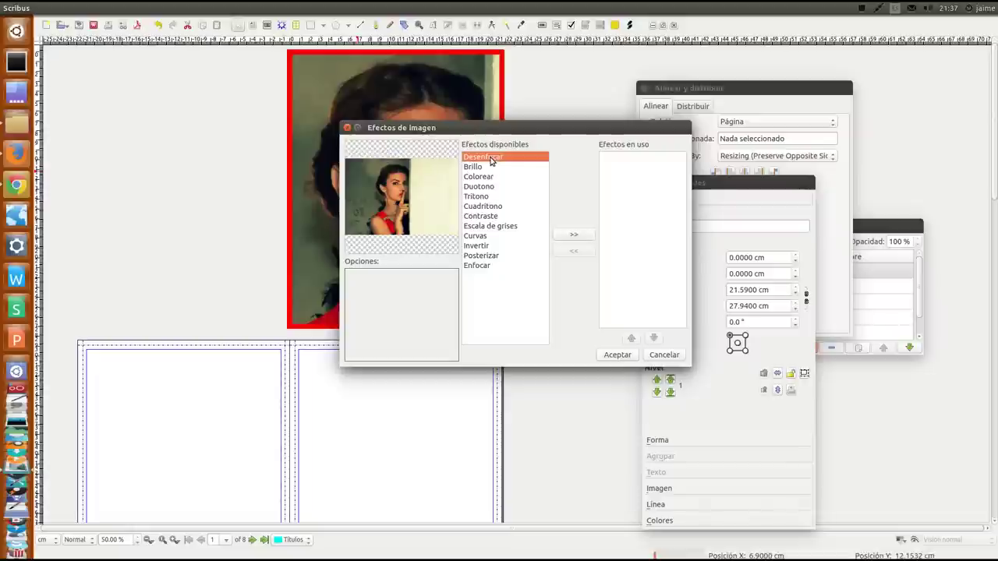
{"action": "left_click", "coordinate": [559, 235]}
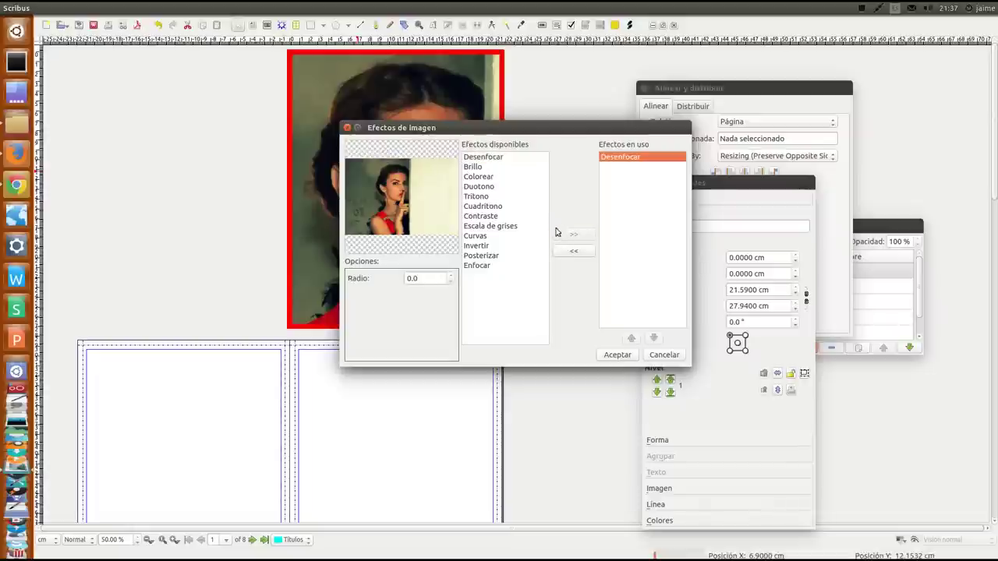
{"action": "left_click", "coordinate": [416, 279]}
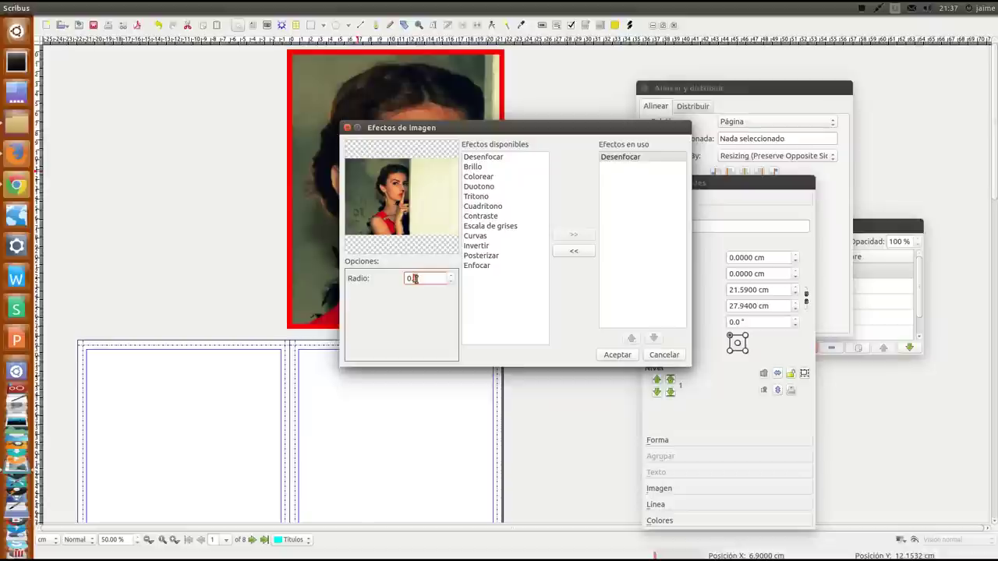
{"action": "left_click_drag", "start_coordinate": [415, 279], "coordinate": [400, 280]}
{"action": "type", "text": "3"}
{"action": "left_click", "coordinate": [646, 296]}
{"action": "left_click", "coordinate": [633, 350]}
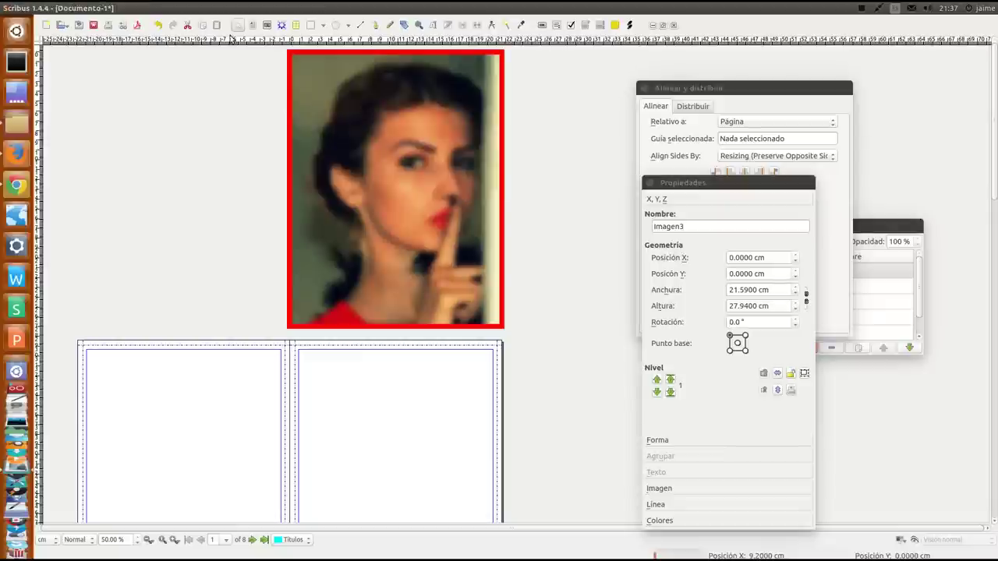
{"action": "key", "text": "ctrl+z"}
- Apply the Desenfocar image effect to the cover image with a radius of 0.5
{"action": "right_click", "coordinate": [338, 135]}
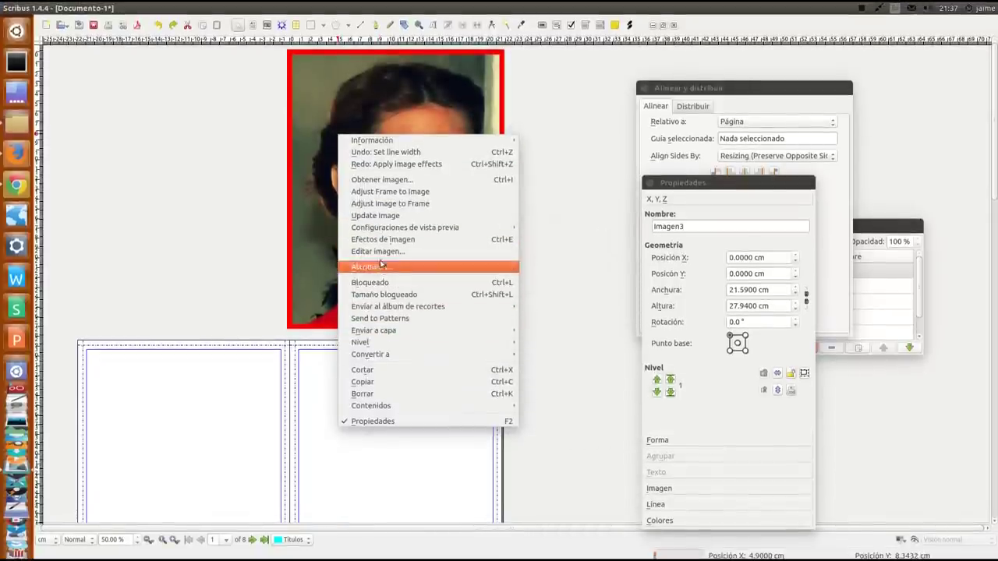
{"action": "left_click", "coordinate": [381, 241]}
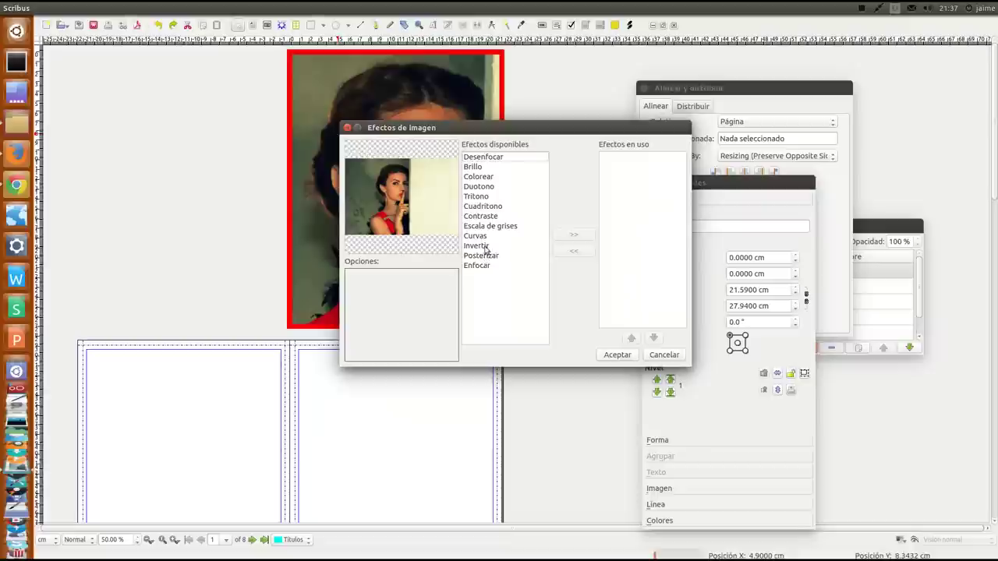
{"action": "left_click", "coordinate": [485, 156]}
{"action": "left_click", "coordinate": [573, 234]}
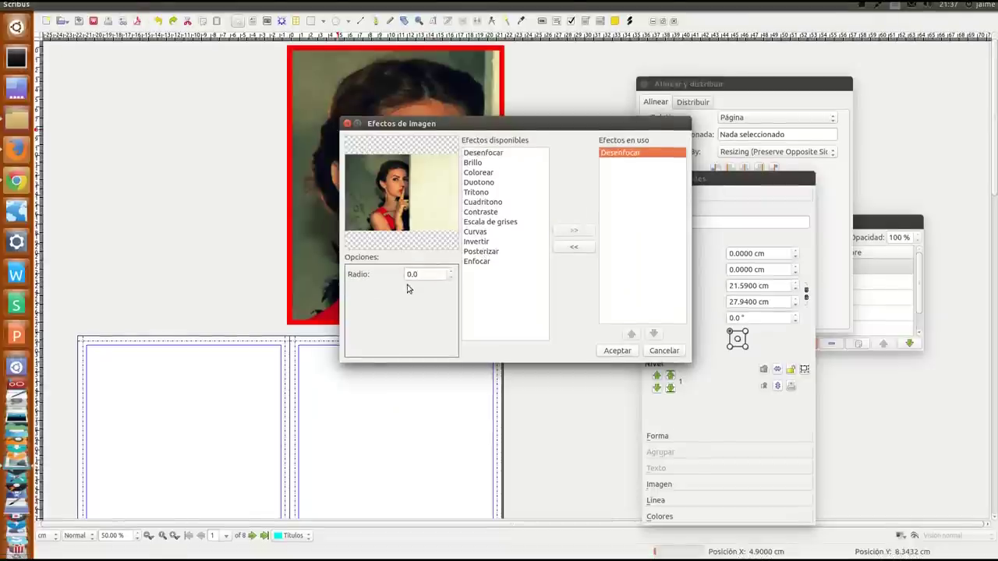
{"action": "left_click", "coordinate": [414, 279]}
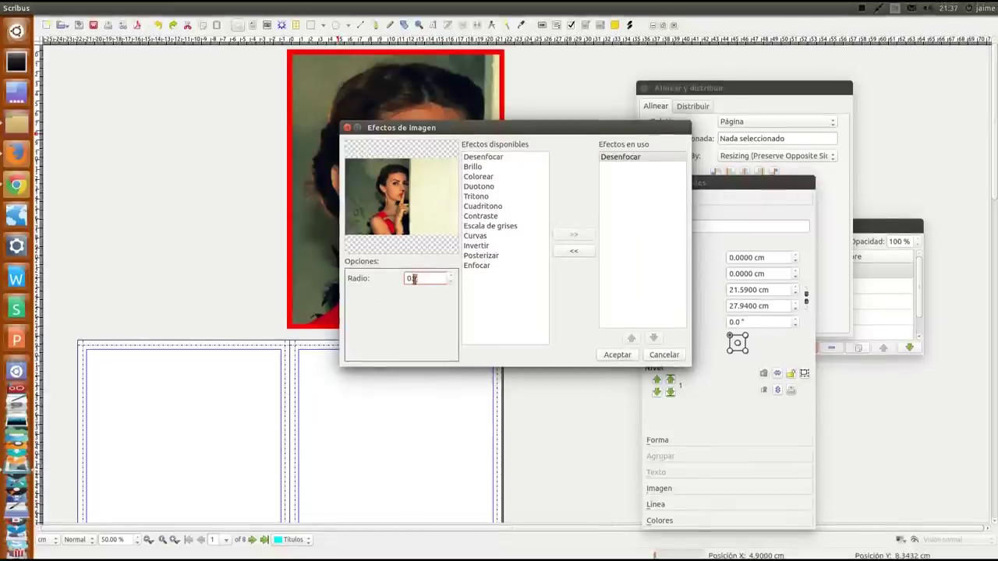
{"action": "type", "text": "5"}
{"action": "left_click", "coordinate": [622, 354]}
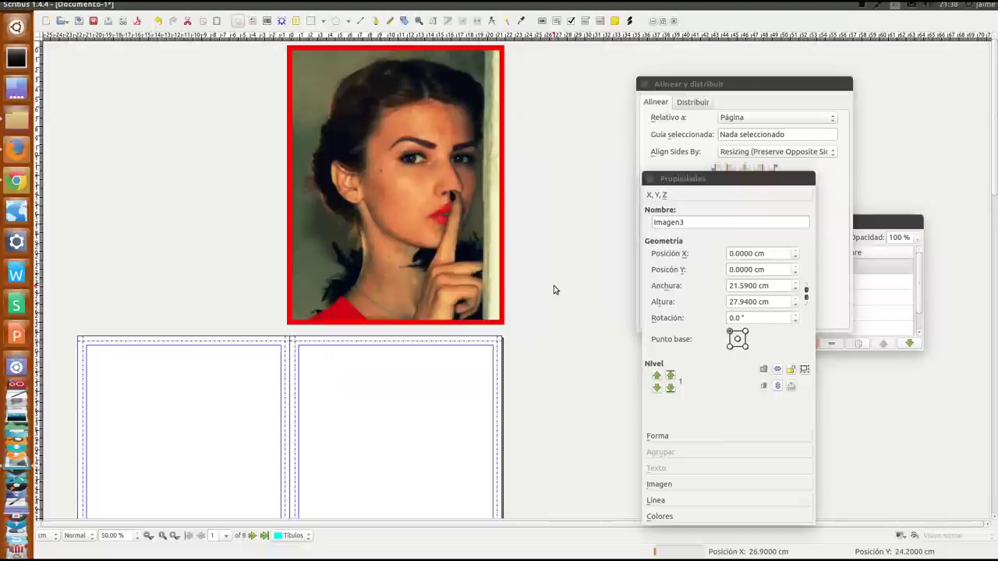
- Readjust the radius of the Desenfocar effect in use on the cover image
{"action": "key", "text": "ctrl+1"}
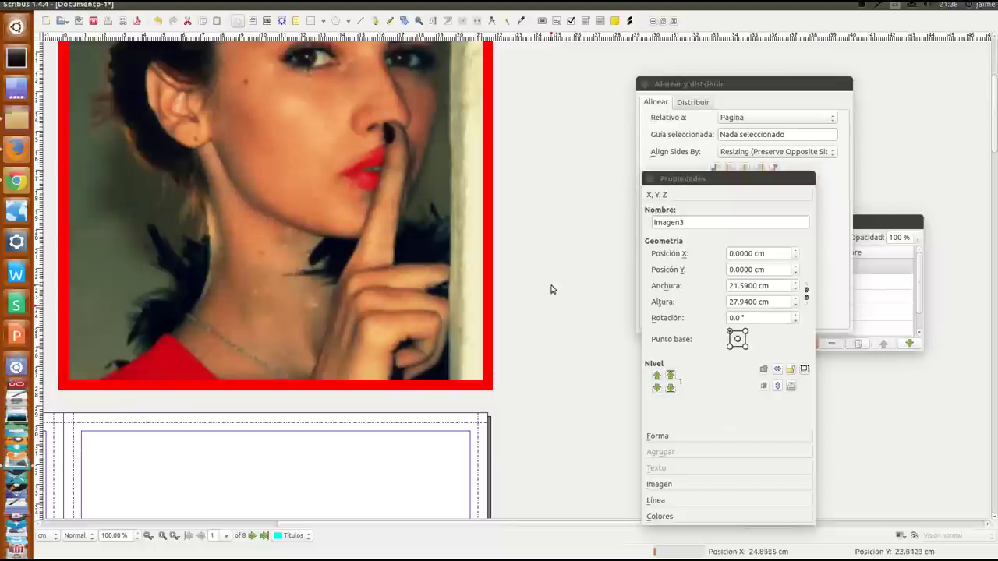
{"action": "scroll", "coordinate": [551, 289], "scroll_direction": "up", "scroll_amount": 2}
{"action": "scroll", "coordinate": [550, 289], "scroll_direction": "up", "scroll_amount": 1}
{"action": "scroll", "coordinate": [550, 289], "scroll_direction": "down", "scroll_amount": 1}
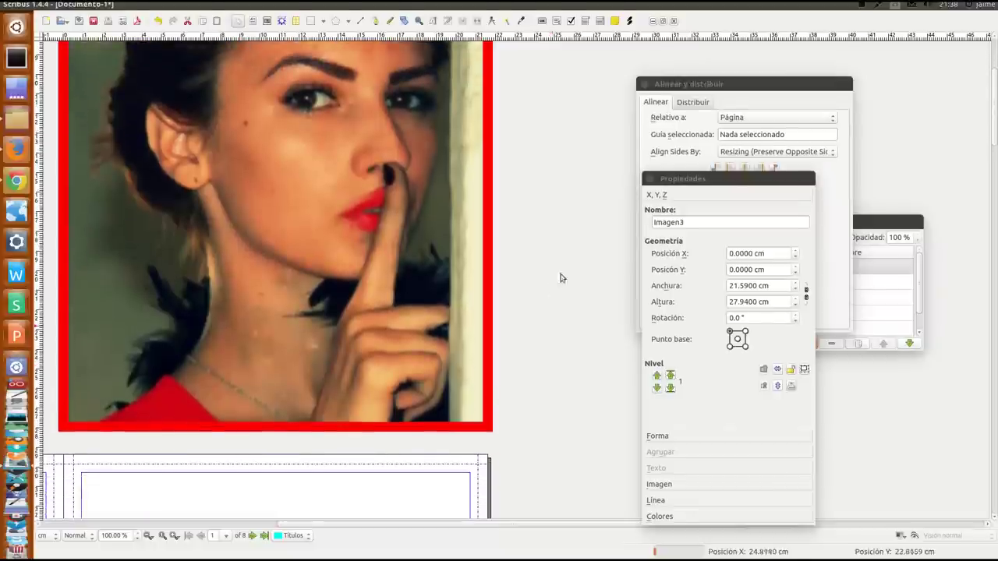
{"action": "scroll", "coordinate": [550, 289], "scroll_direction": "up", "scroll_amount": 4}
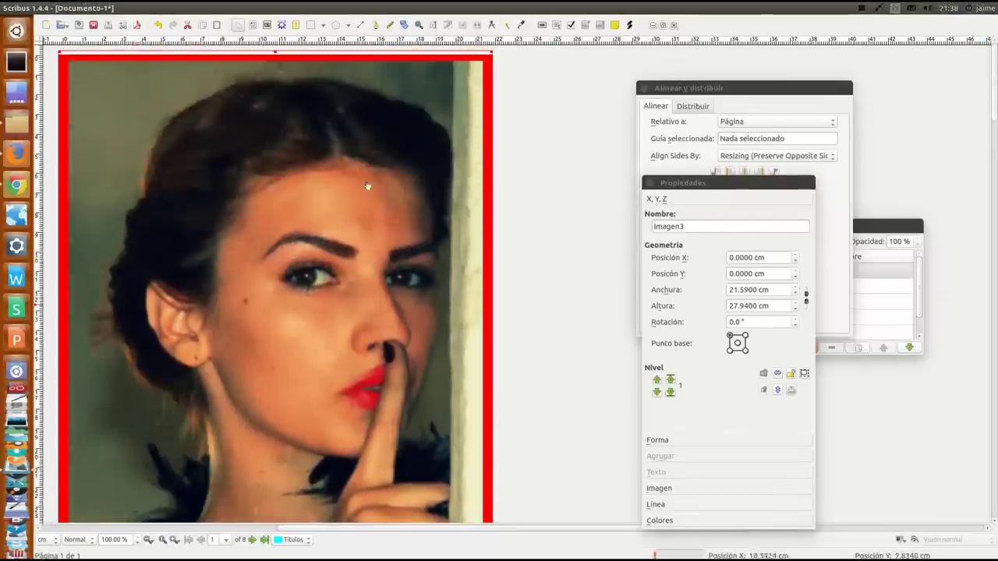
{"action": "right_click", "coordinate": [277, 142]}
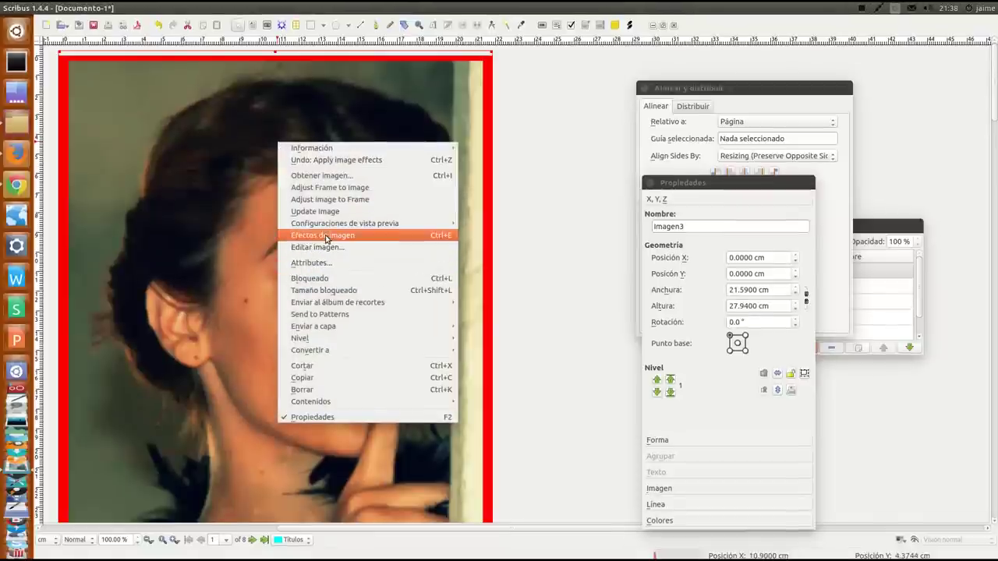
{"action": "left_click", "coordinate": [327, 237]}
{"action": "left_click", "coordinate": [620, 157]}
{"action": "left_click", "coordinate": [414, 279]}
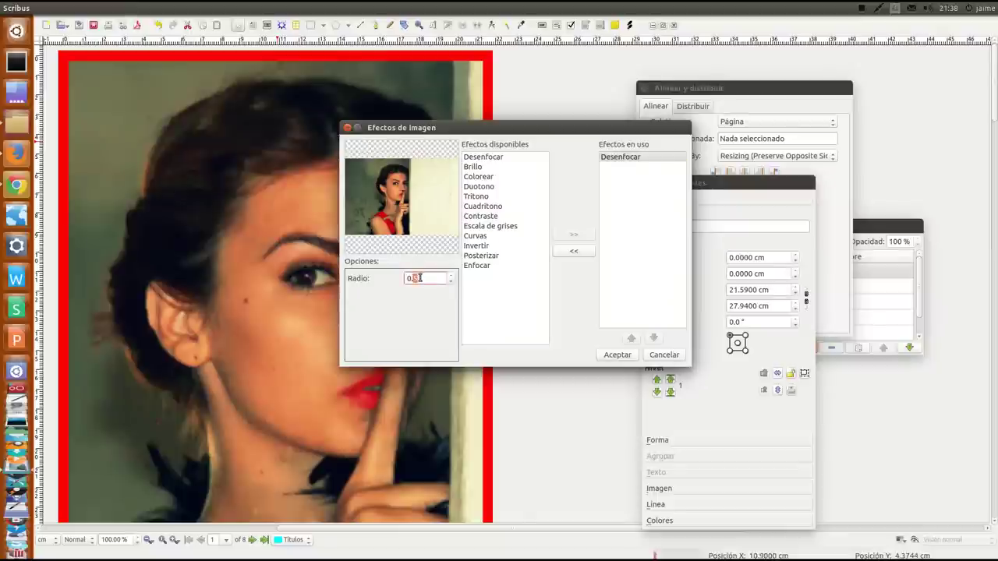
{"action": "left_click", "coordinate": [616, 354]}
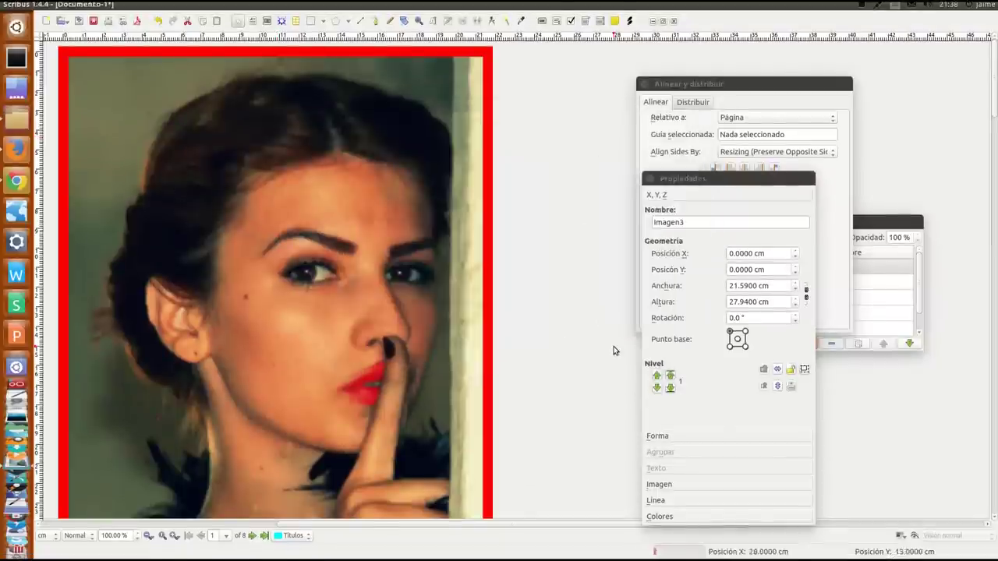
- Bring the Capas palette in front of the other palettes so that its layer list is uncovered
{"action": "key", "text": "ctrl+minus"}
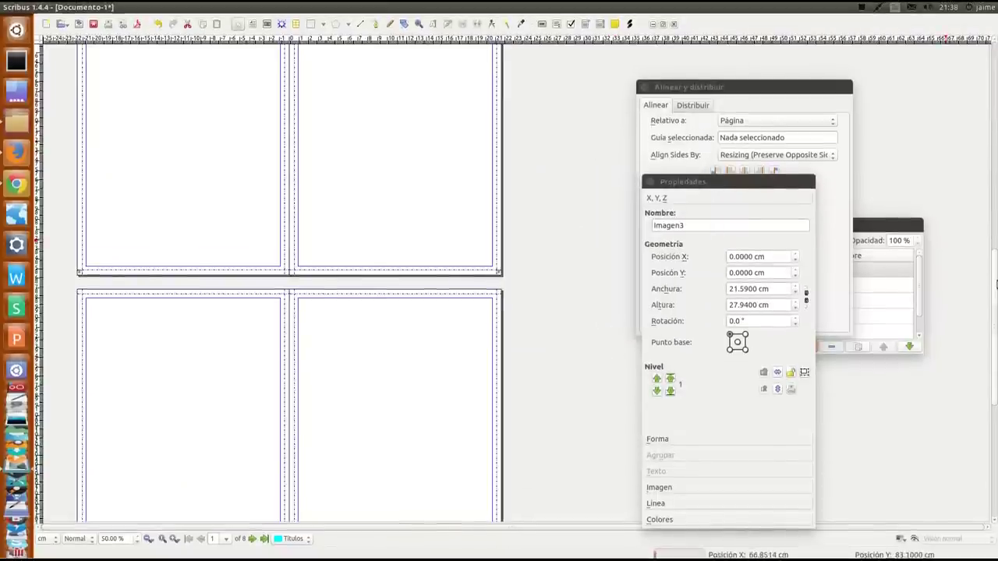
{"action": "left_click_drag", "start_coordinate": [867, 225], "coordinate": [848, 81]}
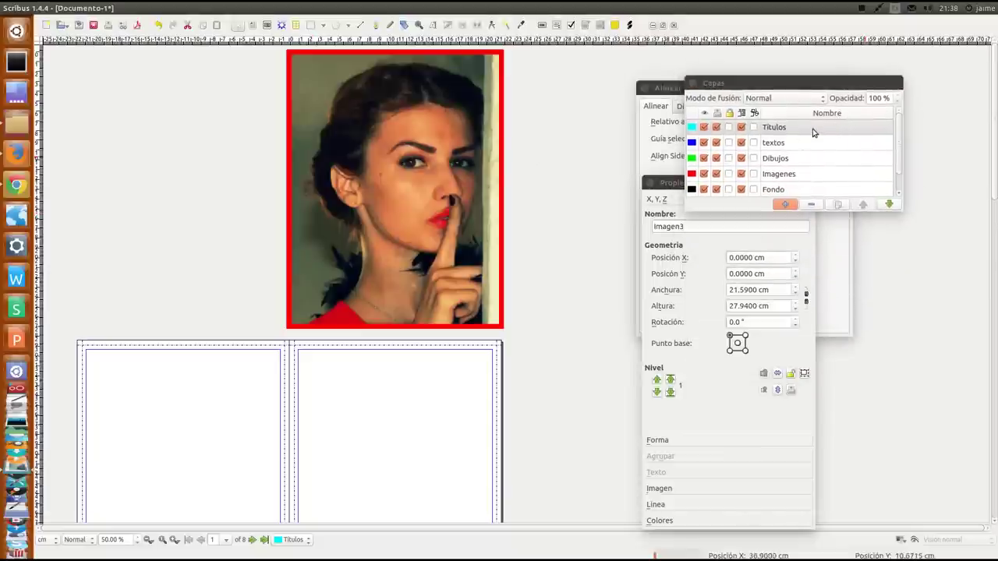
{"action": "right_click", "coordinate": [453, 169]}
{"action": "left_click", "coordinate": [394, 160]}
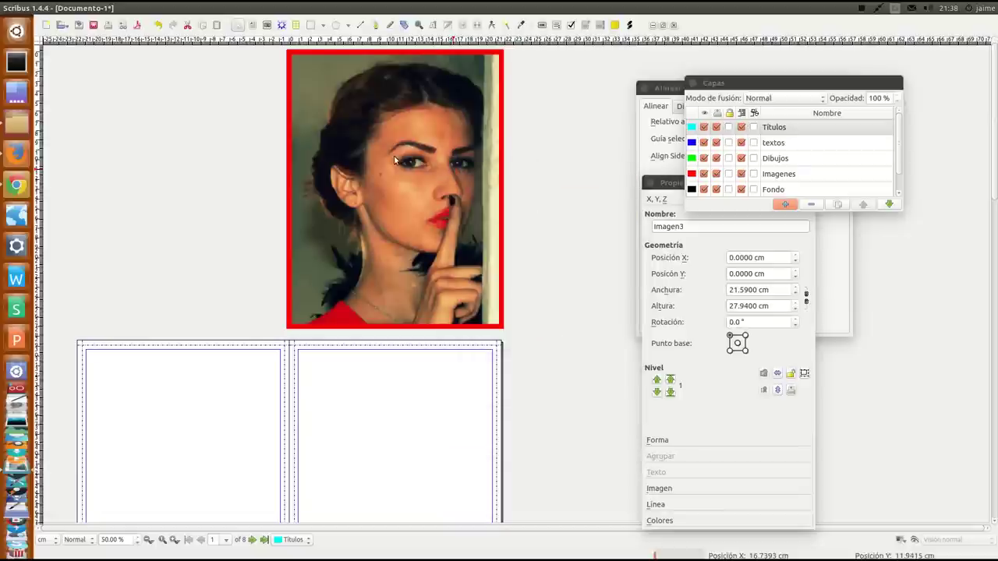
- Send the cover image to the Imagenes layer and make that layer active
{"action": "right_click", "coordinate": [395, 160]}
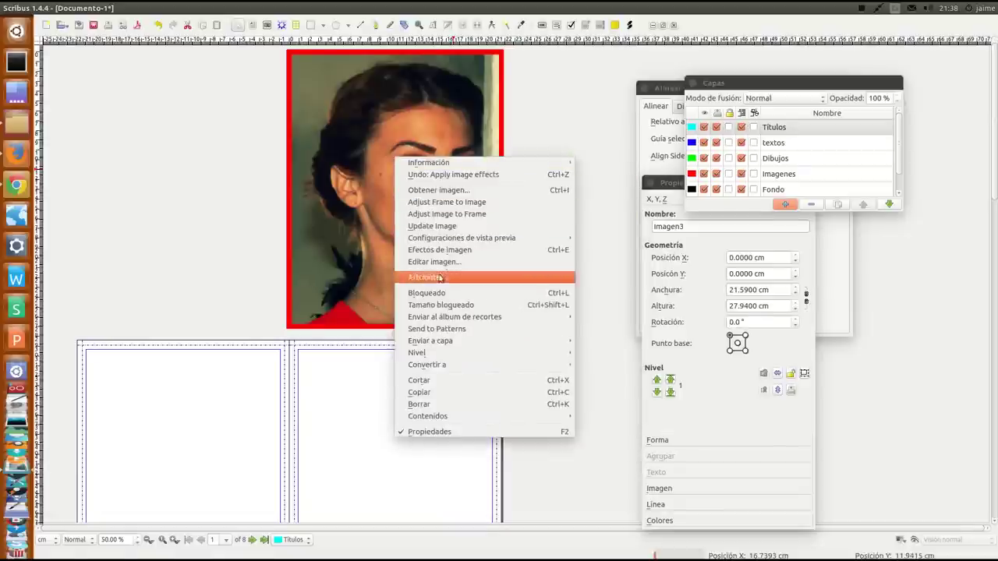
{"action": "mouse_move", "coordinate": [545, 336]}
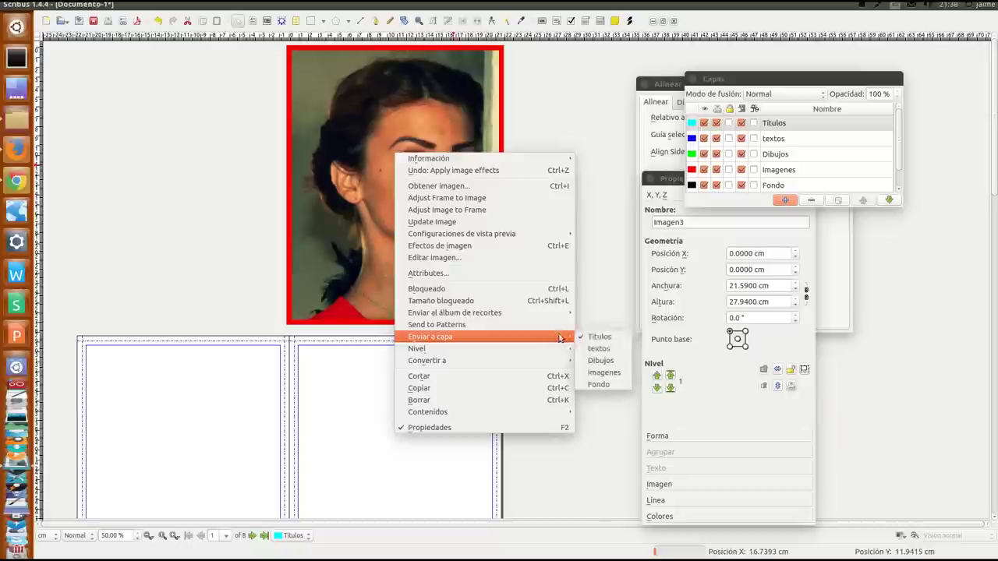
{"action": "left_click", "coordinate": [598, 374]}
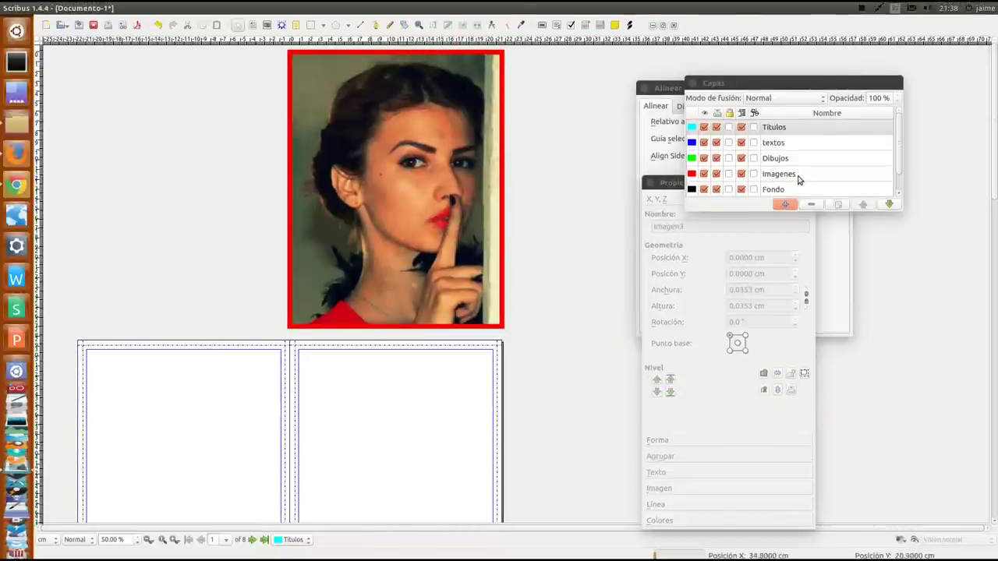
{"action": "left_click", "coordinate": [798, 178]}
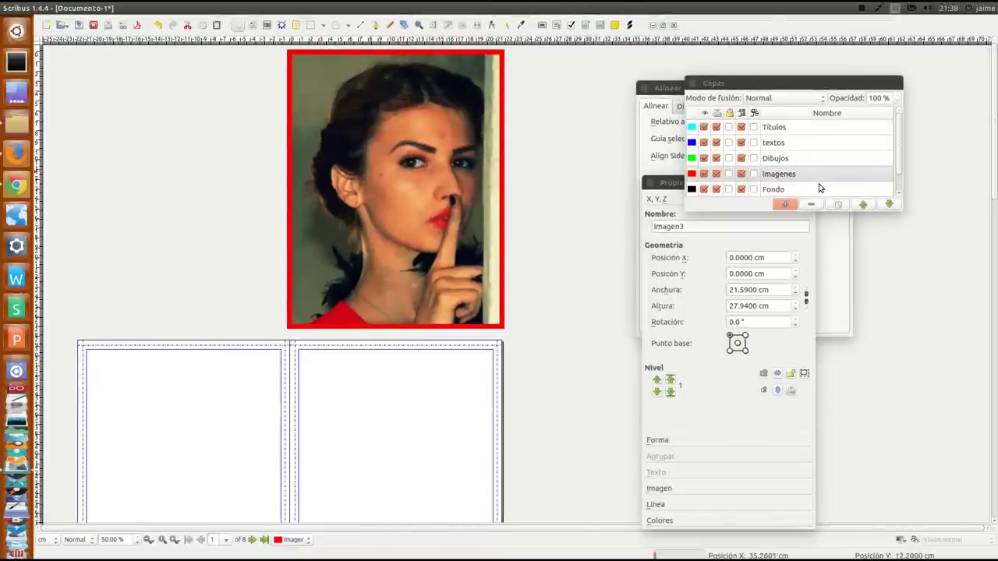
{"action": "left_click", "coordinate": [893, 173]}
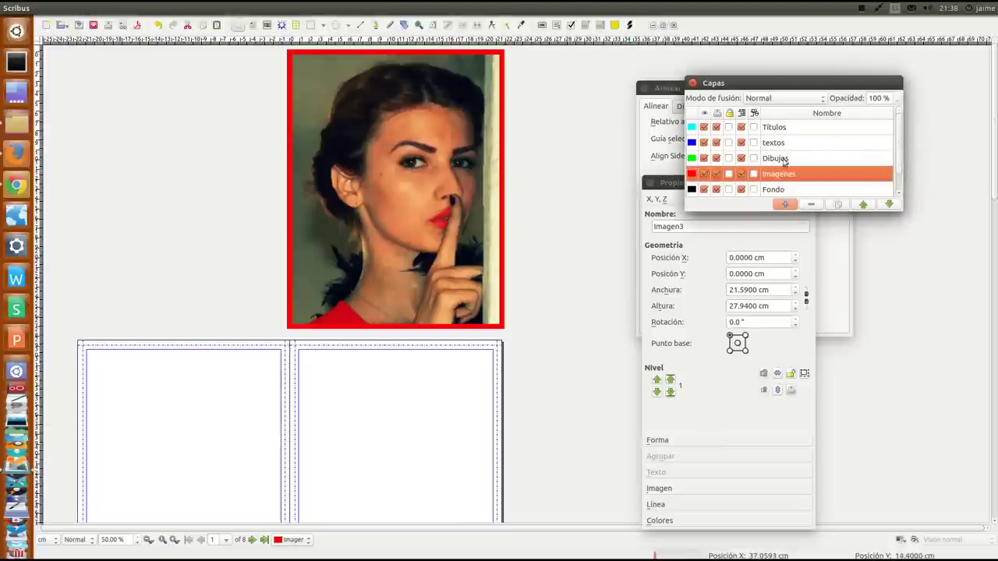
- Make the Títulos layer active and turn on the layer indicators (Mostrar indicadores de capa)
{"action": "left_click", "coordinate": [787, 131]}
{"action": "left_click", "coordinate": [223, 83]}
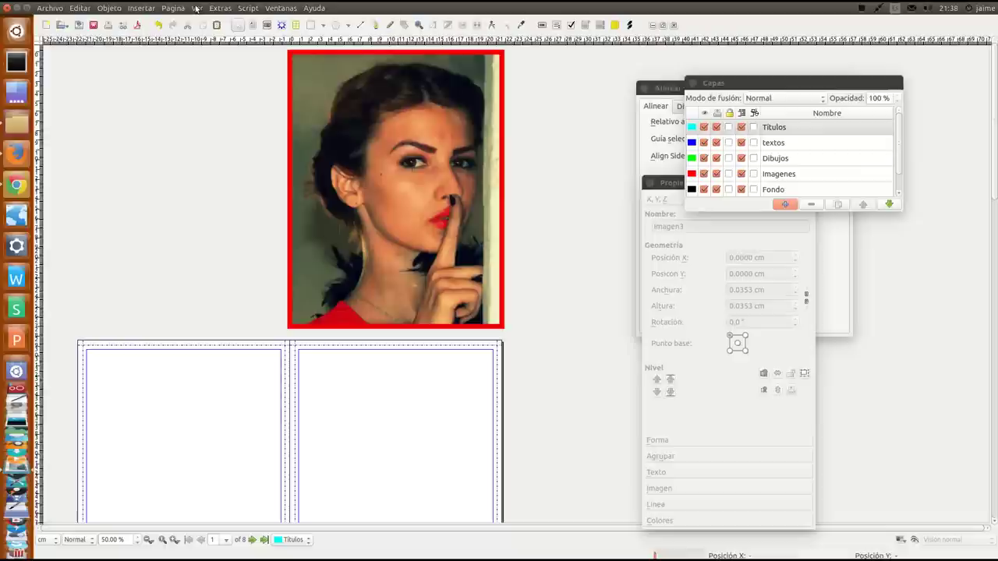
{"action": "left_click", "coordinate": [196, 9]}
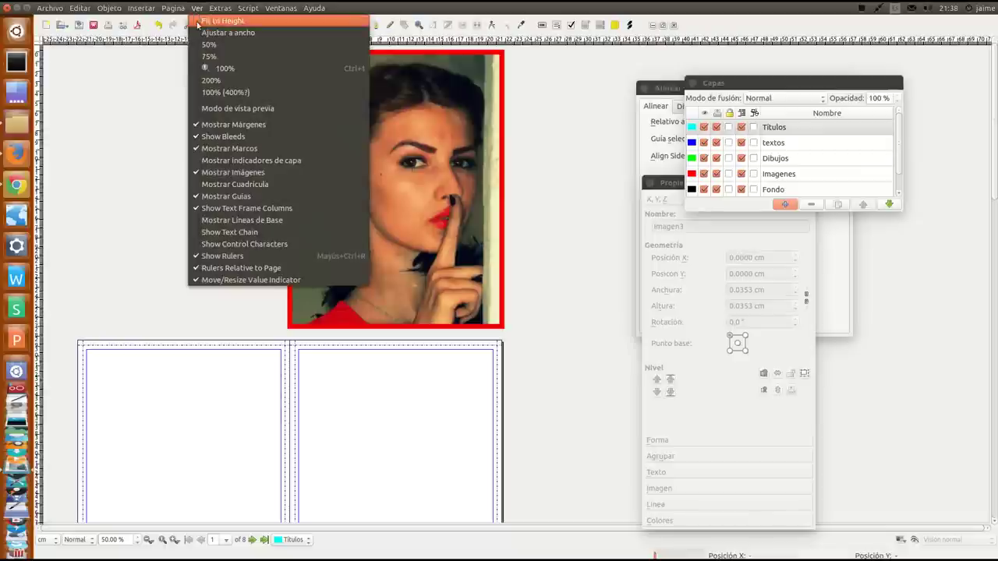
{"action": "left_click", "coordinate": [222, 161]}
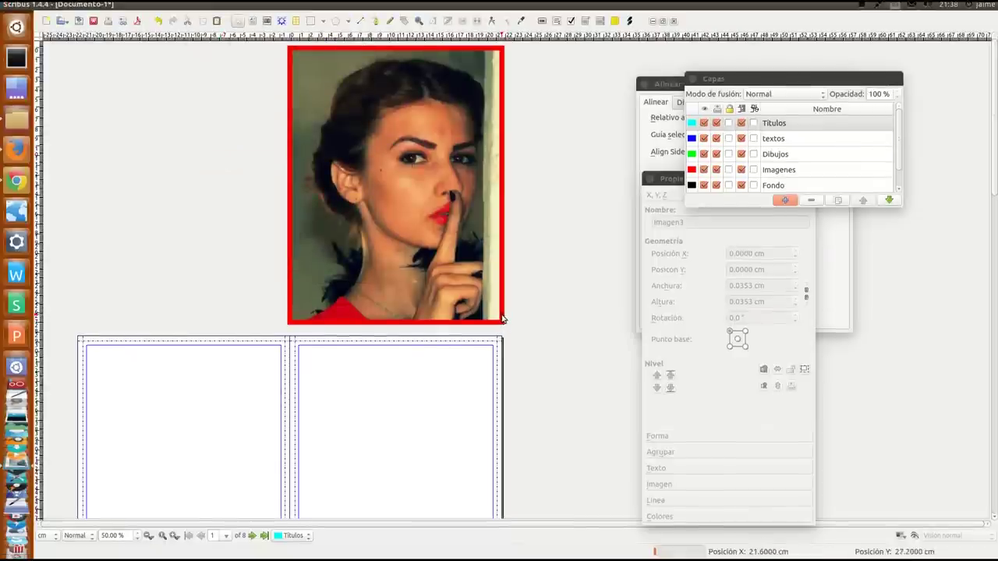
- Draw a text frame about 20 cm wide and 6 cm high across the upper part of the cover on the Títulos layer
{"action": "key", "text": "ctrl+1"}
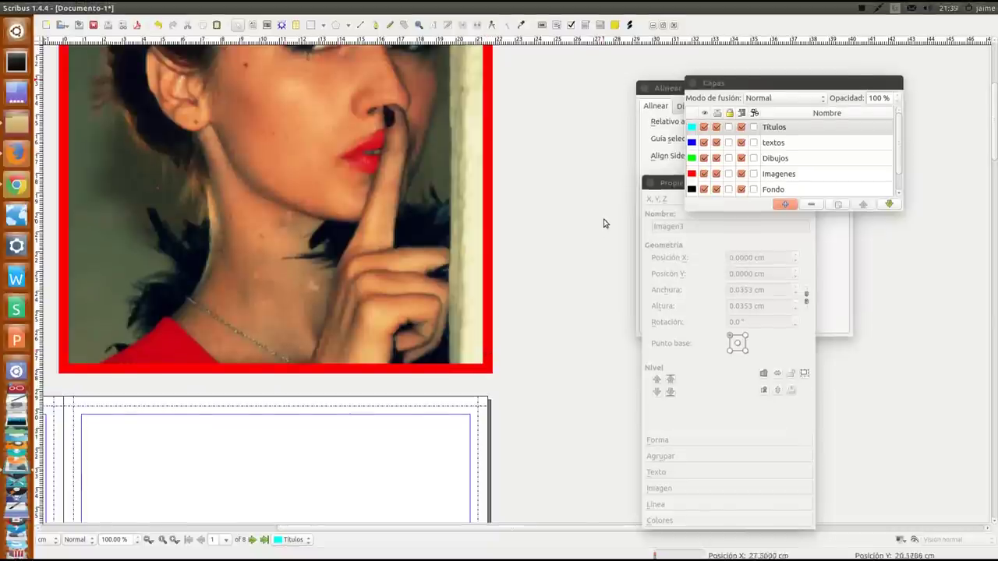
{"action": "left_click", "coordinate": [784, 174]}
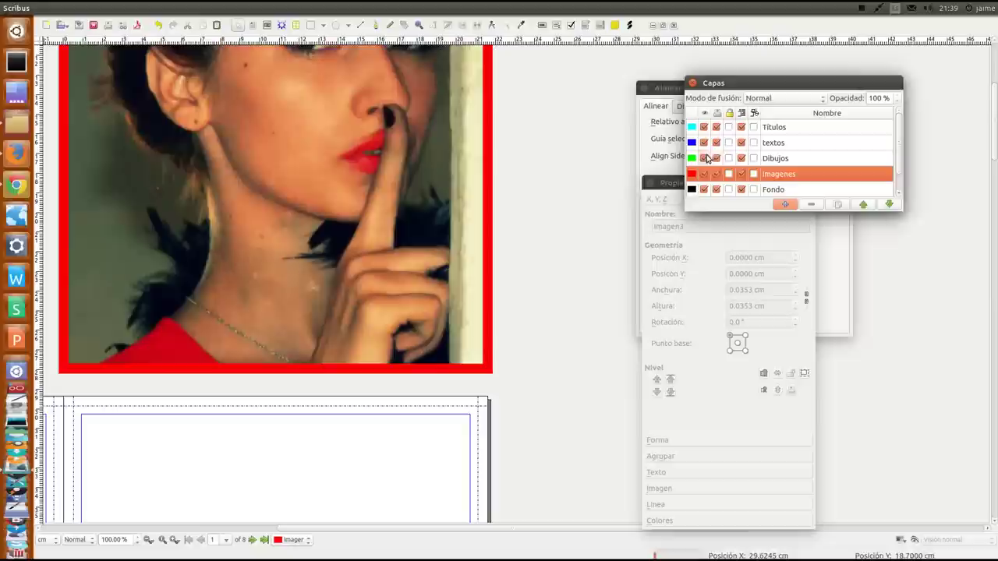
{"action": "left_click", "coordinate": [797, 127]}
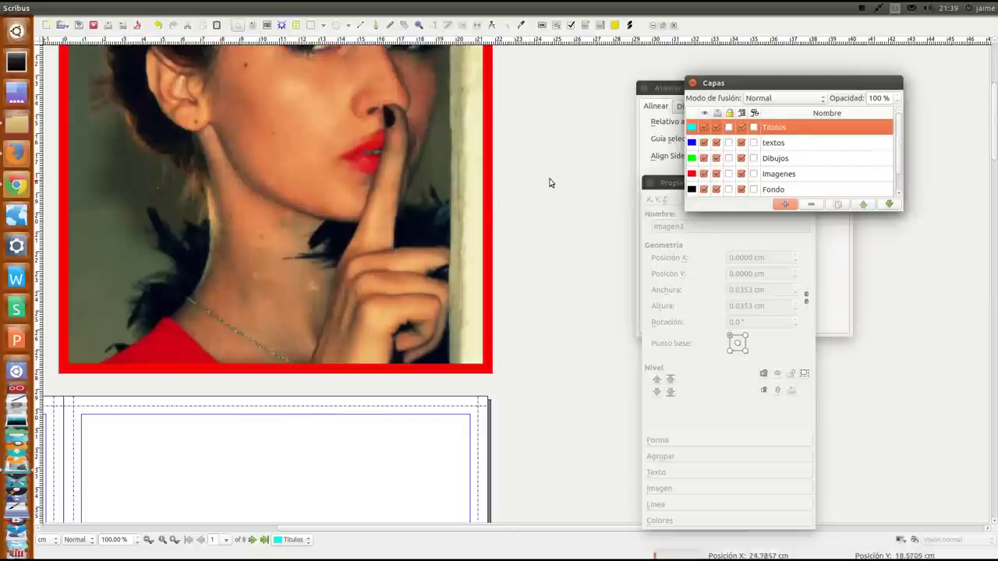
{"action": "left_click_drag", "start_coordinate": [995, 144], "coordinate": [995, 89]}
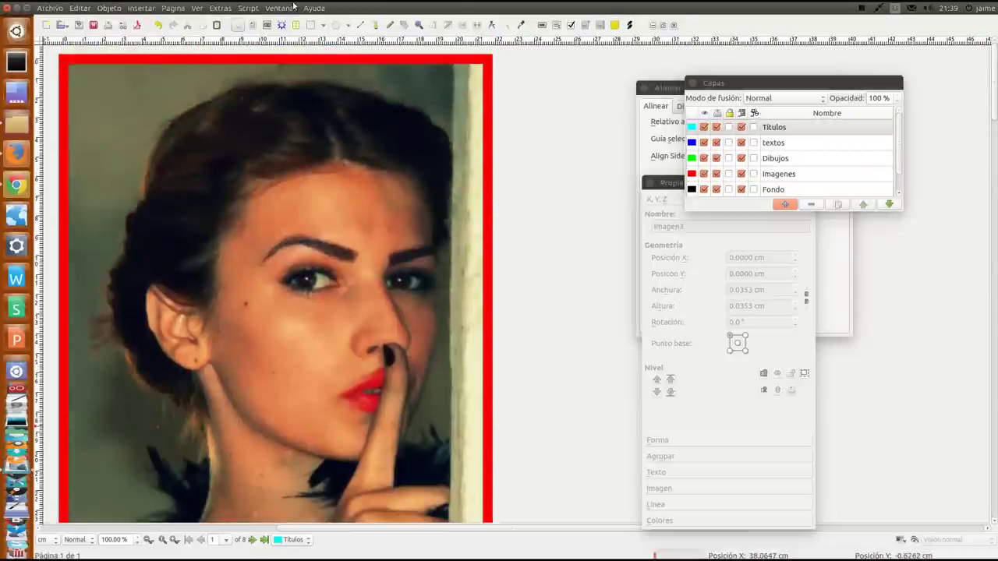
{"action": "left_click", "coordinate": [252, 25]}
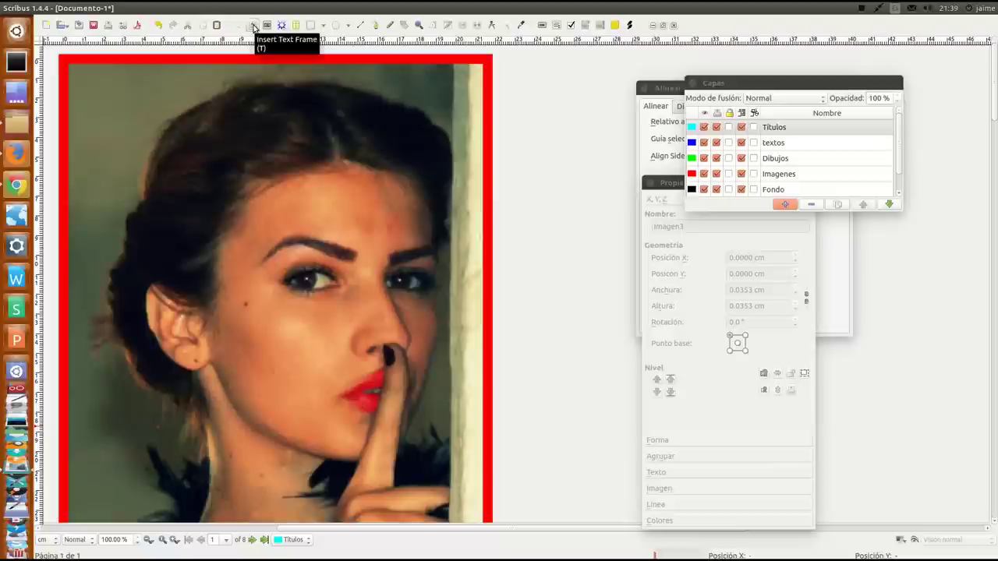
{"action": "left_click_drag", "start_coordinate": [77, 71], "coordinate": [472, 194]}
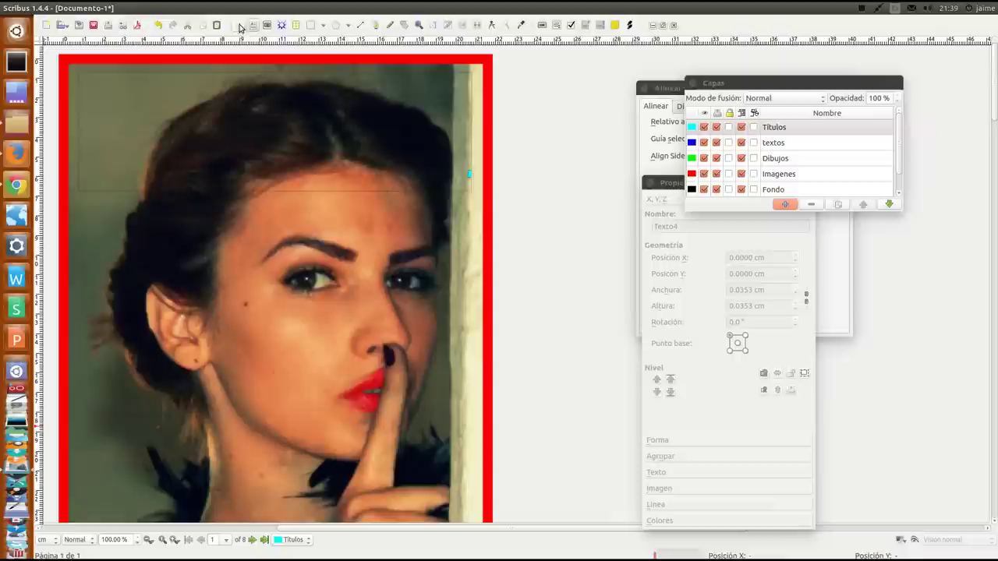
- Enter the title "Reflejos" in the cover's new text frame
{"action": "left_click", "coordinate": [243, 27]}
{"action": "type", "text": "Reflejos"}
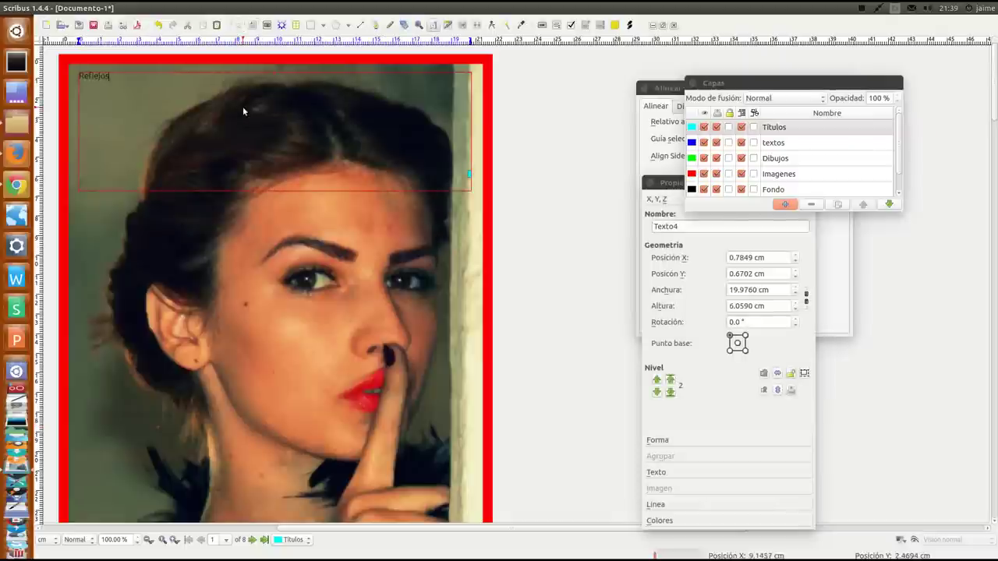
{"action": "left_click", "coordinate": [239, 25]}
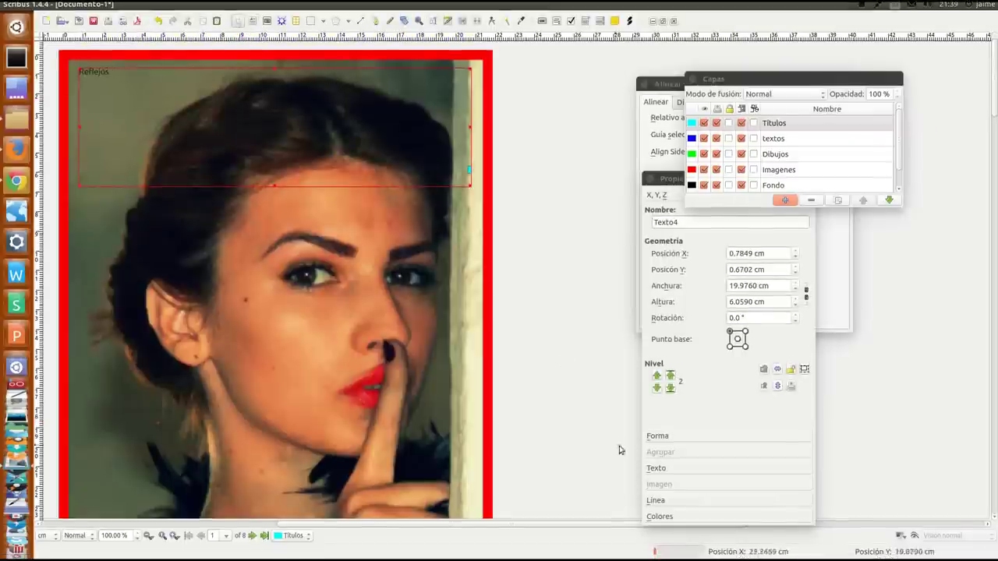
- Set the cover title's font size to 120 pt and its Ubuntu style to Medium
{"action": "left_click", "coordinate": [668, 471]}
{"action": "left_click", "coordinate": [668, 469]}
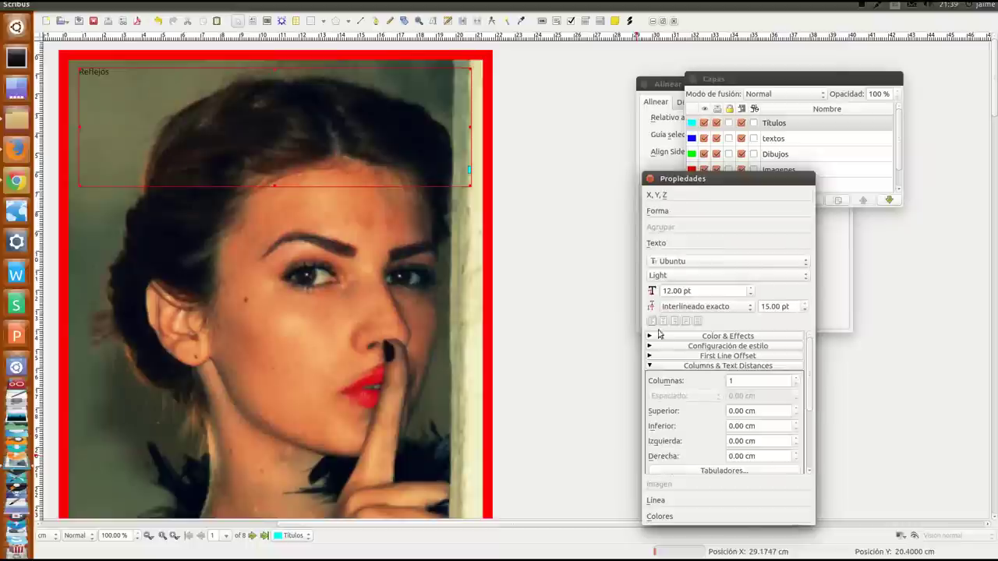
{"action": "left_click", "coordinate": [670, 292]}
{"action": "key", "text": "Return"}
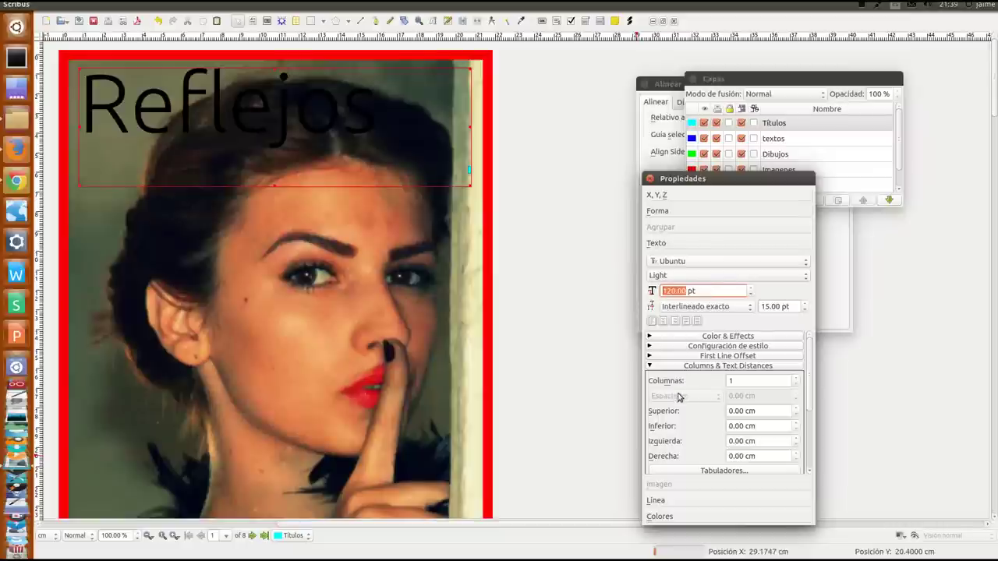
{"action": "left_click", "coordinate": [669, 276]}
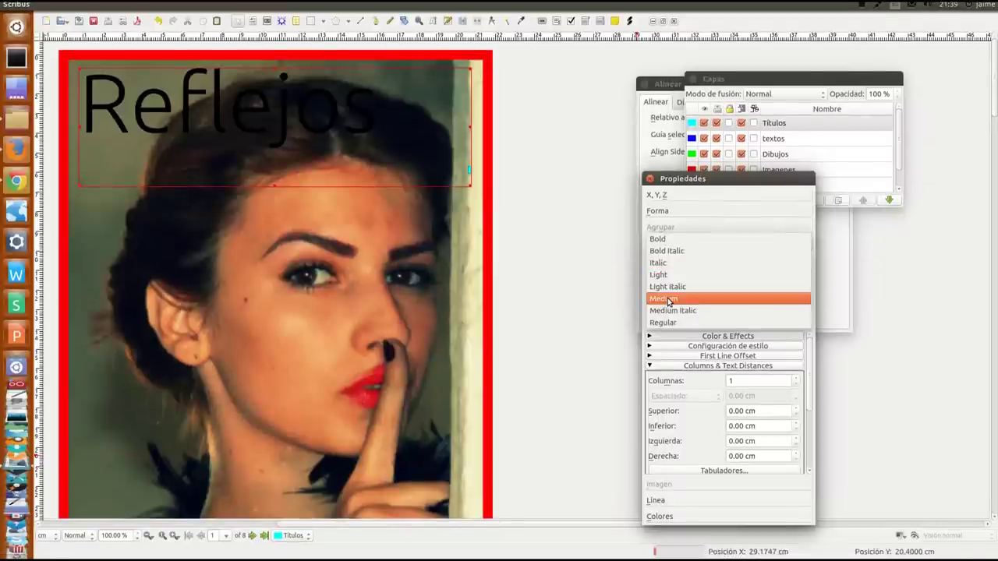
{"action": "left_click", "coordinate": [668, 304]}
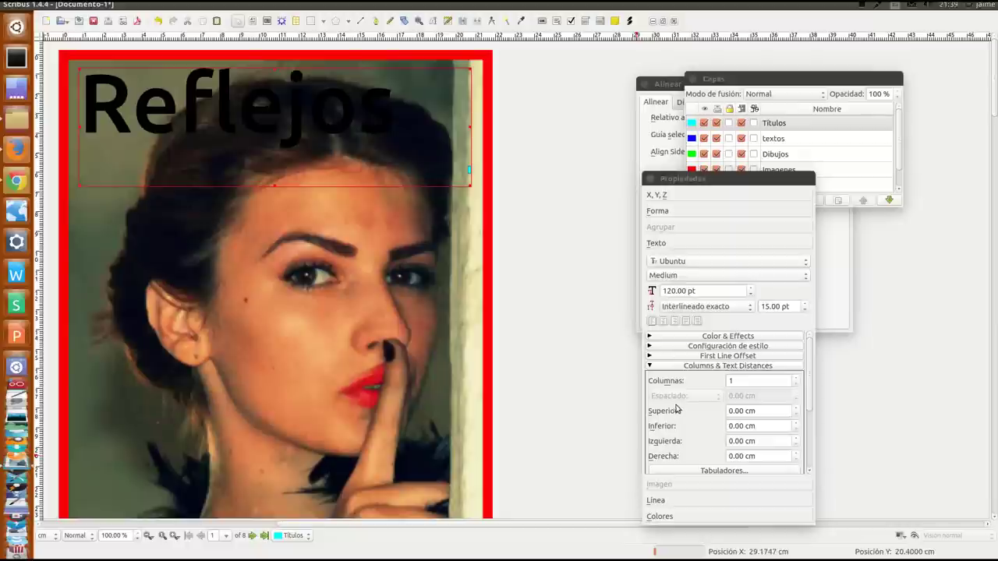
- Colour the cover title Red and align its text to the right
{"action": "left_click", "coordinate": [679, 337]}
{"action": "left_click", "coordinate": [678, 352]}
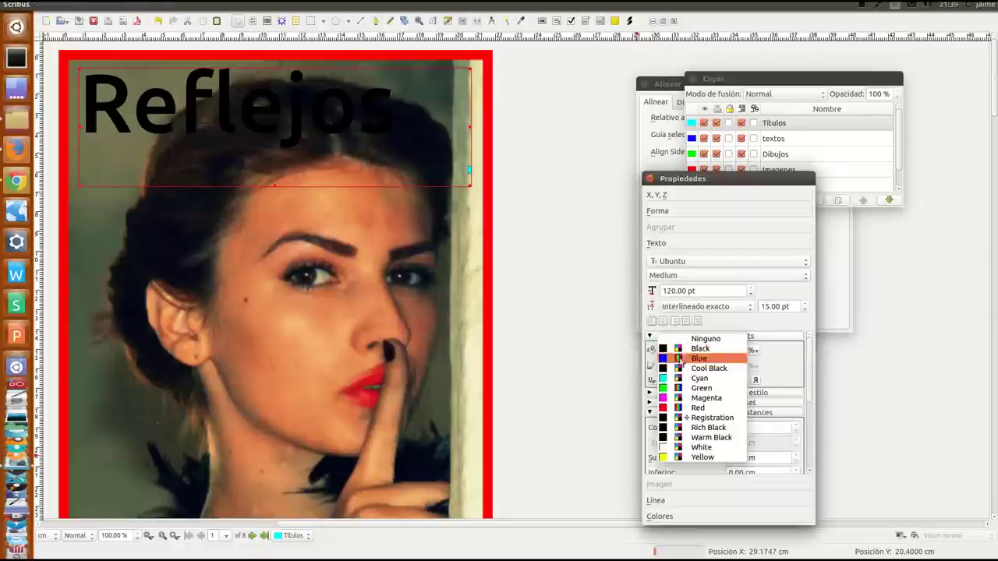
{"action": "left_click", "coordinate": [704, 408]}
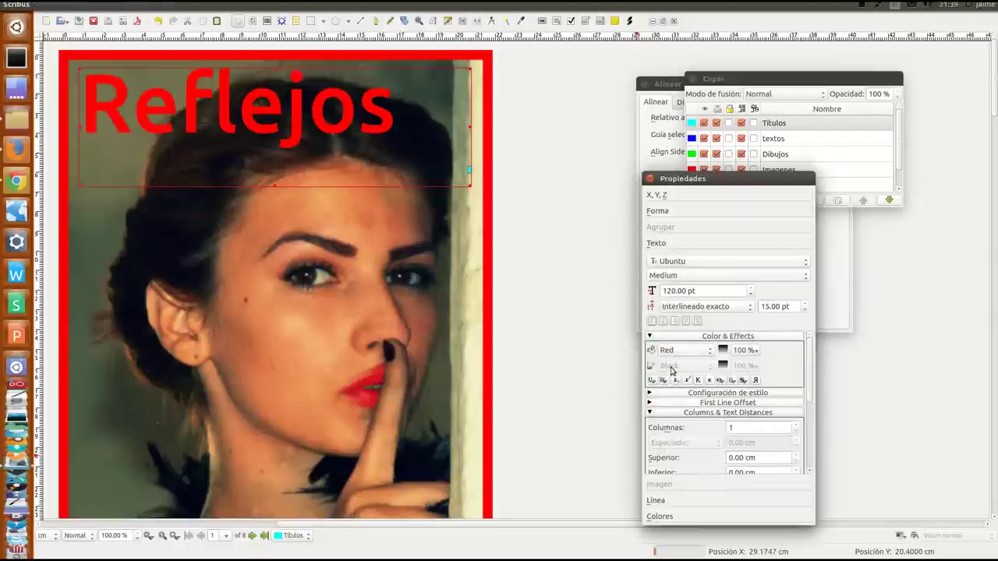
{"action": "left_click", "coordinate": [675, 322]}
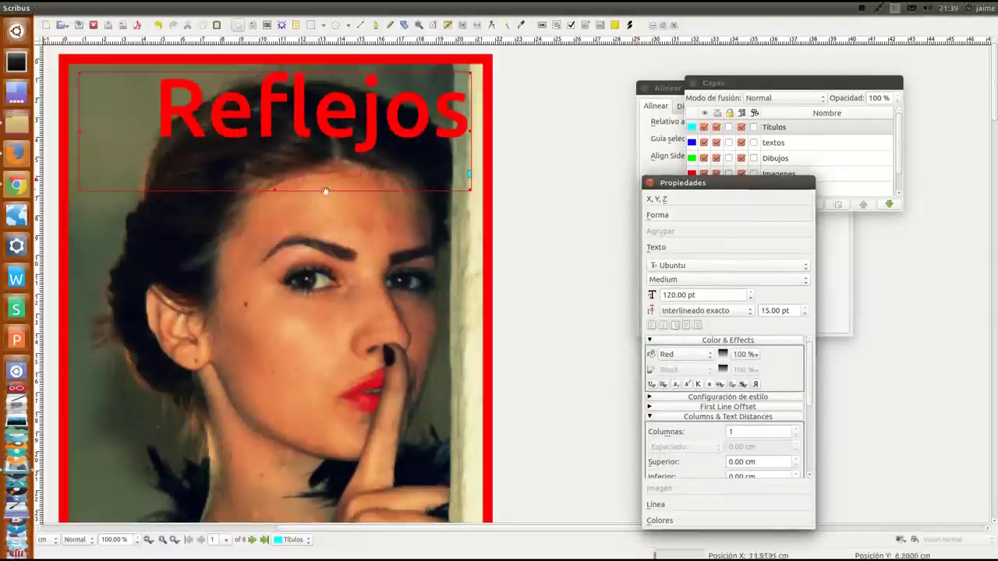
- Shrink the title frame from its lower and left edges and turn off the display of frame outlines (Mostrar Marcos)
{"action": "left_click_drag", "start_coordinate": [277, 190], "coordinate": [278, 165]}
{"action": "left_click_drag", "start_coordinate": [80, 120], "coordinate": [118, 118]}
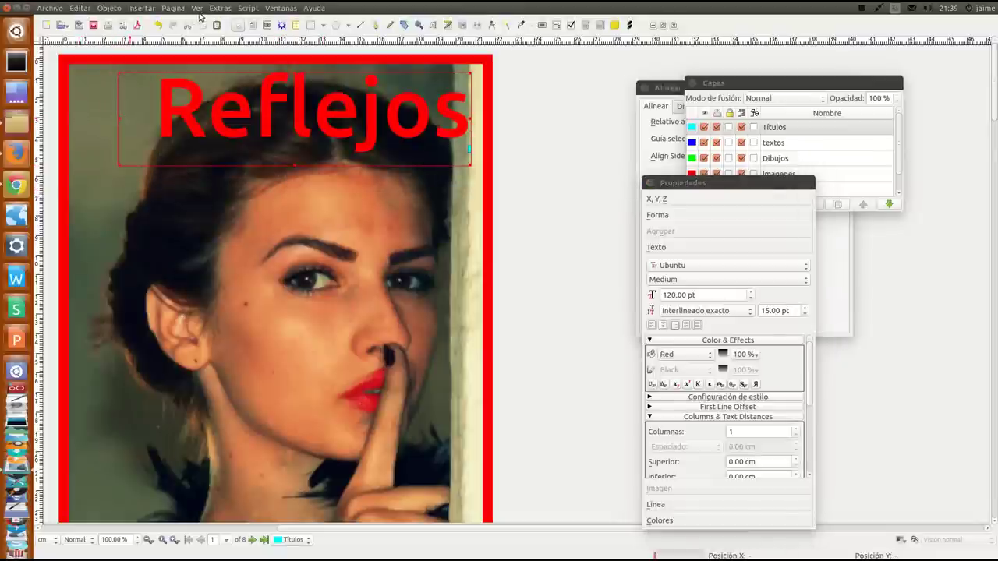
{"action": "left_click", "coordinate": [198, 8]}
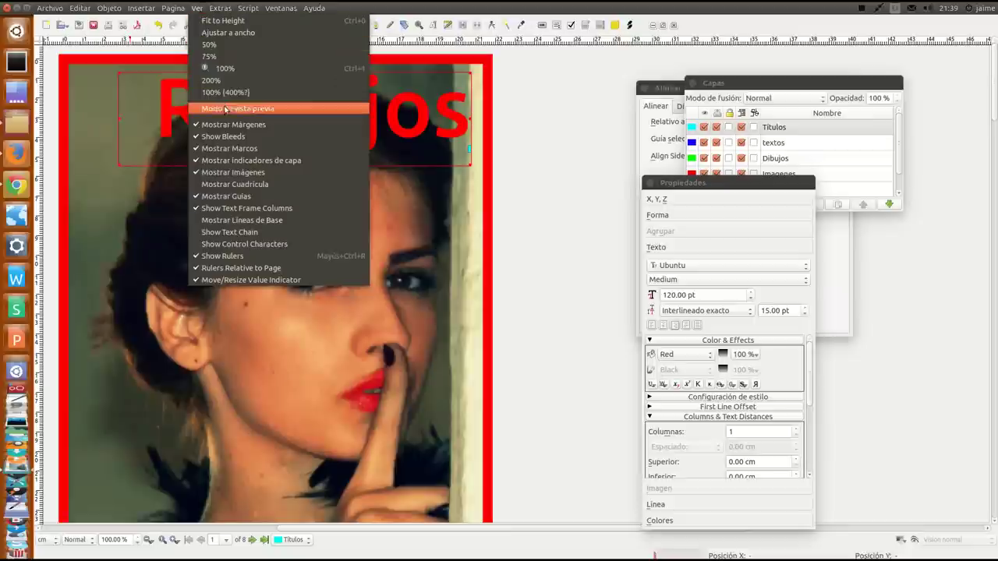
{"action": "left_click", "coordinate": [237, 146]}
- Shift the title frame slightly downward on the cover and enlarge it outward from its lower-left corner
{"action": "left_click_drag", "start_coordinate": [452, 138], "coordinate": [450, 141]}
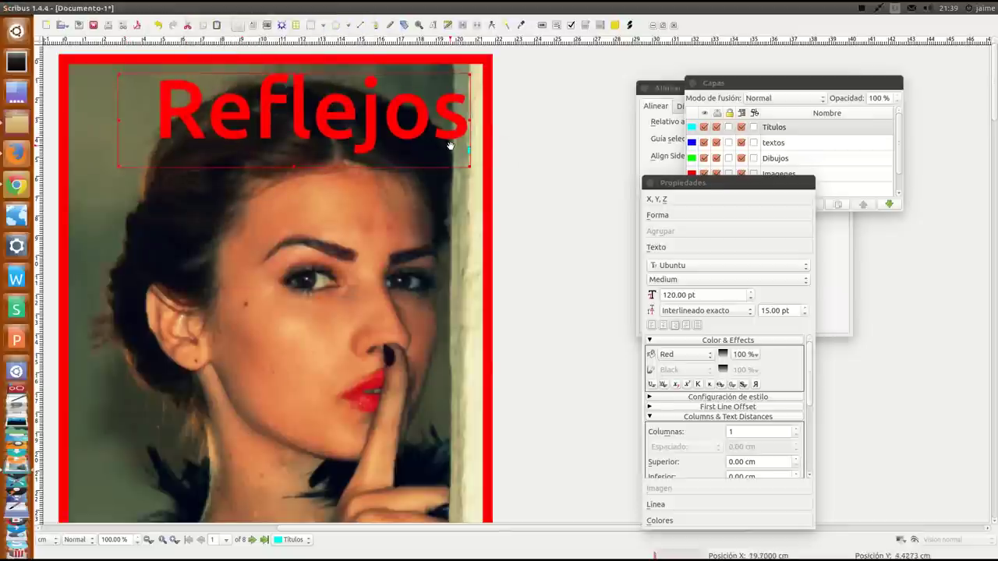
{"action": "key", "text": "ctrl+minus"}
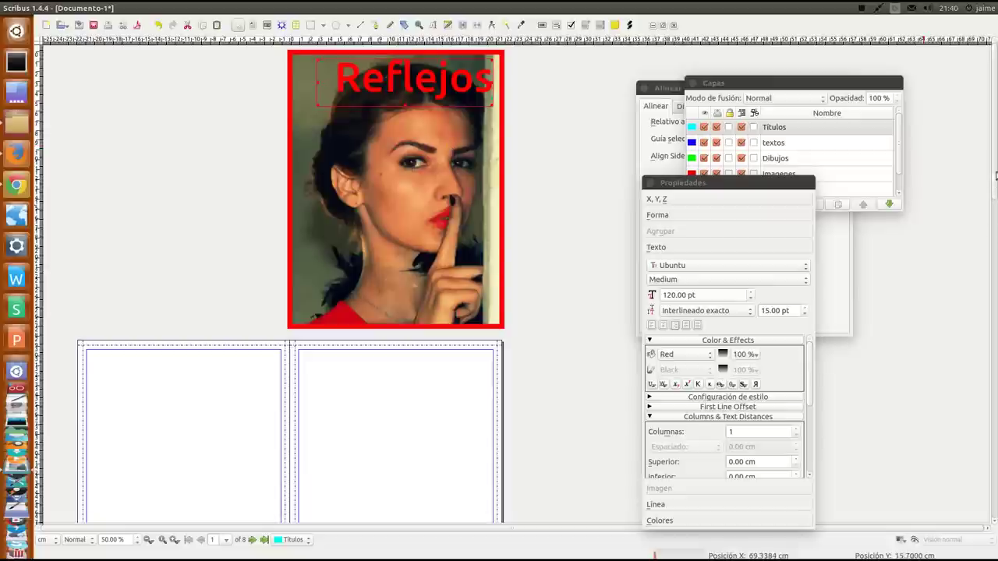
{"action": "left_click_drag", "start_coordinate": [430, 76], "coordinate": [430, 79]}
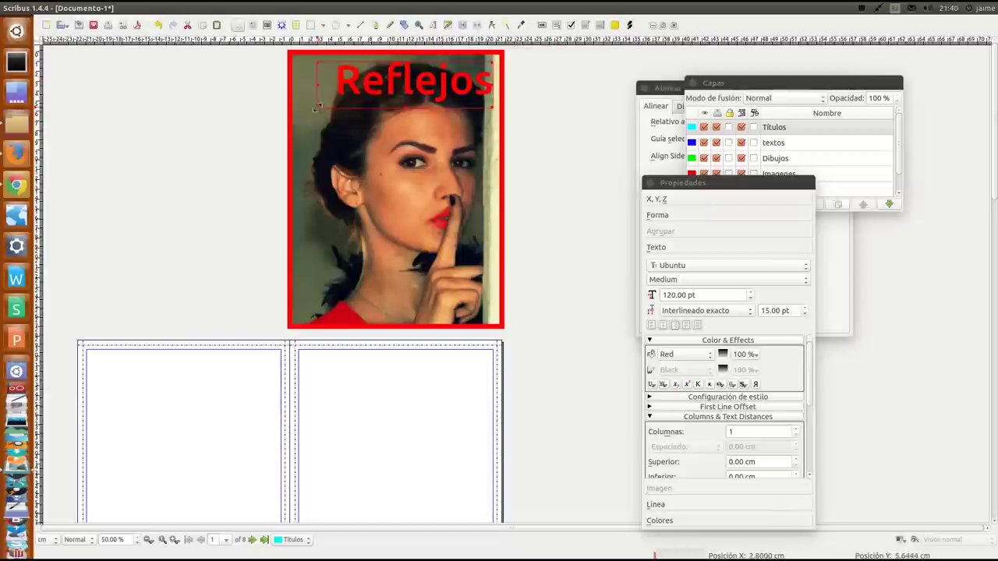
{"action": "left_click_drag", "start_coordinate": [316, 107], "coordinate": [299, 114]}
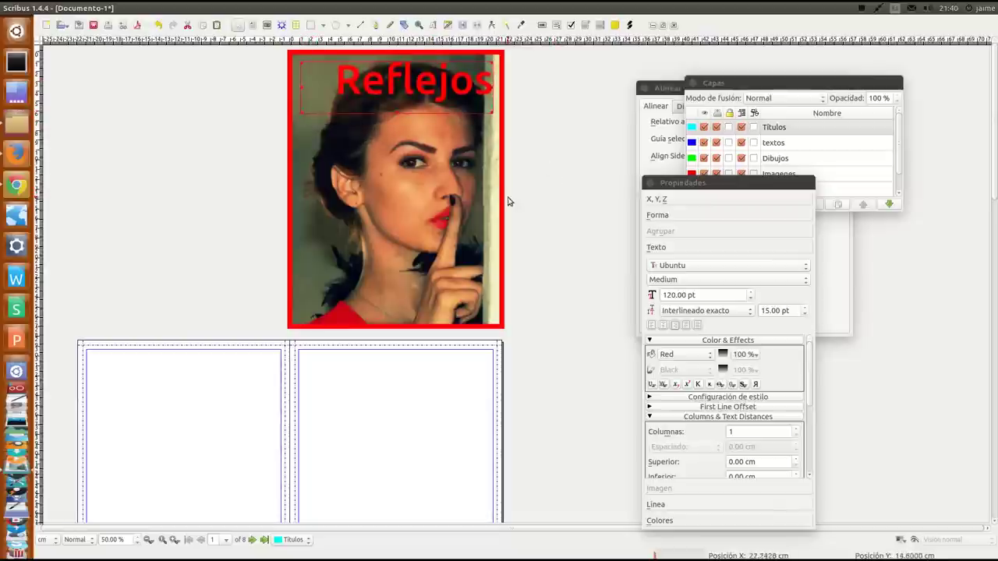
- Set the cover title's font size to 140 pt and deselect the frame
{"action": "left_click", "coordinate": [667, 290]}
{"action": "key", "text": "Return"}
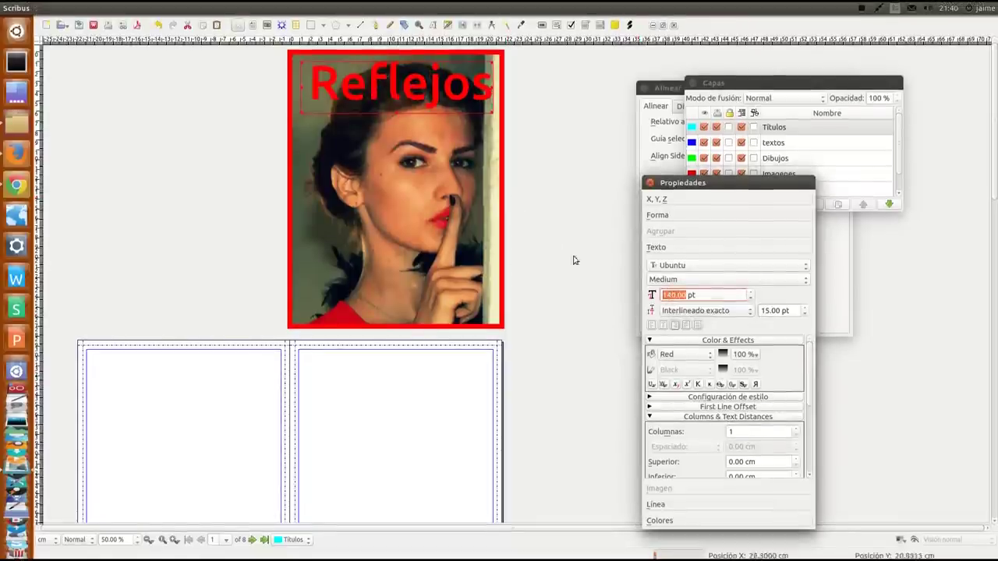
{"action": "left_click", "coordinate": [584, 245]}
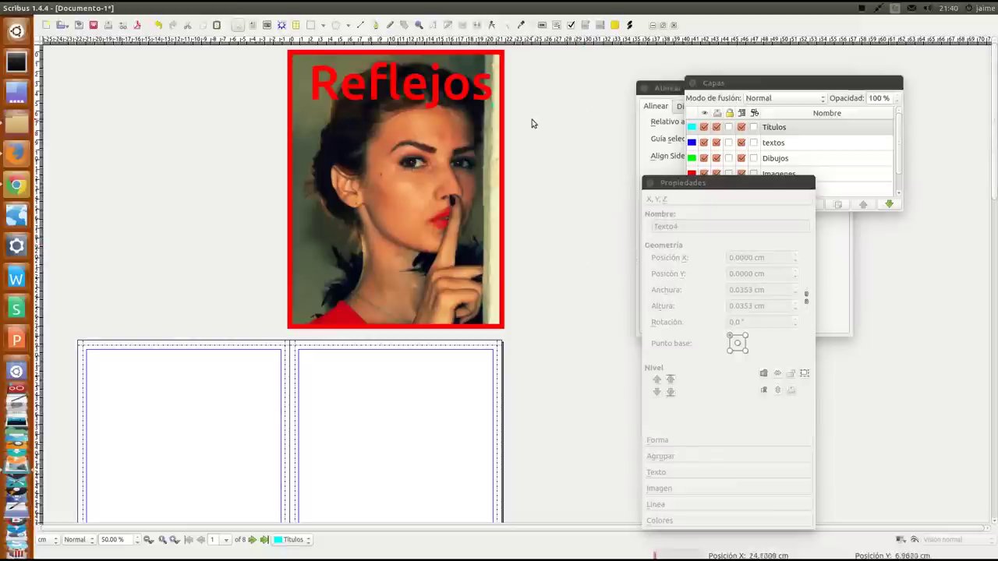
- Draw a horizontal line about 18 cm long beneath the cover title on the Dibujos layer
{"action": "left_click", "coordinate": [359, 26]}
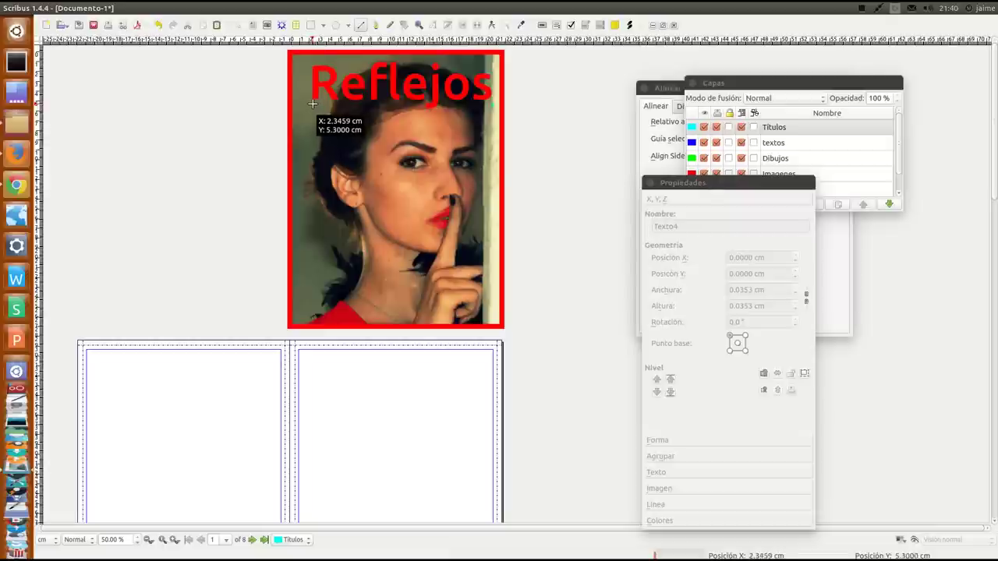
{"action": "left_click", "coordinate": [832, 158]}
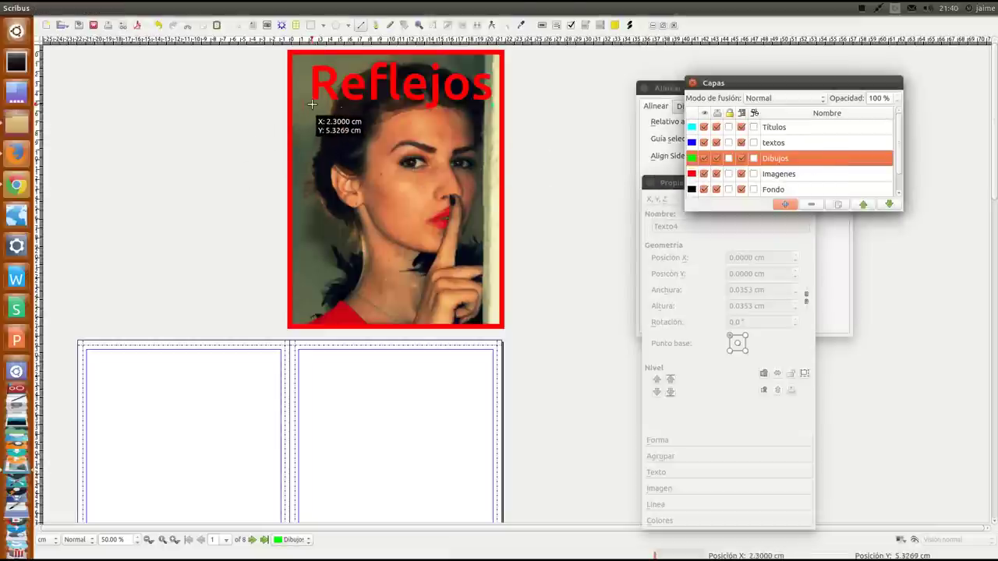
{"action": "left_click_drag", "start_coordinate": [312, 103], "coordinate": [489, 110]}
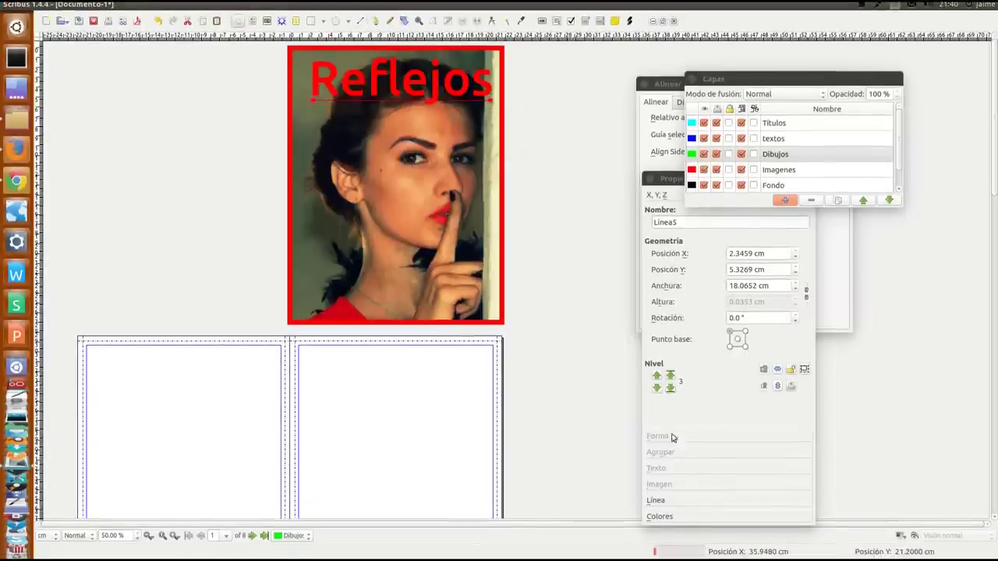
- Set the width of the line beneath the cover title to 0.1 cm and colour it White
{"action": "left_click", "coordinate": [659, 501]}
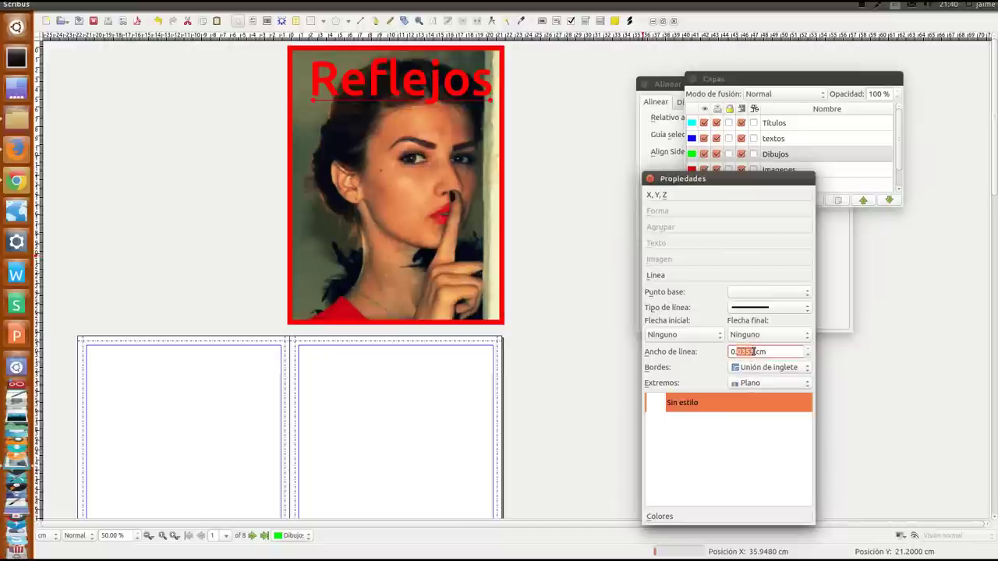
{"action": "type", "text": "1"}
{"action": "key", "text": "Return"}
{"action": "left_click", "coordinate": [669, 516]}
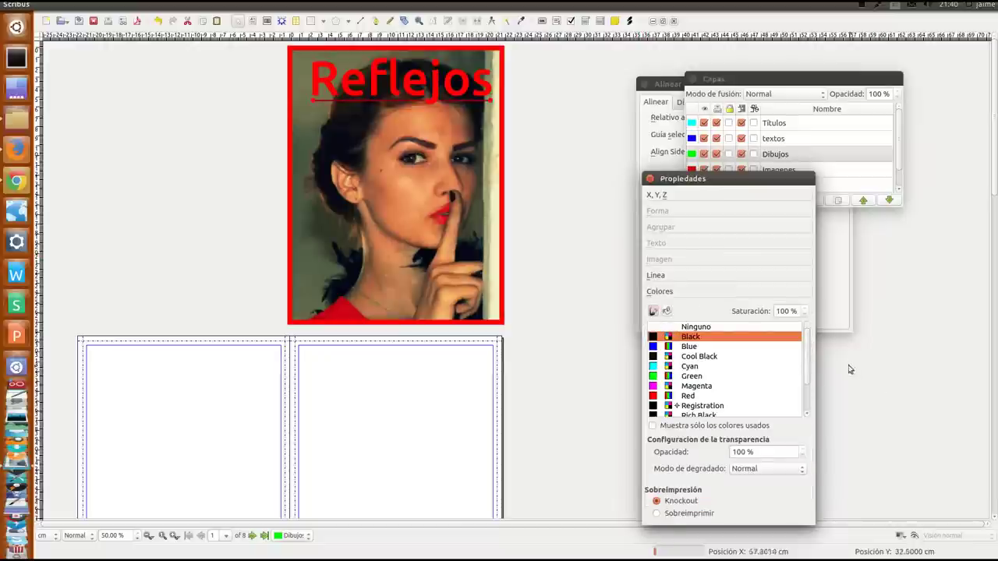
{"action": "scroll", "coordinate": [810, 374], "scroll_direction": "down", "scroll_amount": 1}
{"action": "scroll", "coordinate": [811, 385], "scroll_direction": "down", "scroll_amount": 1}
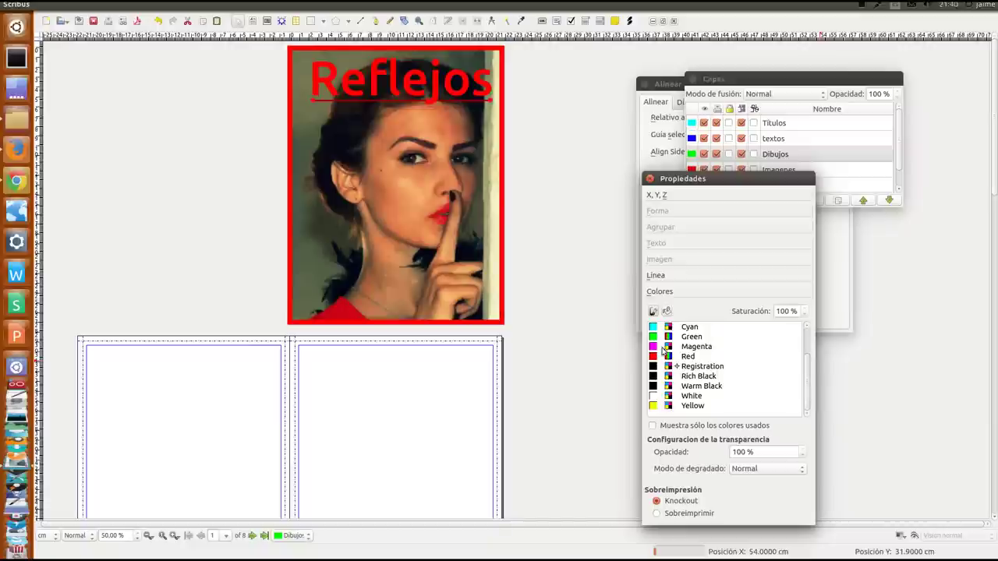
{"action": "left_click", "coordinate": [682, 396]}
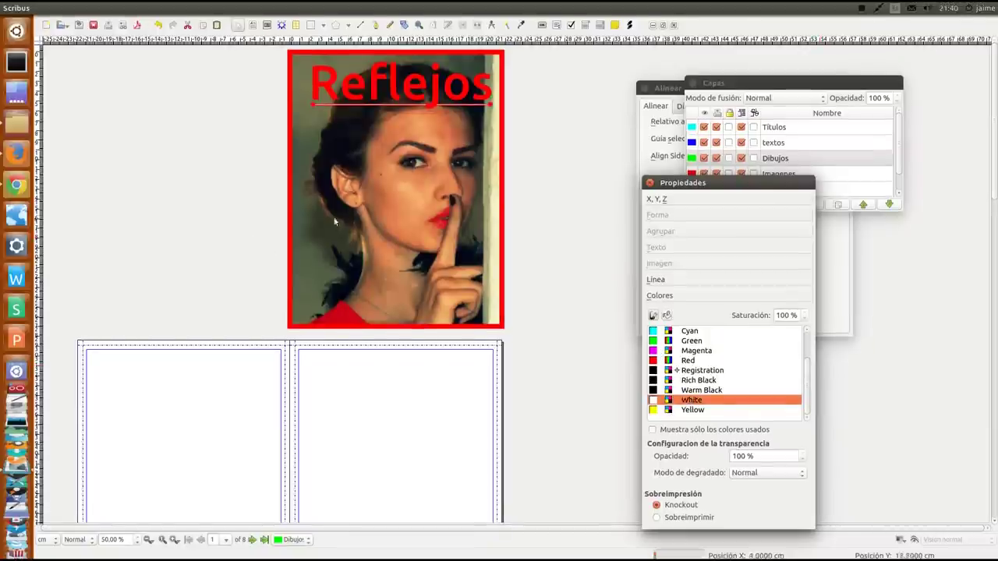
{"action": "left_click", "coordinate": [340, 210]}
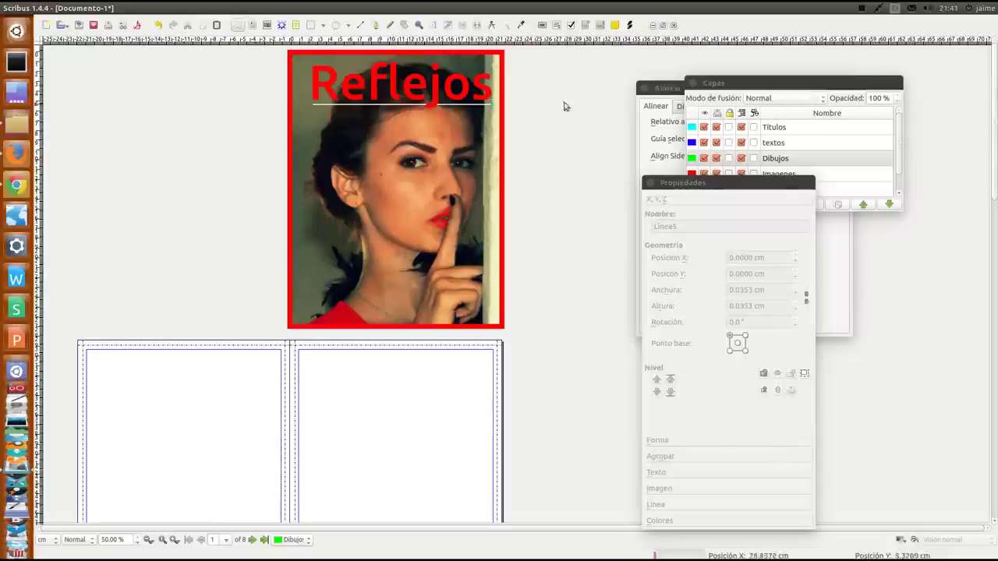
{"action": "left_click", "coordinate": [474, 104]}
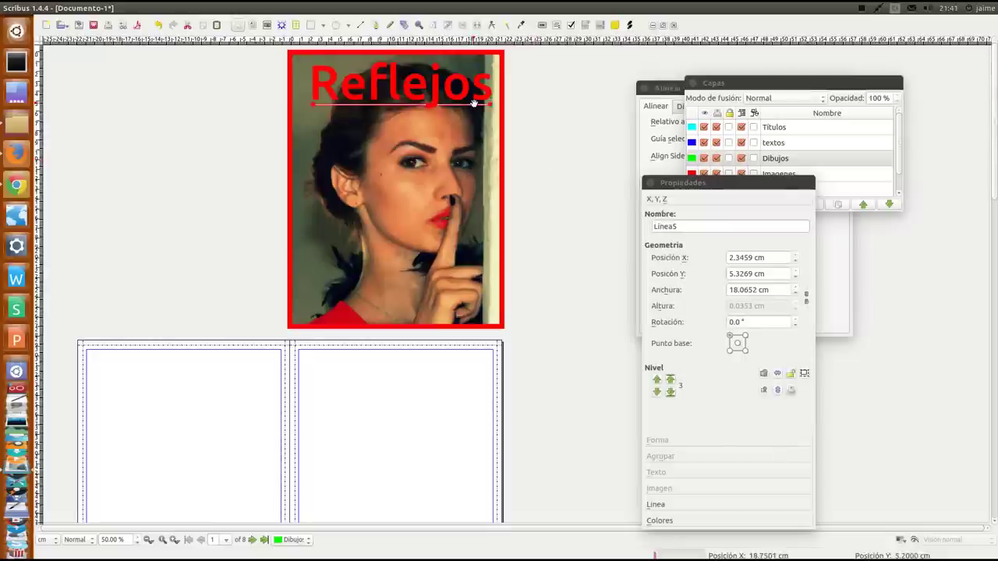
{"action": "left_click", "coordinate": [548, 143]}
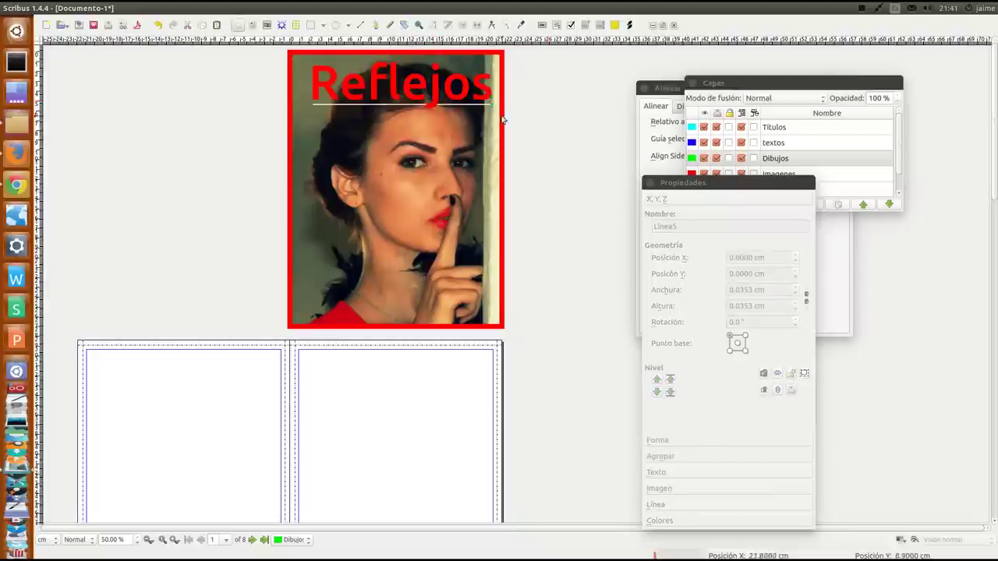
{"action": "left_click", "coordinate": [478, 105]}
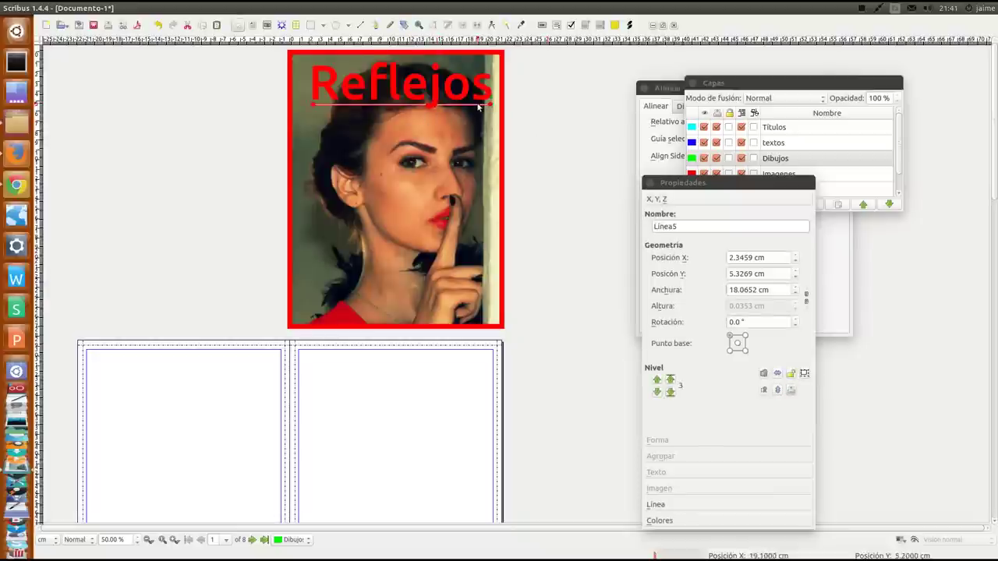
{"action": "left_click", "coordinate": [560, 162]}
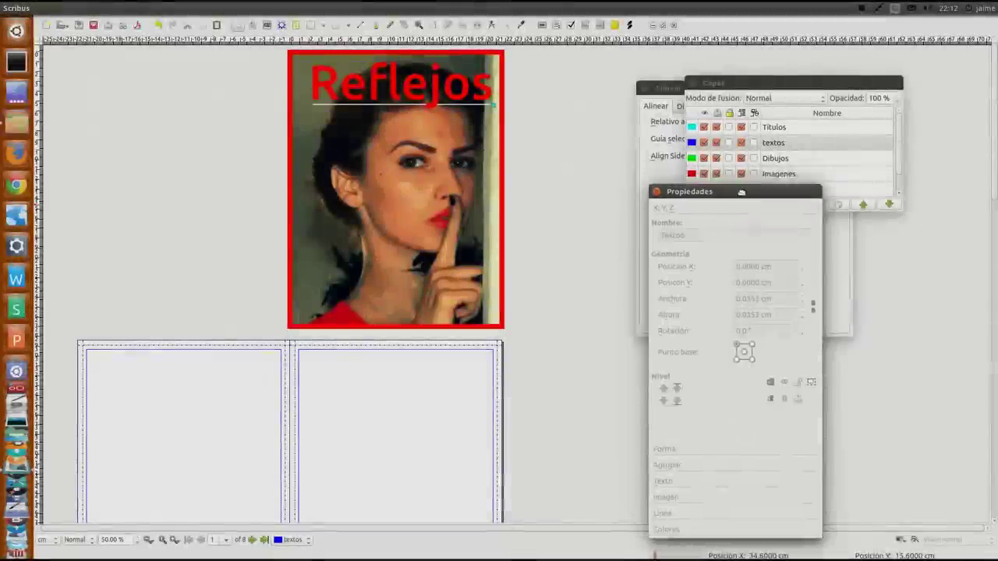
- Draw a text frame about 5.4 by 5.8 cm in the cover's lower-left corner on the textos layer, reading "Conoce los nuevos Gadgets para corredores"
{"action": "left_click_drag", "start_coordinate": [702, 182], "coordinate": [782, 216]}
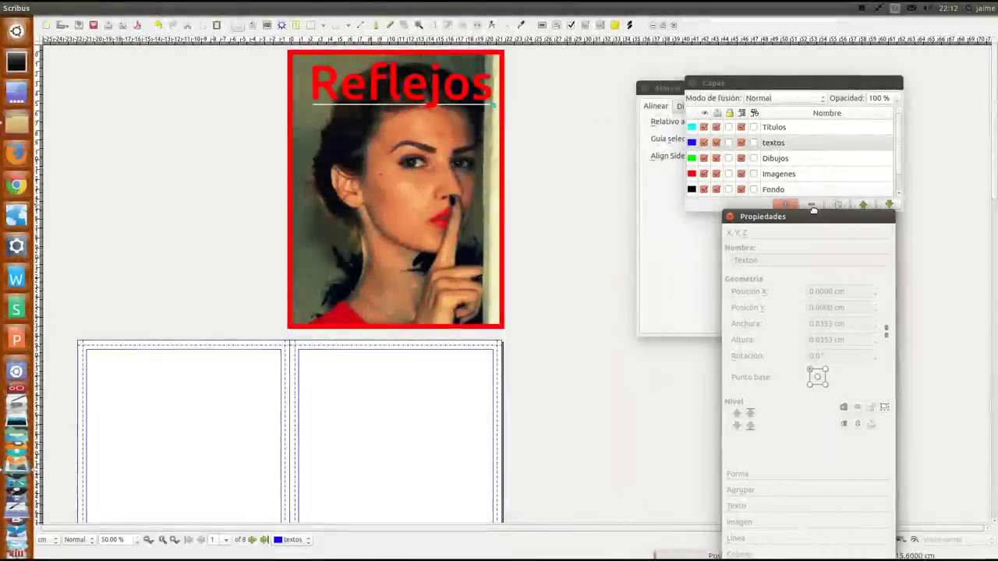
{"action": "left_click", "coordinate": [253, 25]}
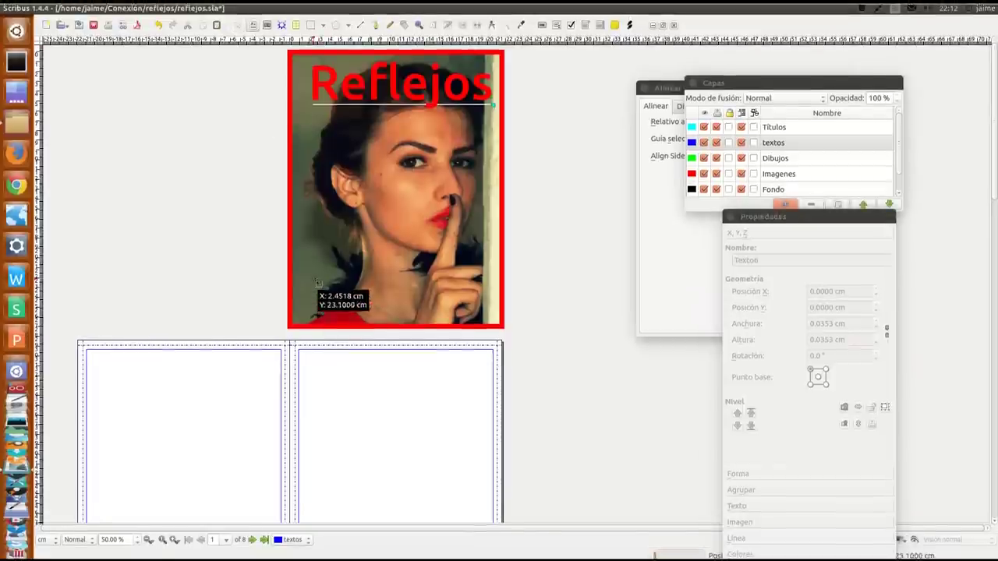
{"action": "left_click_drag", "start_coordinate": [307, 265], "coordinate": [363, 324]}
{"action": "key", "text": "Escape"}
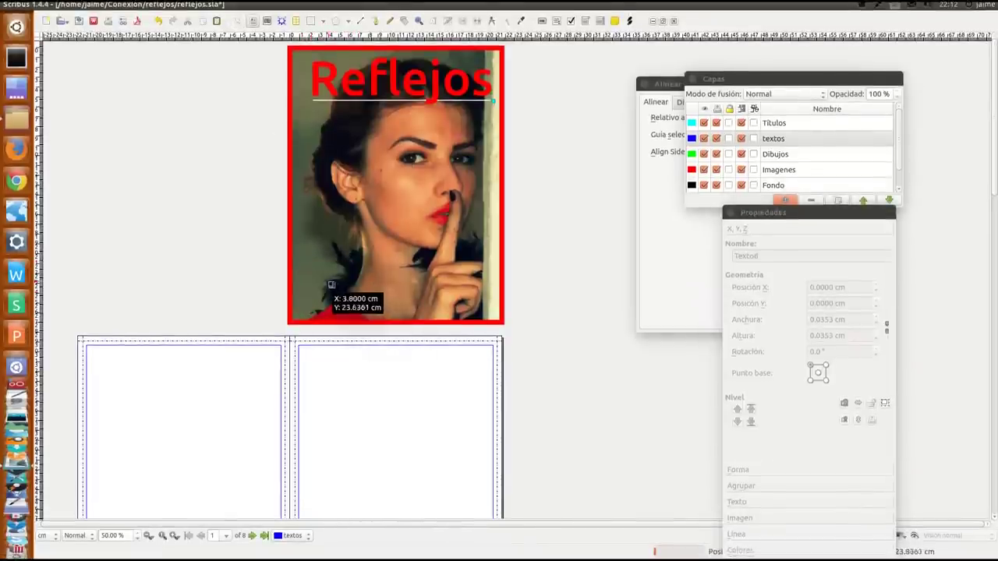
{"action": "left_click", "coordinate": [313, 268]}
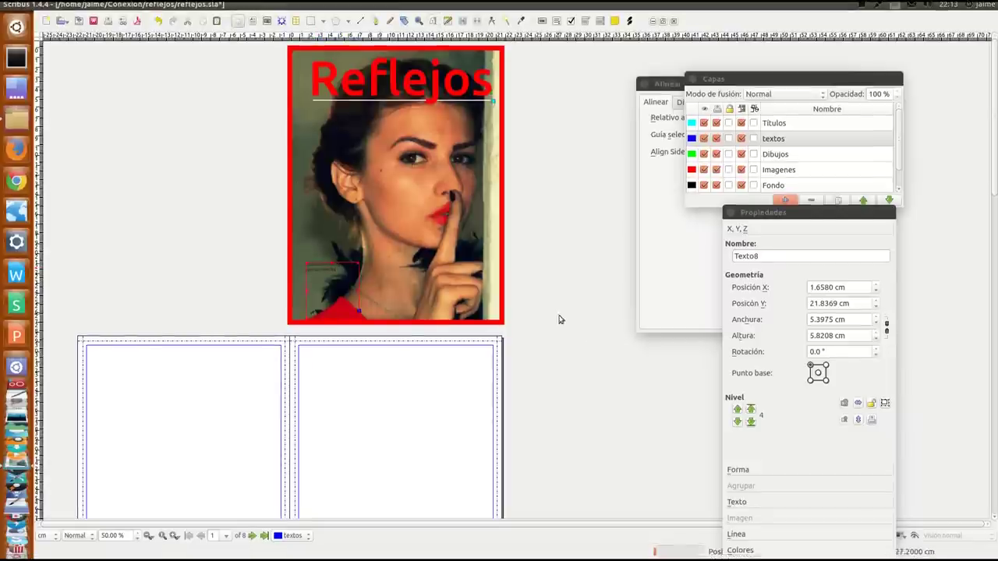
- Set the text colour of the lower-left cover caption to White
{"action": "left_click", "coordinate": [756, 505]}
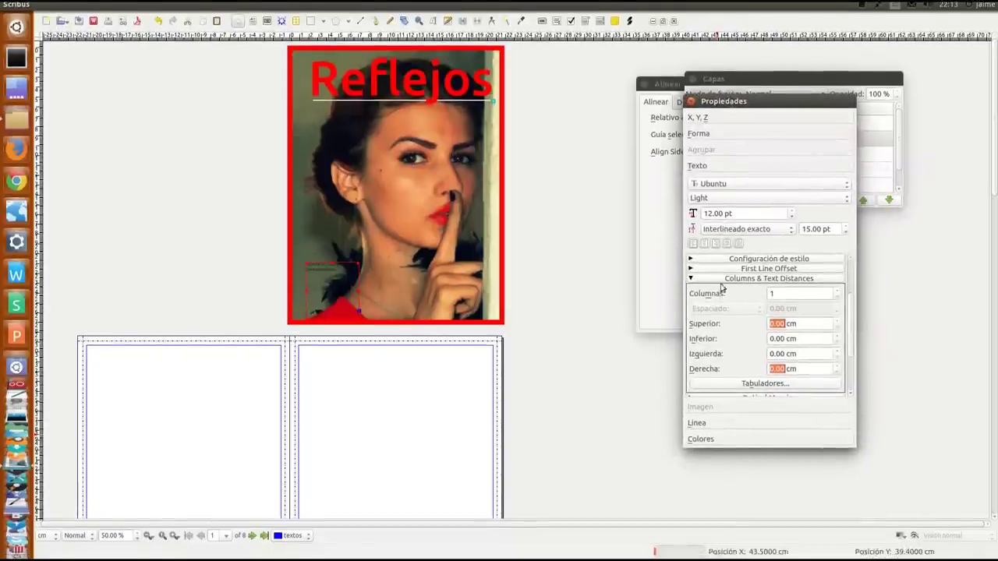
{"action": "left_click", "coordinate": [721, 265]}
{"action": "left_click", "coordinate": [721, 286]}
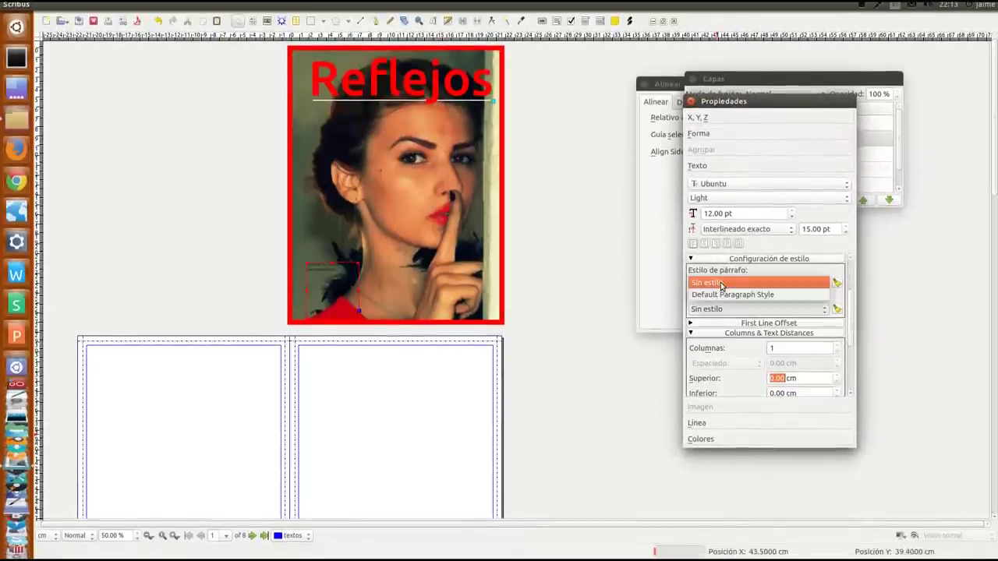
{"action": "left_click", "coordinate": [721, 283]}
{"action": "left_click", "coordinate": [703, 259]}
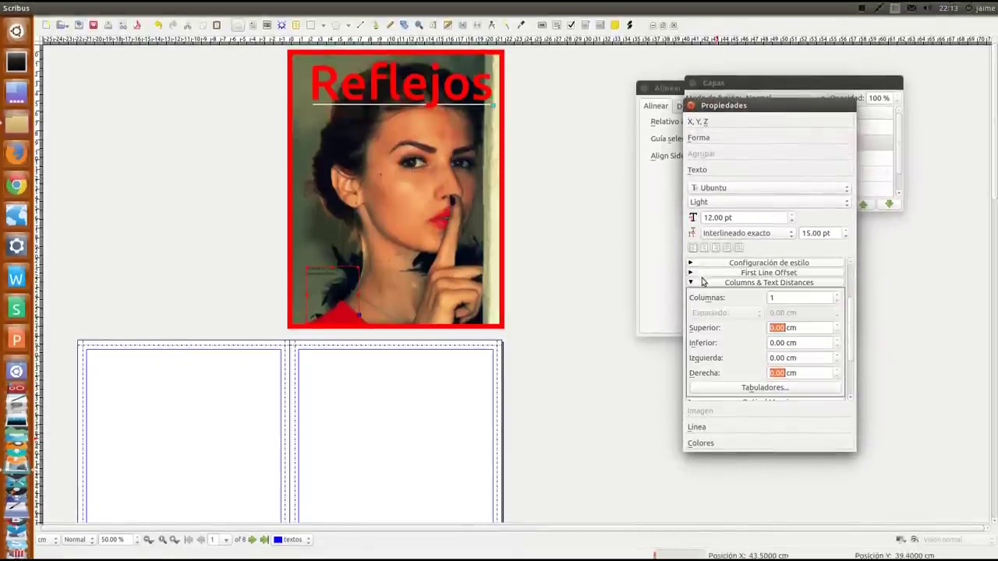
{"action": "left_click", "coordinate": [704, 282]}
{"action": "left_click", "coordinate": [728, 276]}
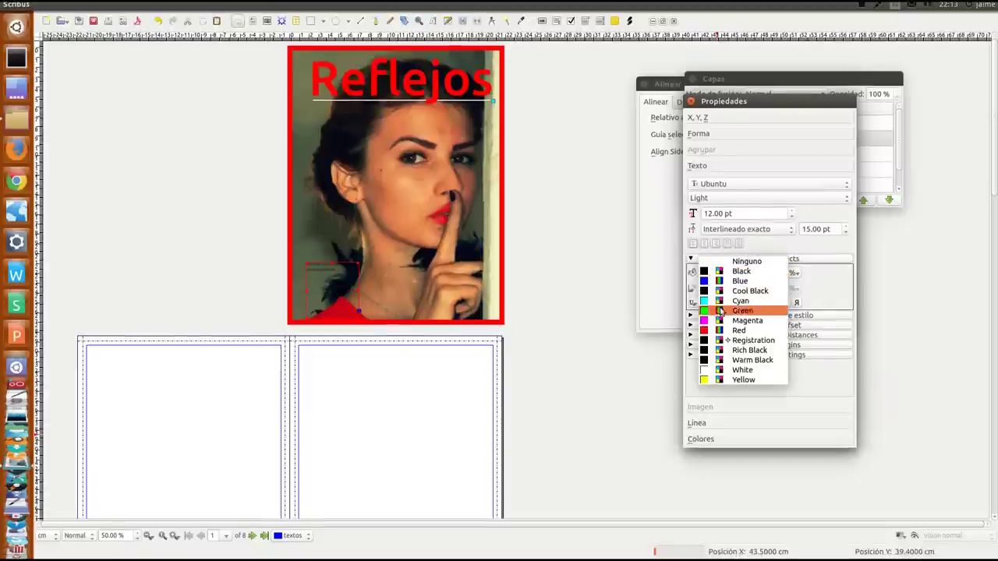
{"action": "left_click", "coordinate": [742, 370]}
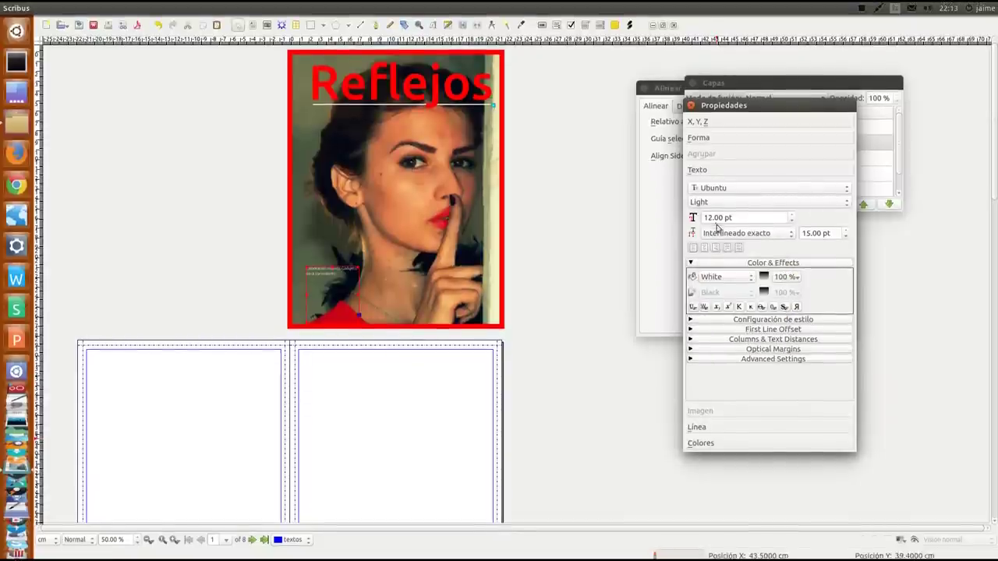
- Set the cover caption's font size to 32 pt and its exact line spacing to 28 pt
{"action": "double_click", "coordinate": [706, 218]}
{"action": "type", "text": "32"}
{"action": "key", "text": "Return"}
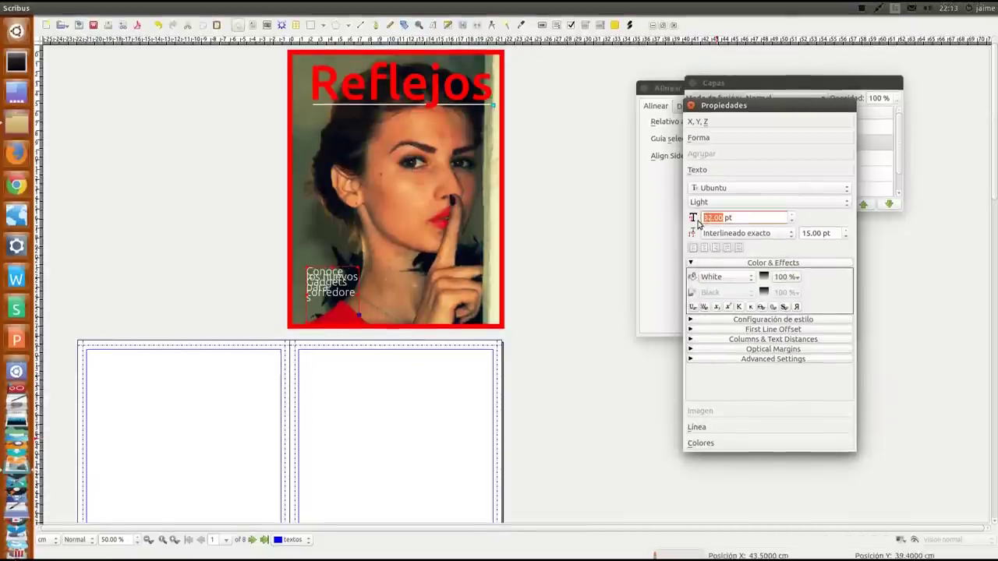
{"action": "left_click_drag", "start_coordinate": [807, 233], "coordinate": [792, 235]}
{"action": "type", "text": "2"}
{"action": "key", "text": "shift+Right"}
{"action": "type", "text": "8"}
{"action": "key", "text": "Return"}
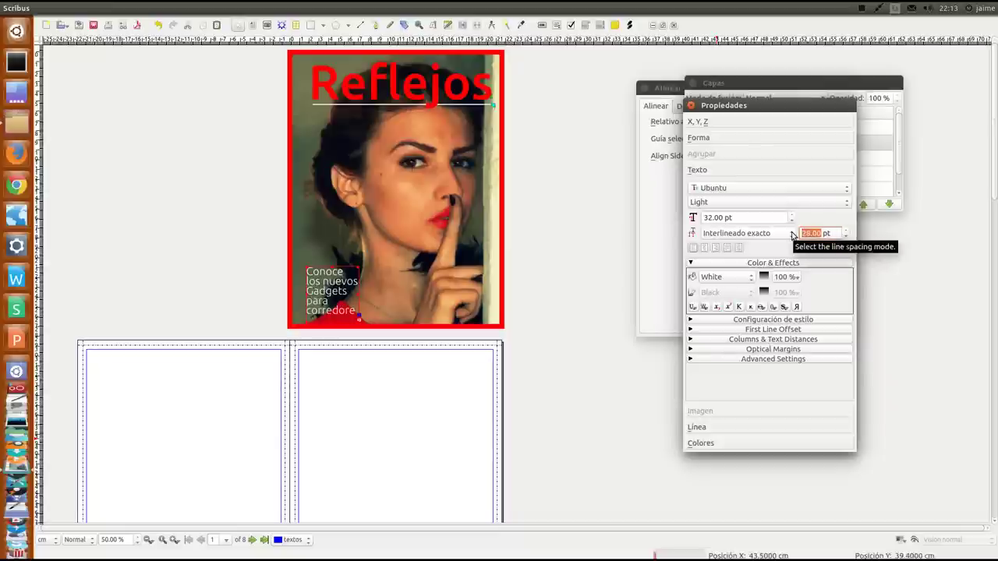
- Enlarge the caption frame slightly downward and to the left so the whole text fits, and deselect it
{"action": "left_click_drag", "start_coordinate": [334, 325], "coordinate": [333, 328]}
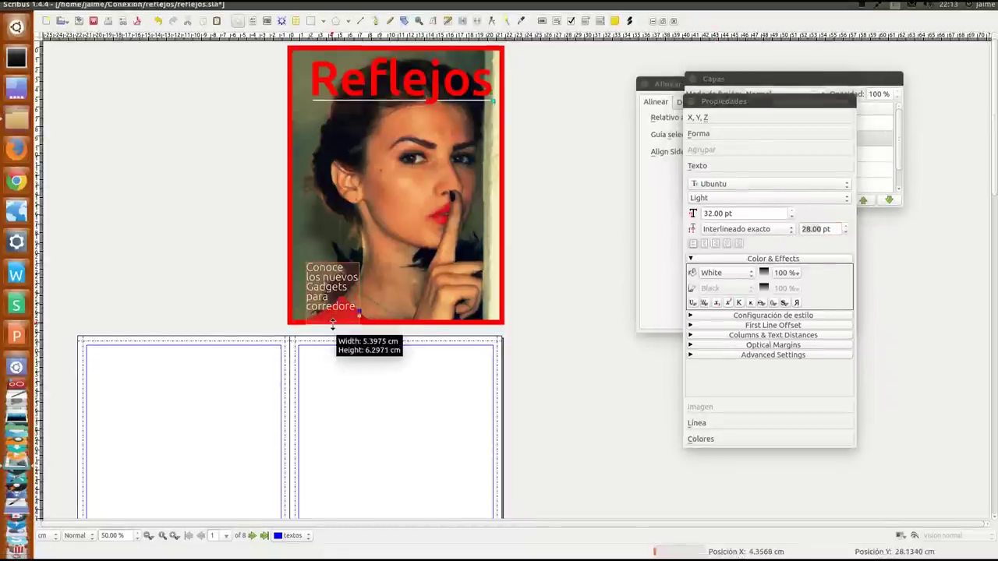
{"action": "left_click_drag", "start_coordinate": [359, 293], "coordinate": [329, 307]}
{"action": "left_click", "coordinate": [328, 325]}
{"action": "left_click", "coordinate": [543, 392]}
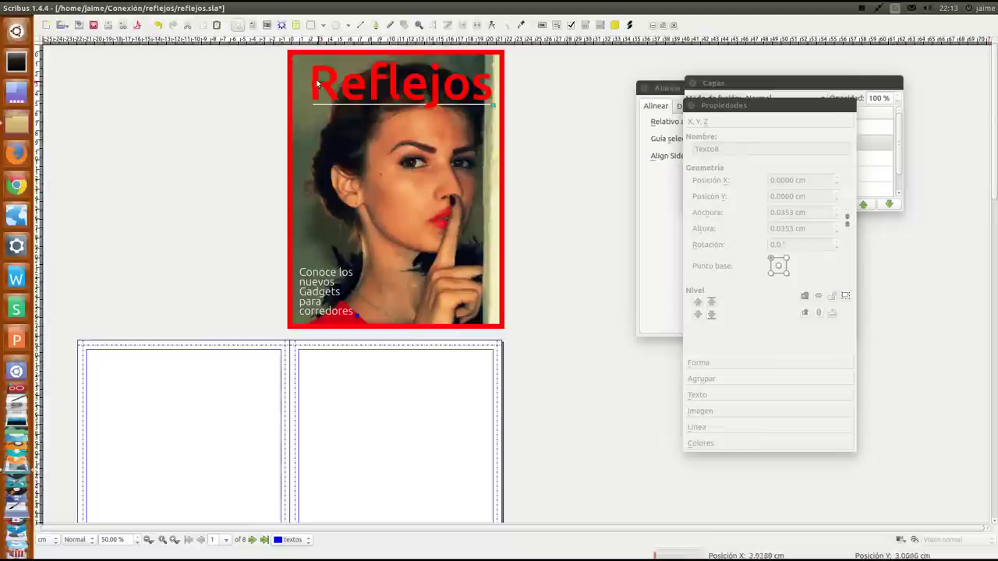
- Draw a narrow text frame just beneath the title line, matching the line's width, and fill it with White
{"action": "left_click", "coordinate": [252, 24]}
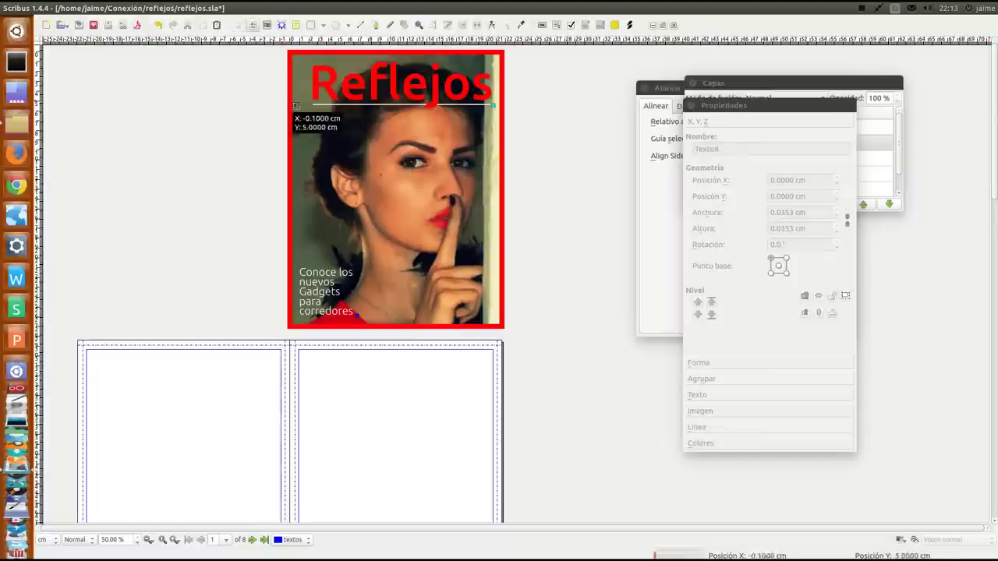
{"action": "left_click_drag", "start_coordinate": [317, 114], "coordinate": [496, 127]}
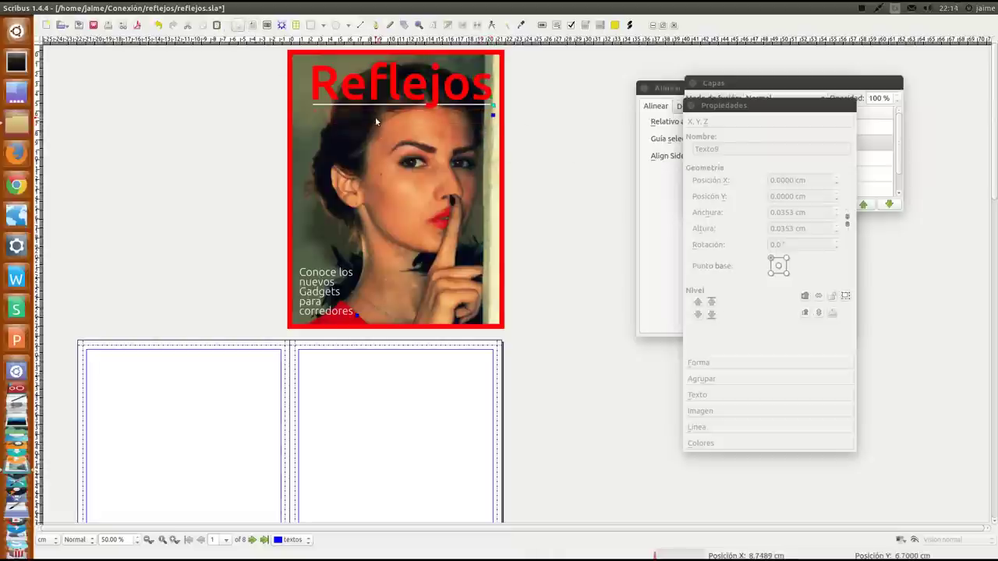
{"action": "left_click", "coordinate": [700, 443]}
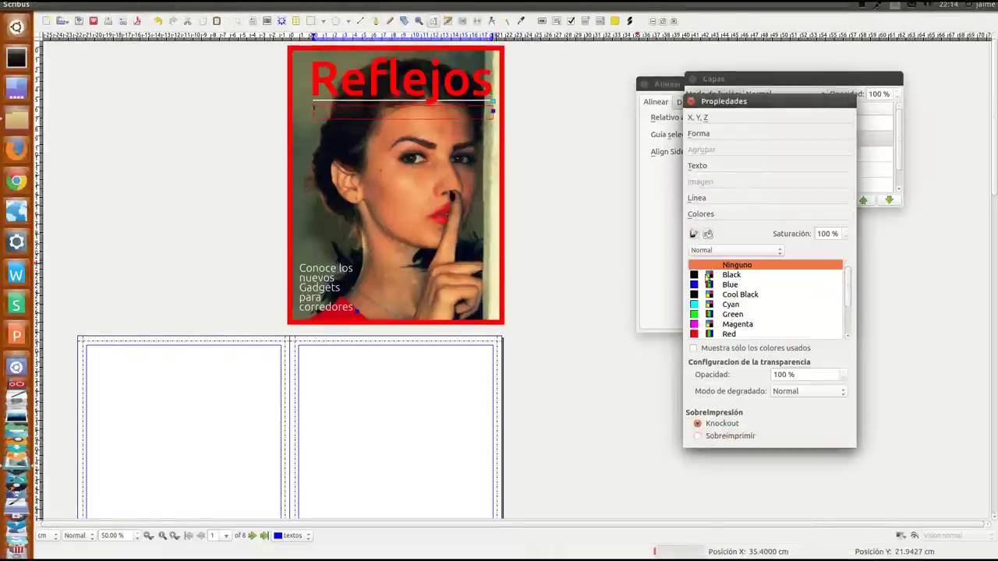
{"action": "scroll", "coordinate": [848, 300], "scroll_direction": "down", "scroll_amount": 1}
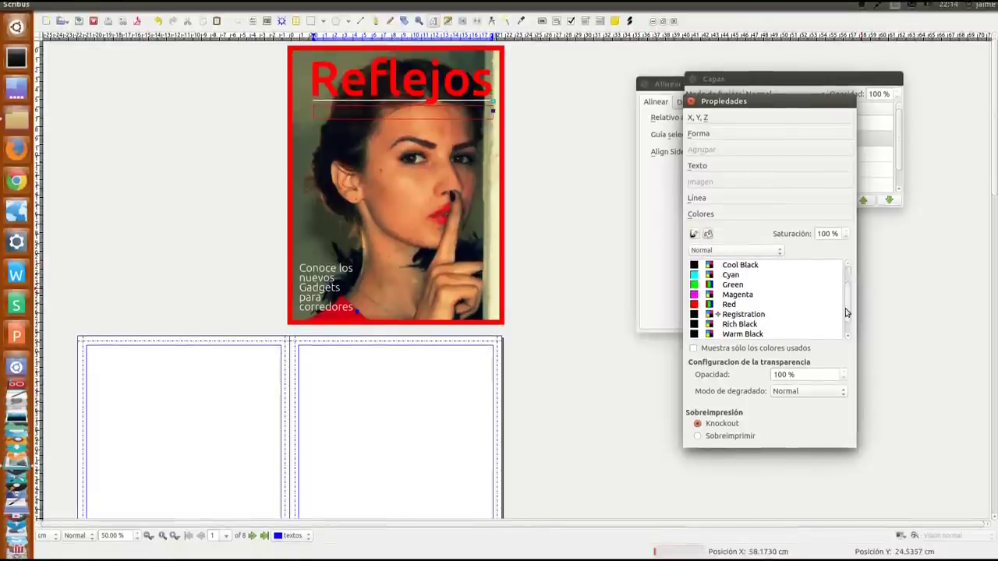
{"action": "scroll", "coordinate": [848, 314], "scroll_direction": "down", "scroll_amount": 1}
{"action": "left_click", "coordinate": [787, 327]}
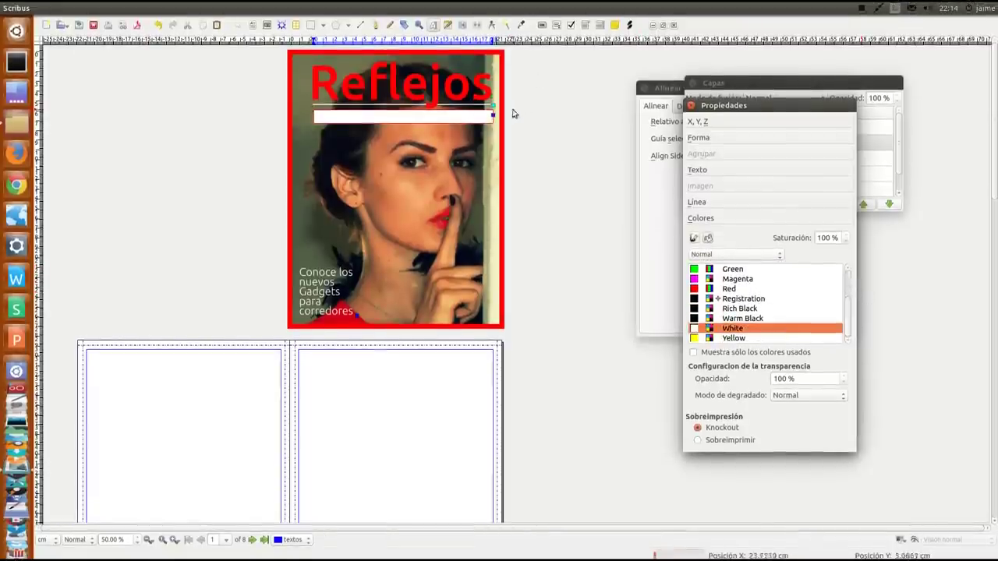
- Enter the issue date line beginning with "Octubre 2013" in the white frame beneath the title
{"action": "left_click", "coordinate": [430, 112]}
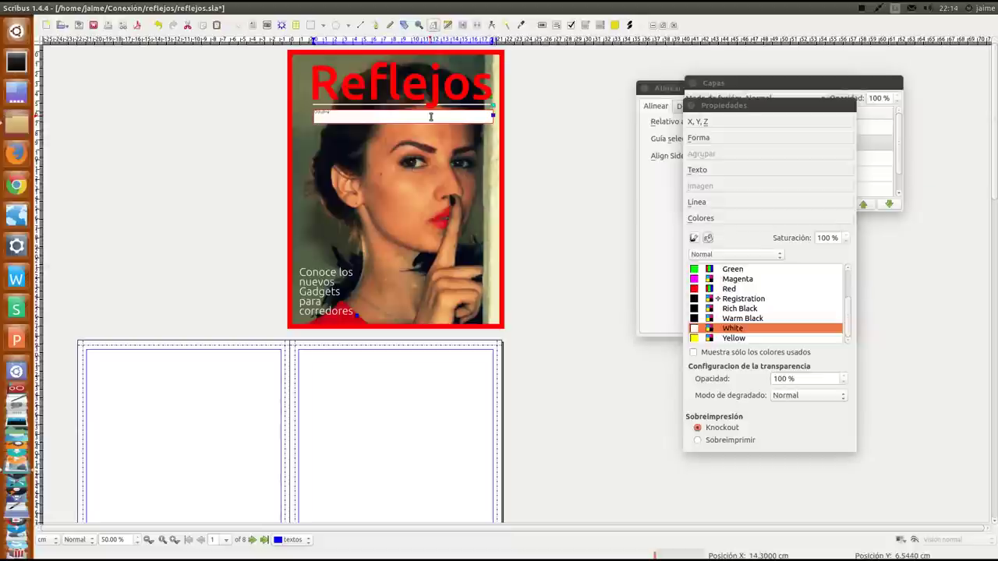
{"action": "type", "text": "Octubre 2013"}
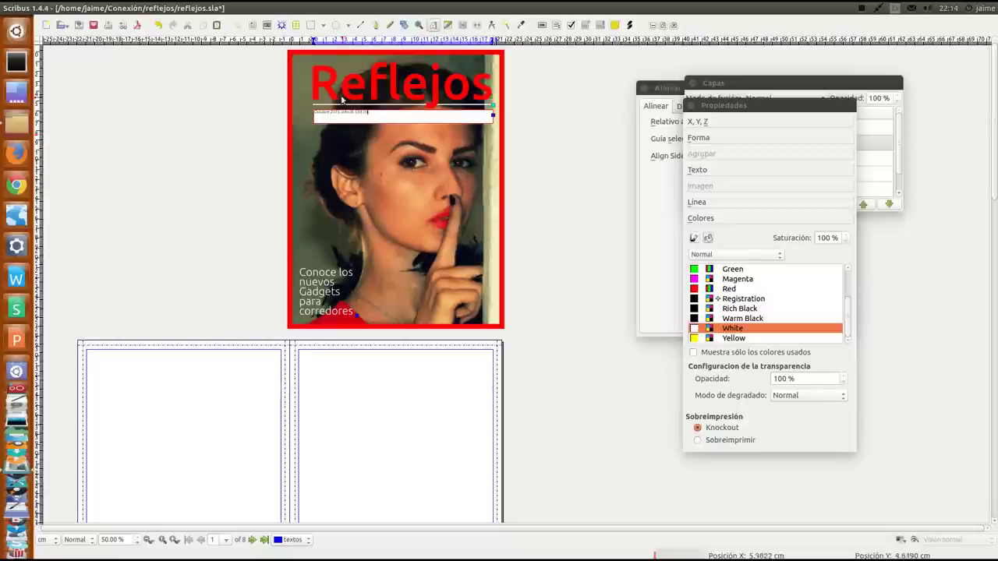
{"action": "key", "text": "Escape"}
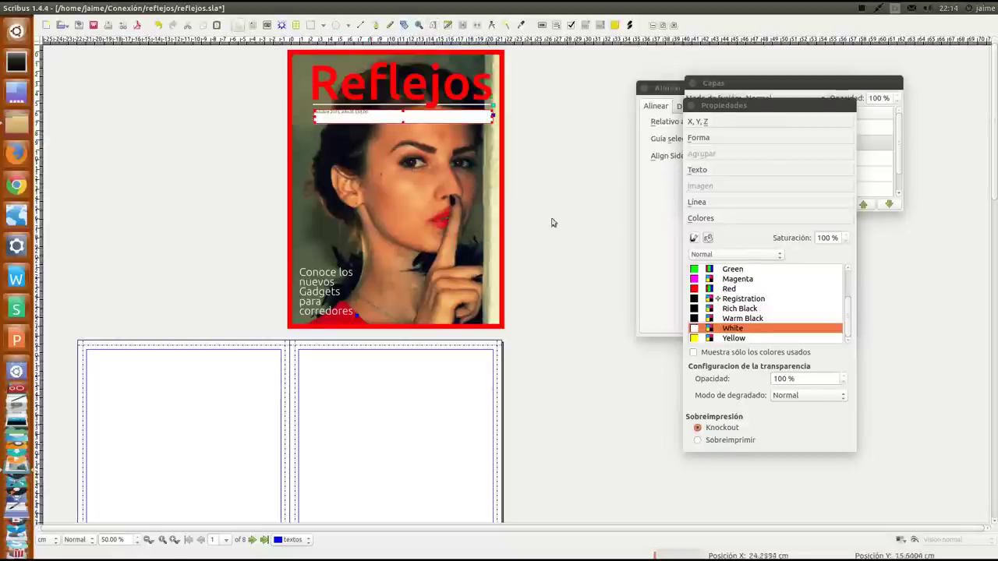
- Right-align the issue date text and set its colour to Red
{"action": "left_click", "coordinate": [706, 170]}
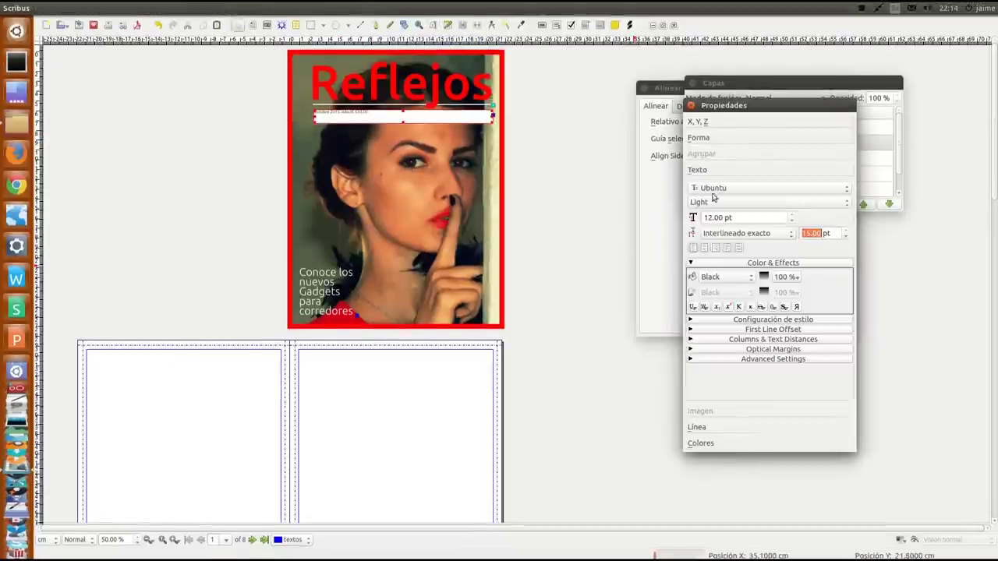
{"action": "left_click", "coordinate": [716, 249]}
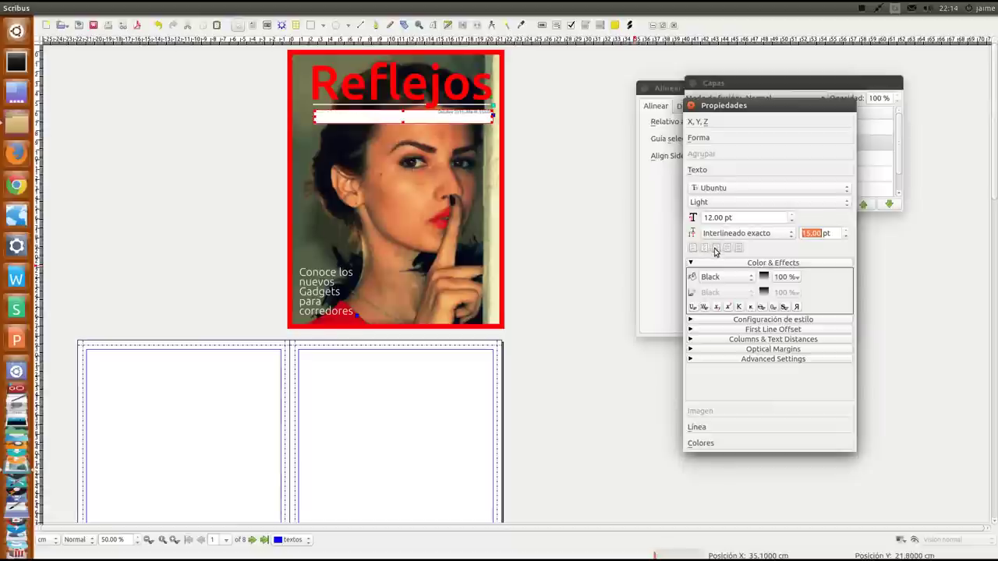
{"action": "left_click", "coordinate": [718, 277]}
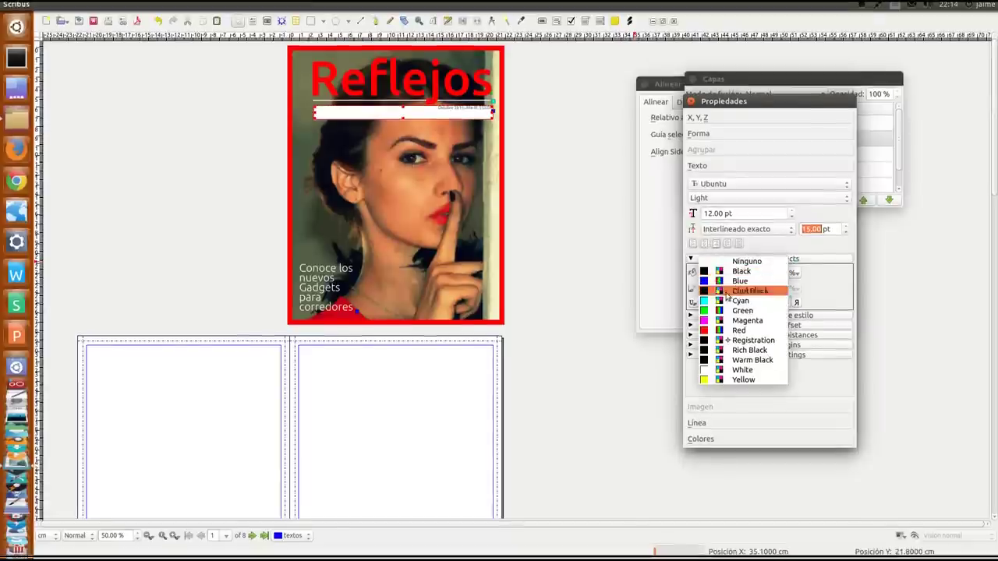
{"action": "left_click", "coordinate": [734, 340]}
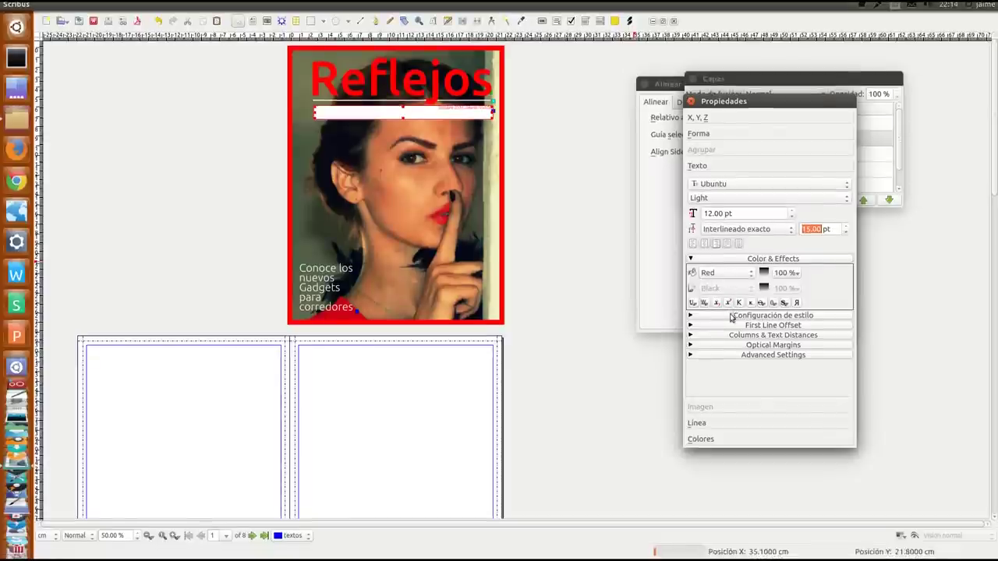
- Set the issue date frame's top text distance to 0.30 cm
{"action": "left_click", "coordinate": [753, 336]}
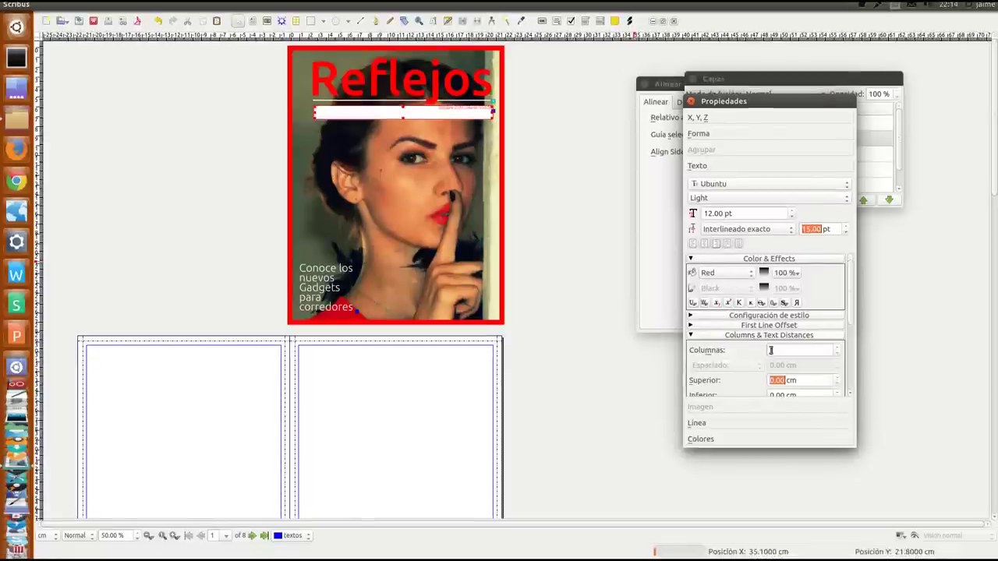
{"action": "left_click", "coordinate": [782, 380]}
{"action": "double_click", "coordinate": [782, 379]}
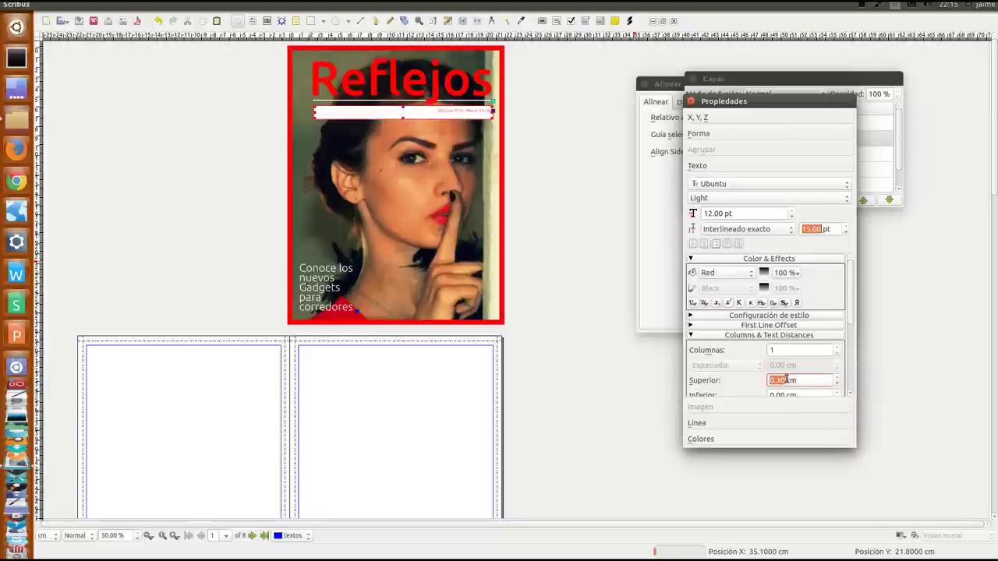
{"action": "type", "text": "0.30"}
{"action": "key", "text": "Tab"}
{"action": "key", "text": "Tab"}
{"action": "key", "text": "Tab"}
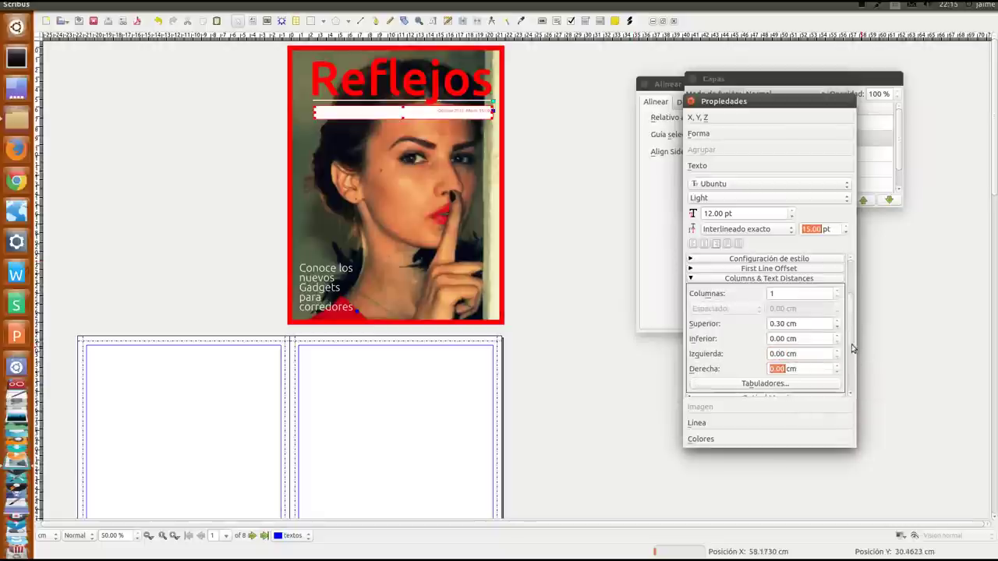
- Set the issue date frame's right text distance to 1.30 cm
{"action": "left_click", "coordinate": [777, 368]}
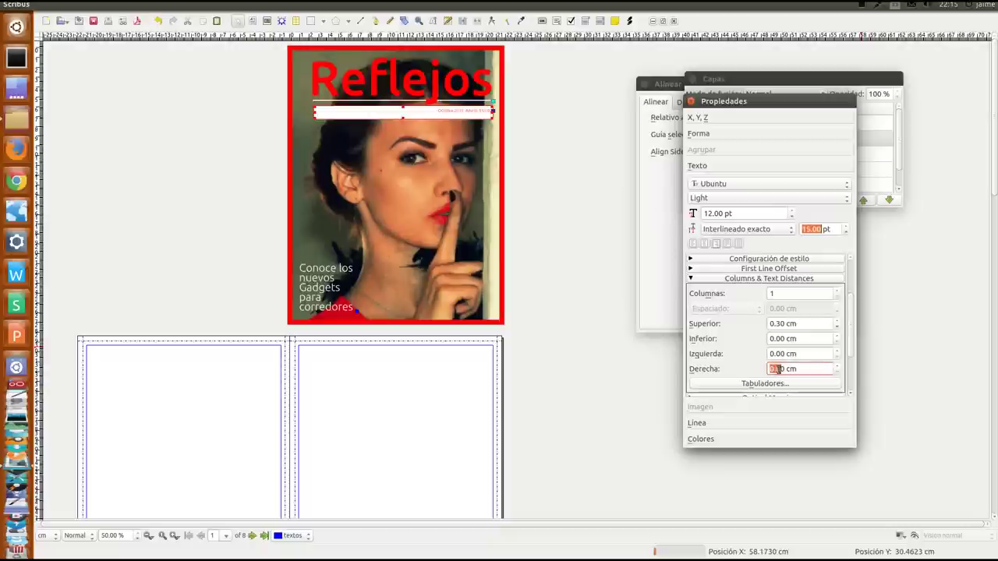
{"action": "type", "text": "1"}
{"action": "key", "text": "Return"}
{"action": "left_click", "coordinate": [779, 368]}
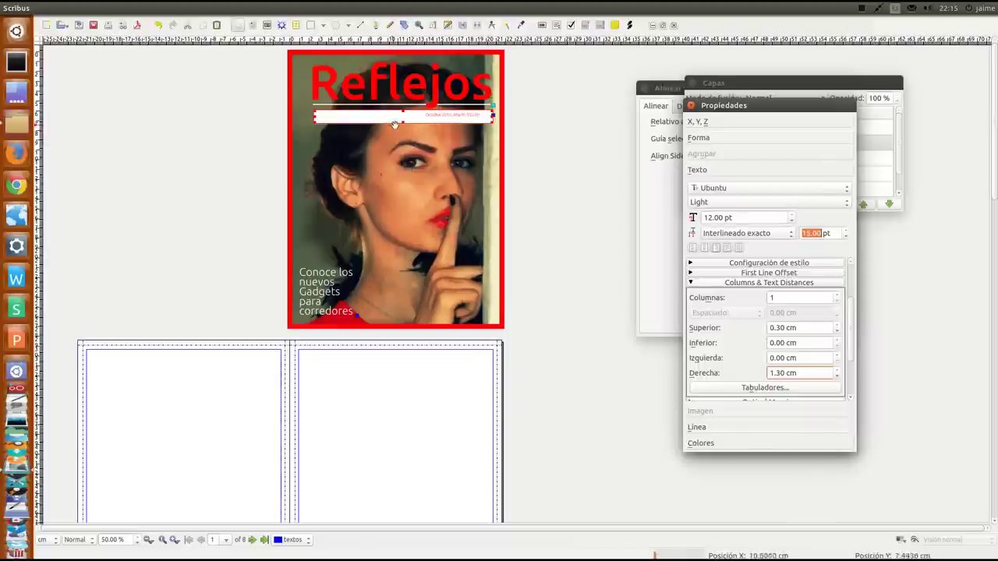
- Reduce the issue date frame's height to about 1.1 cm and slightly round its corners
{"action": "left_click_drag", "start_coordinate": [402, 123], "coordinate": [402, 121]}
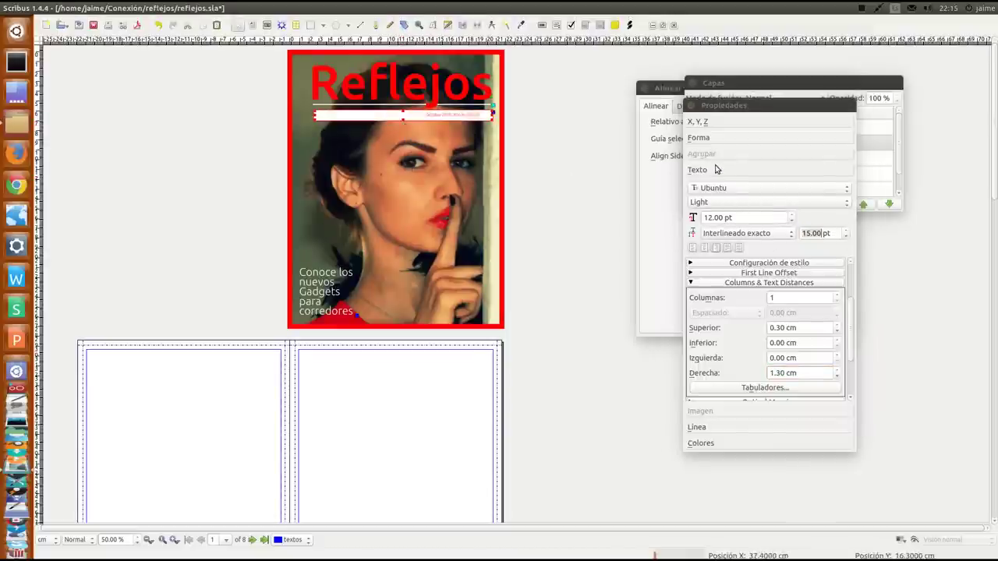
{"action": "left_click", "coordinate": [711, 139]}
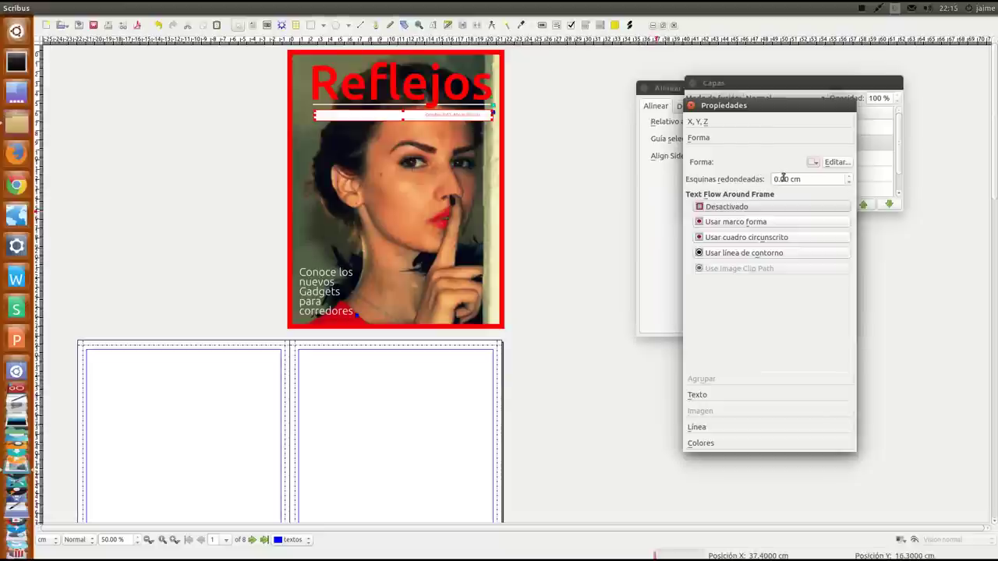
{"action": "left_click", "coordinate": [784, 179]}
{"action": "double_click", "coordinate": [780, 179]}
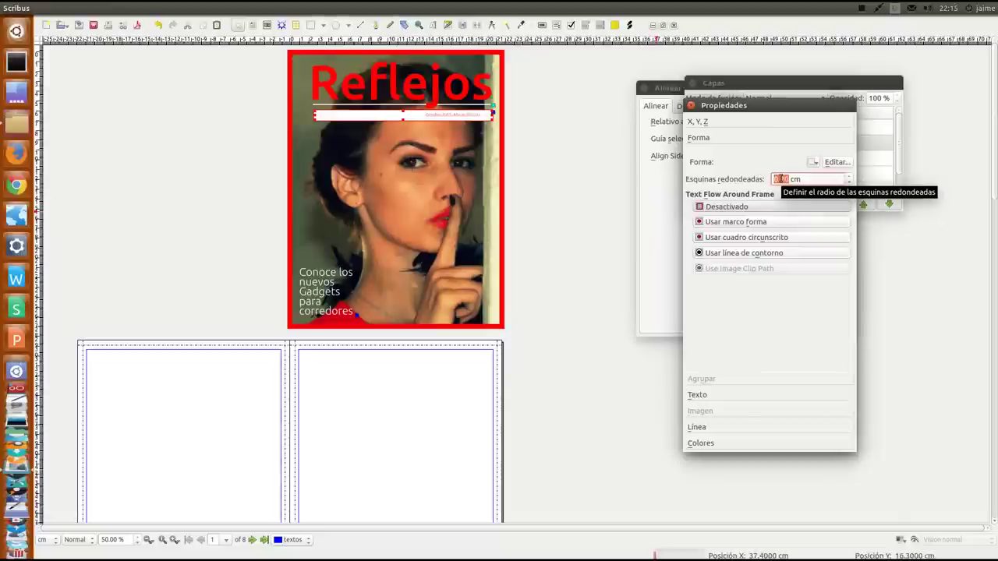
{"action": "left_click", "coordinate": [240, 184]}
- Move the issue date frame up close beneath the white line, align its left edge with the line's start, and deselect it
{"action": "key", "text": "ctrl+1"}
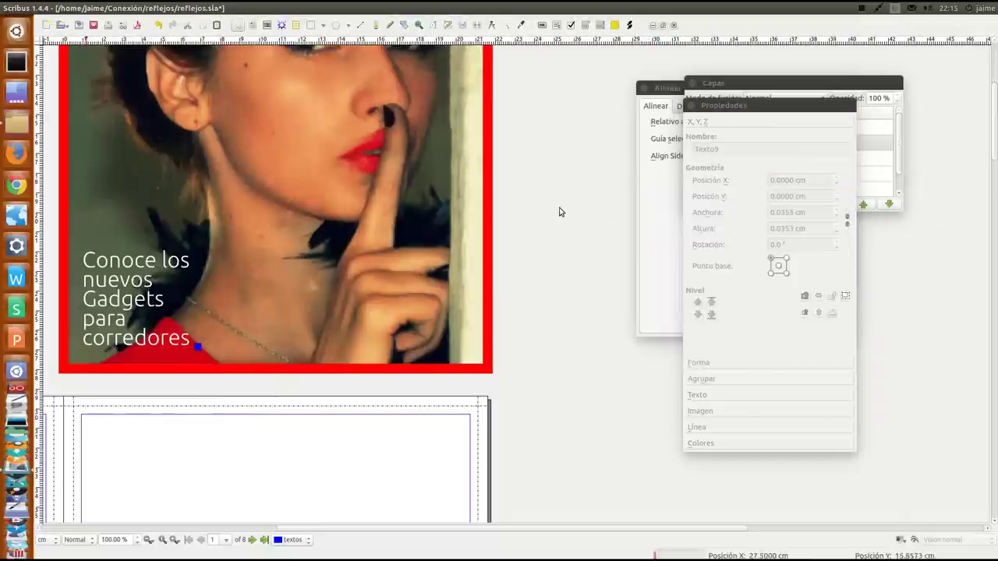
{"action": "scroll", "coordinate": [996, 119], "scroll_direction": "up", "scroll_amount": 3}
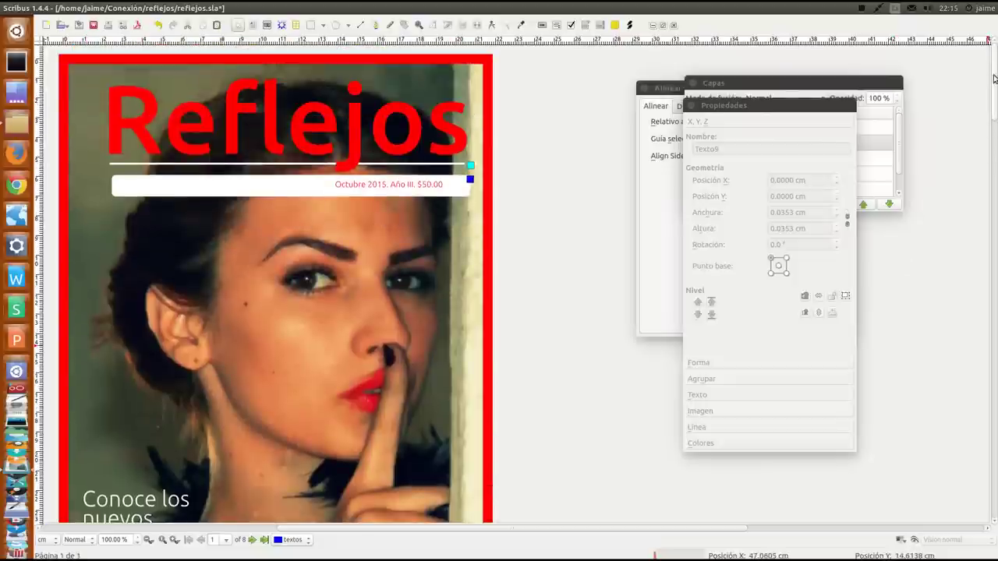
{"action": "left_click", "coordinate": [214, 191]}
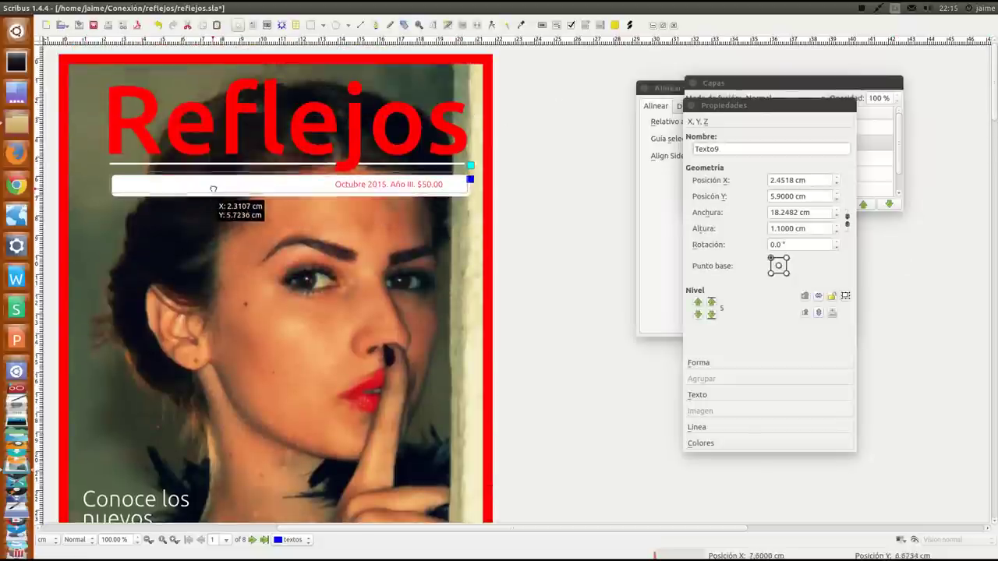
{"action": "left_click_drag", "start_coordinate": [213, 188], "coordinate": [212, 187]}
{"action": "left_click", "coordinate": [507, 316]}
{"action": "left_click", "coordinate": [131, 179]}
{"action": "left_click_drag", "start_coordinate": [107, 179], "coordinate": [109, 180]}
{"action": "left_click", "coordinate": [606, 351]}
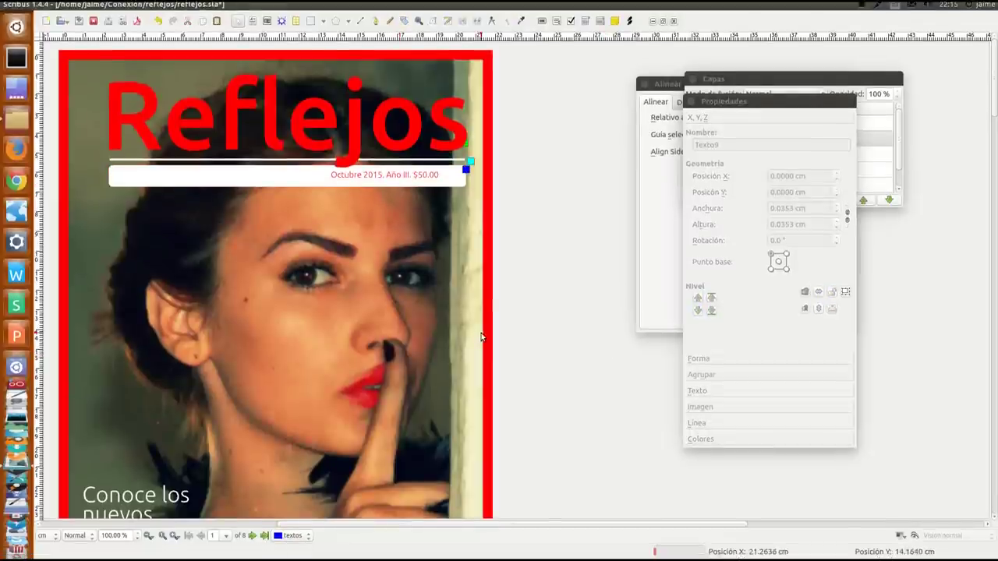
- Return to the 50% overview and go to the blank inner spreads below the cover
{"action": "scroll", "coordinate": [481, 337], "scroll_direction": "down", "scroll_amount": 1}
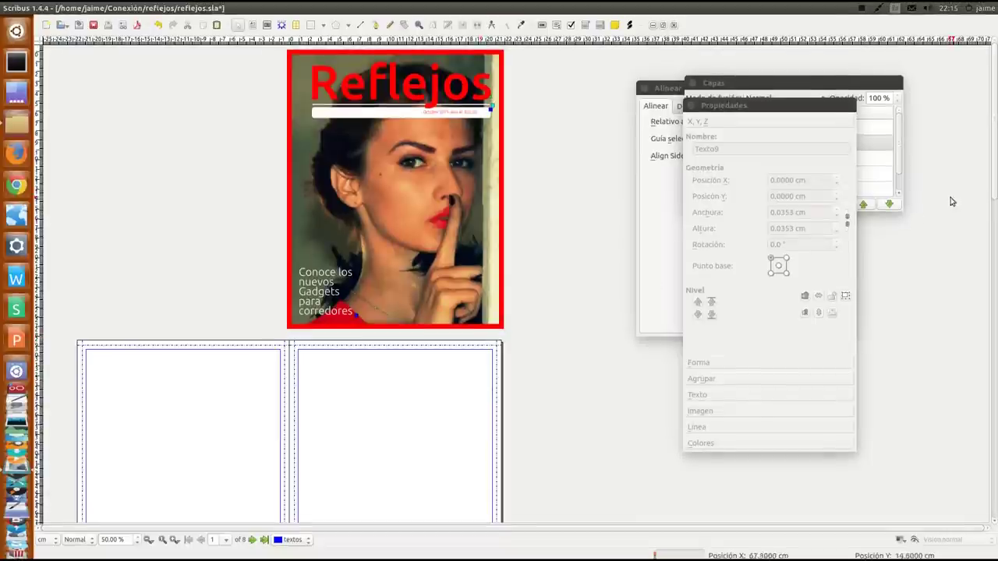
{"action": "scroll", "coordinate": [995, 232], "scroll_direction": "down", "scroll_amount": 3}
{"action": "scroll", "coordinate": [995, 233], "scroll_direction": "down", "scroll_amount": 10}
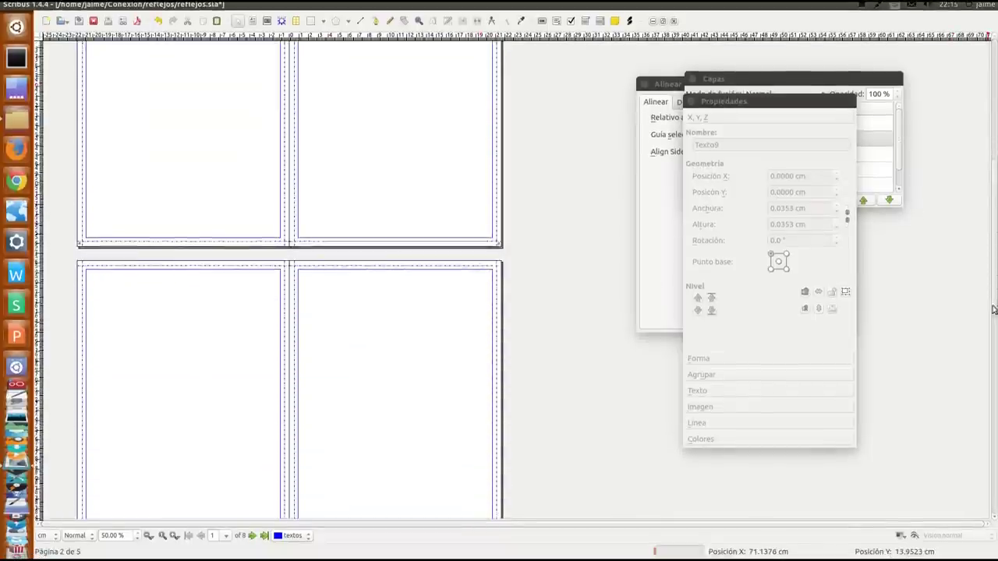